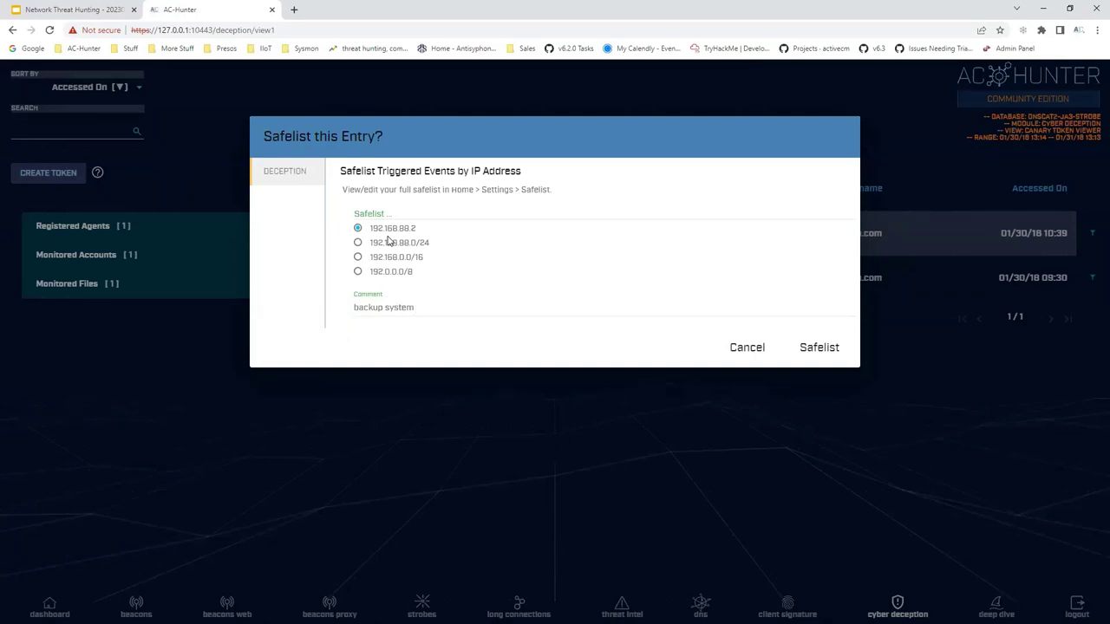
# Step: Cancel safelisting the event's source address and go back to the Network Threat Hunting deck
pyautogui.click(747, 350)
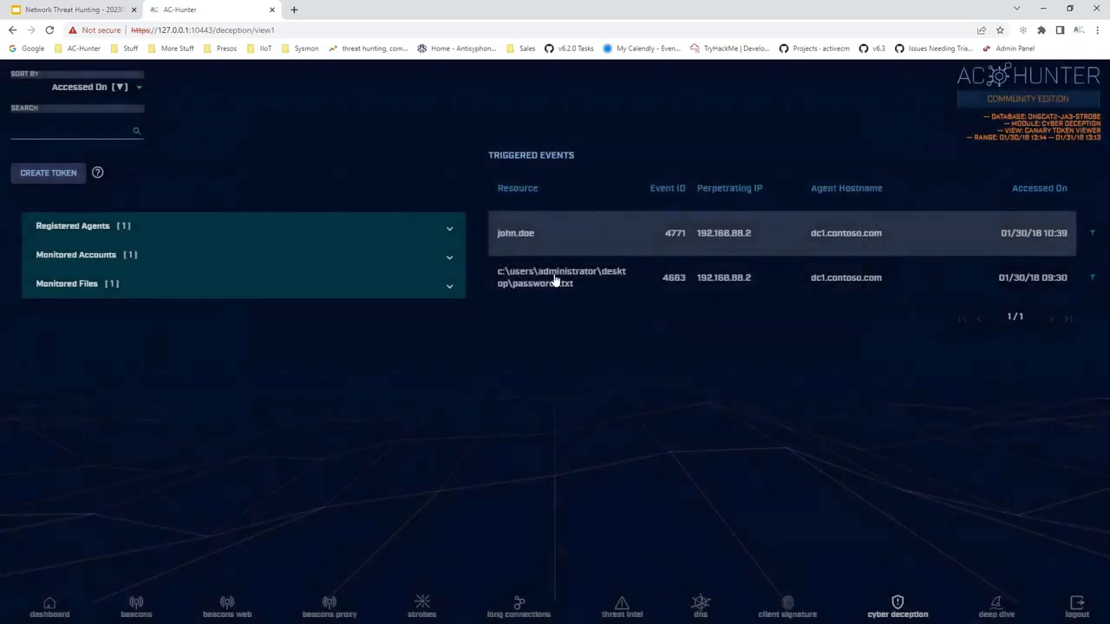
pyautogui.click(87, 9)
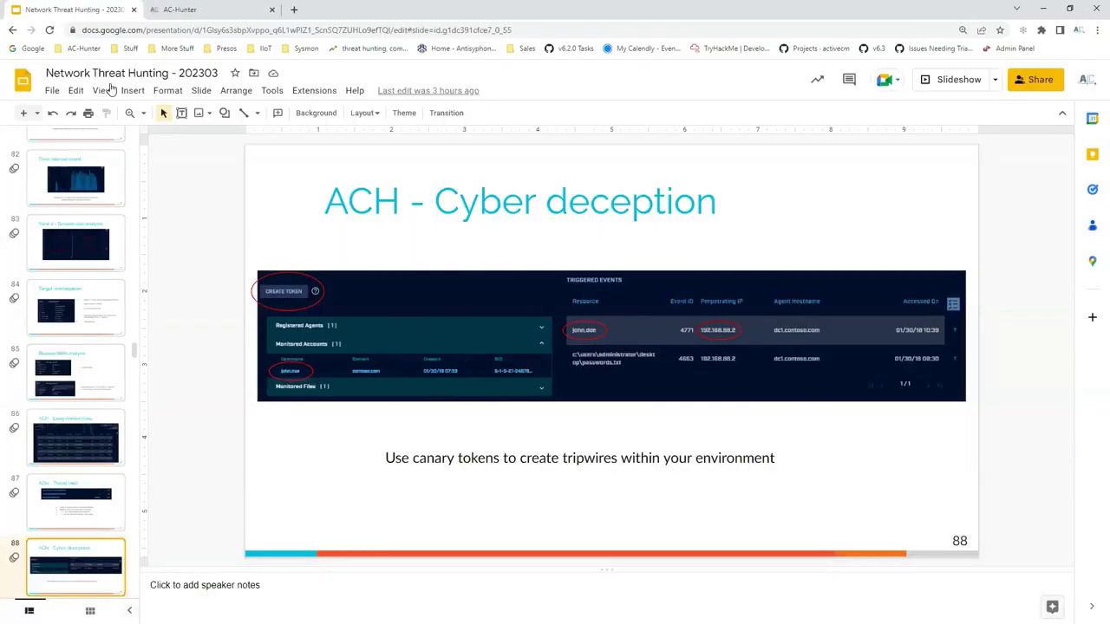
# Step: Present slide 88 through slide 89 'ACH - Deep dive', then exit the slideshow and return to AC-Hunter
pyautogui.click(100, 91)
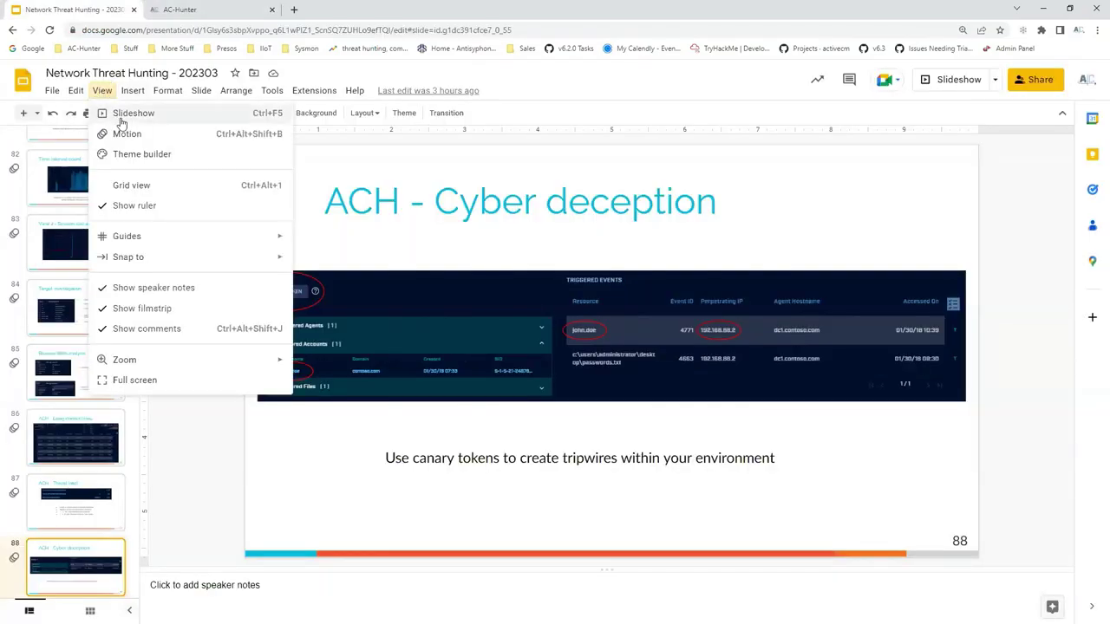
pyautogui.click(130, 114)
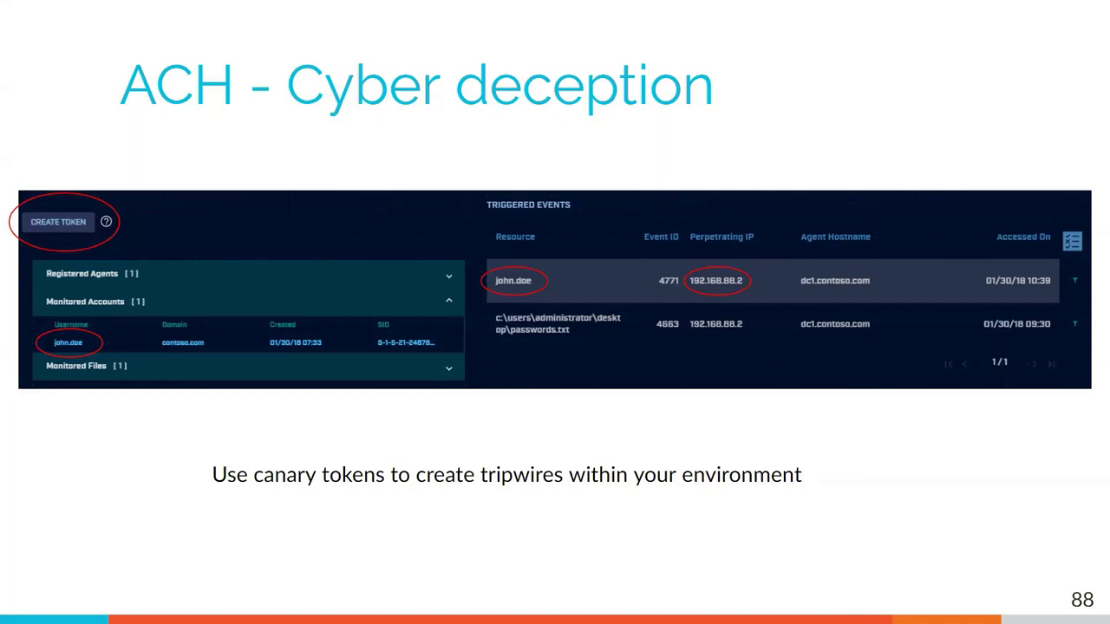
pyautogui.press('Right')
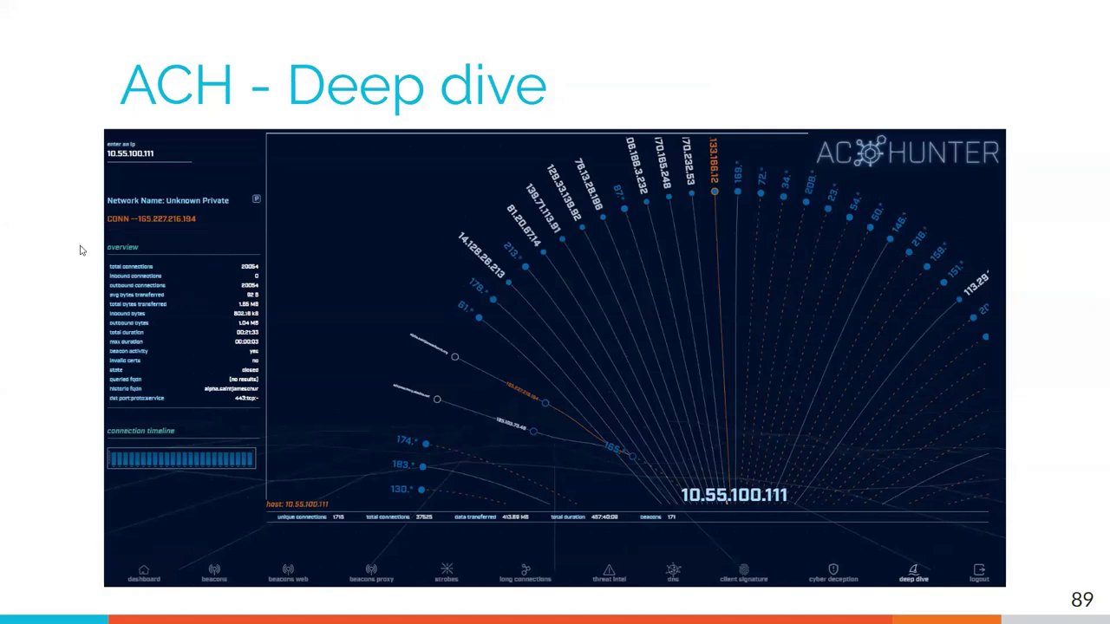
pyautogui.press('Escape')
pyautogui.click(187, 10)
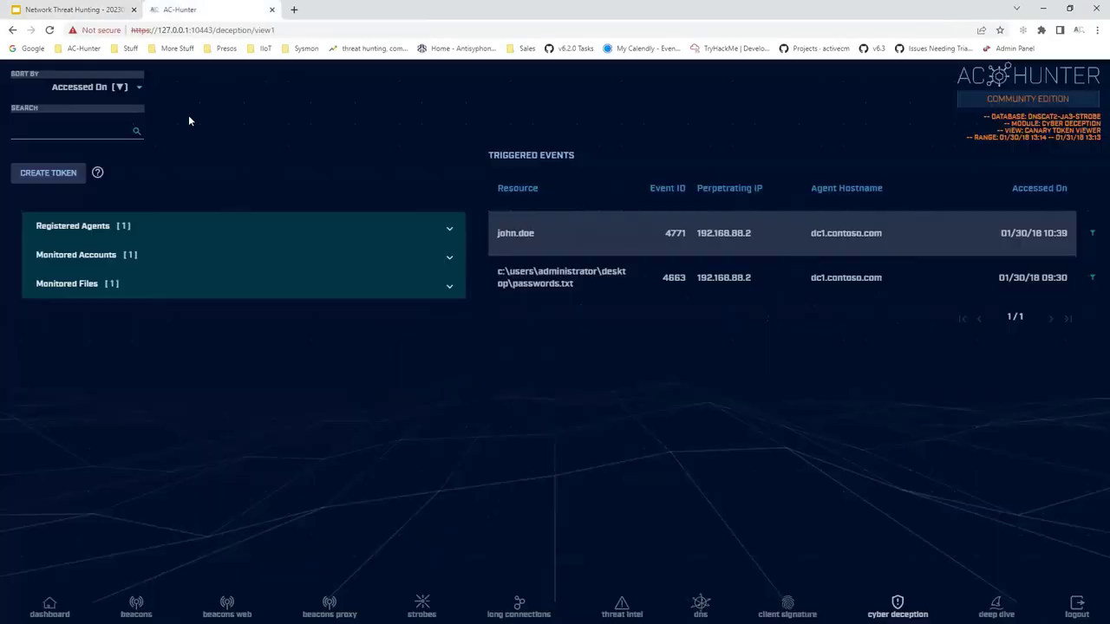
# Step: From Beacons, open the deep dive graph for 10.55.100.111, showing 1715 unique connections and 171 beacons
pyautogui.click(136, 604)
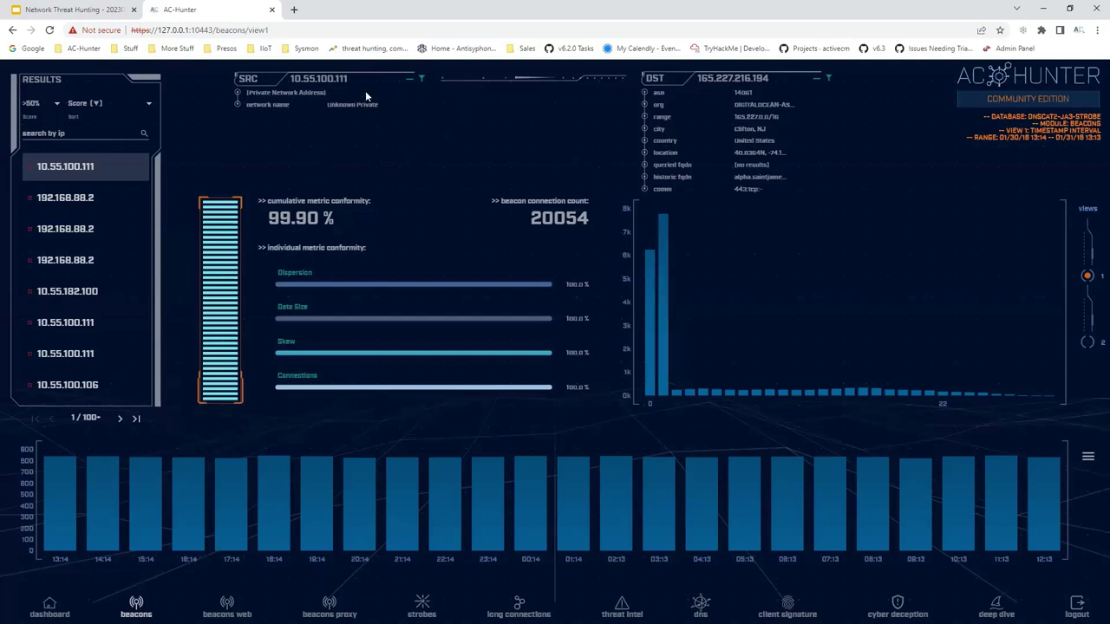
pyautogui.click(309, 80)
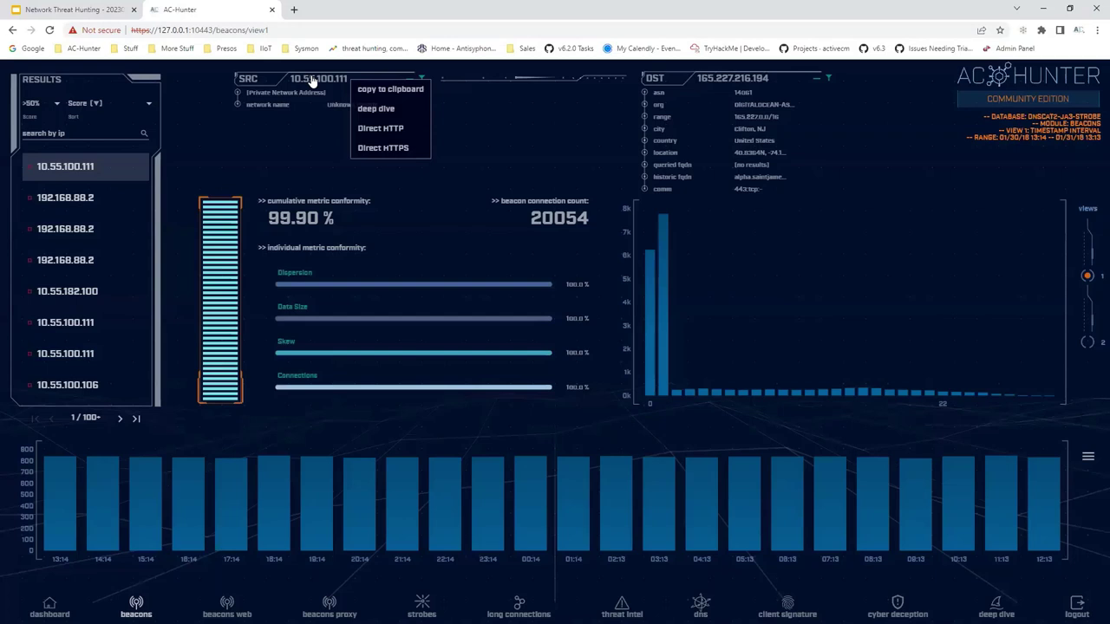
pyautogui.click(376, 110)
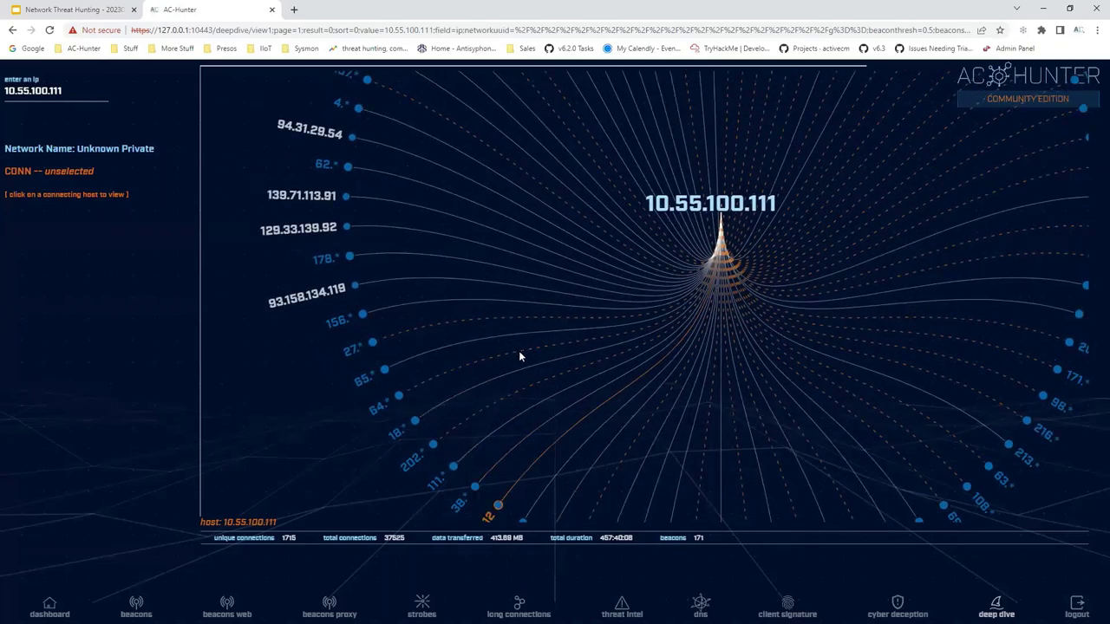
# Step: Review 93.158.134.119's connection details and enlarged timeline, then shift the graph to show lower hosts
pyautogui.click(416, 398)
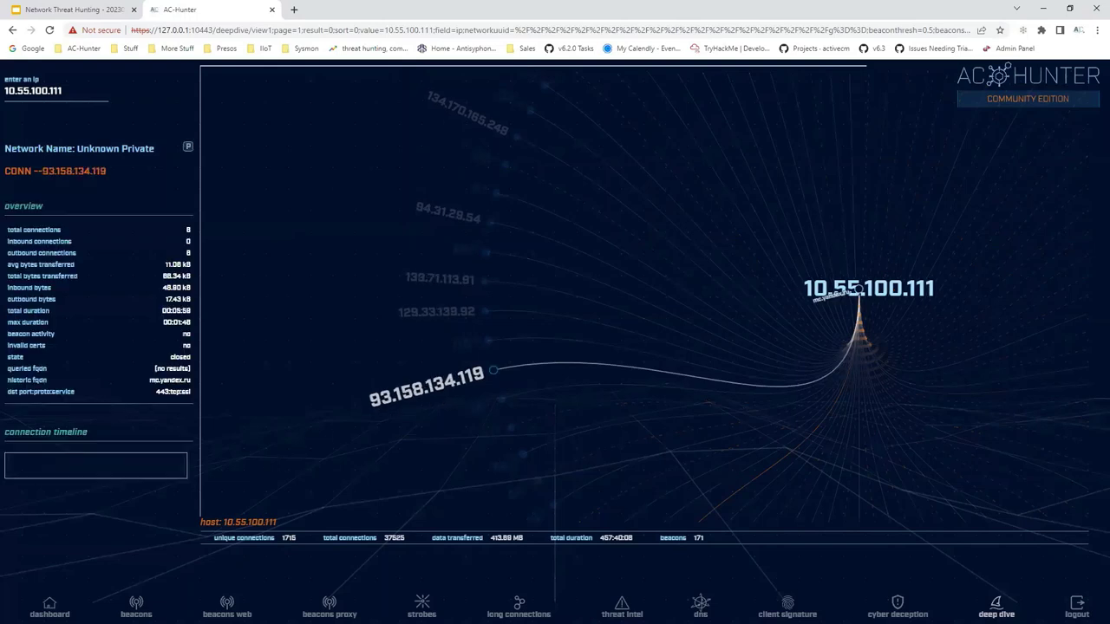
pyautogui.click(192, 463)
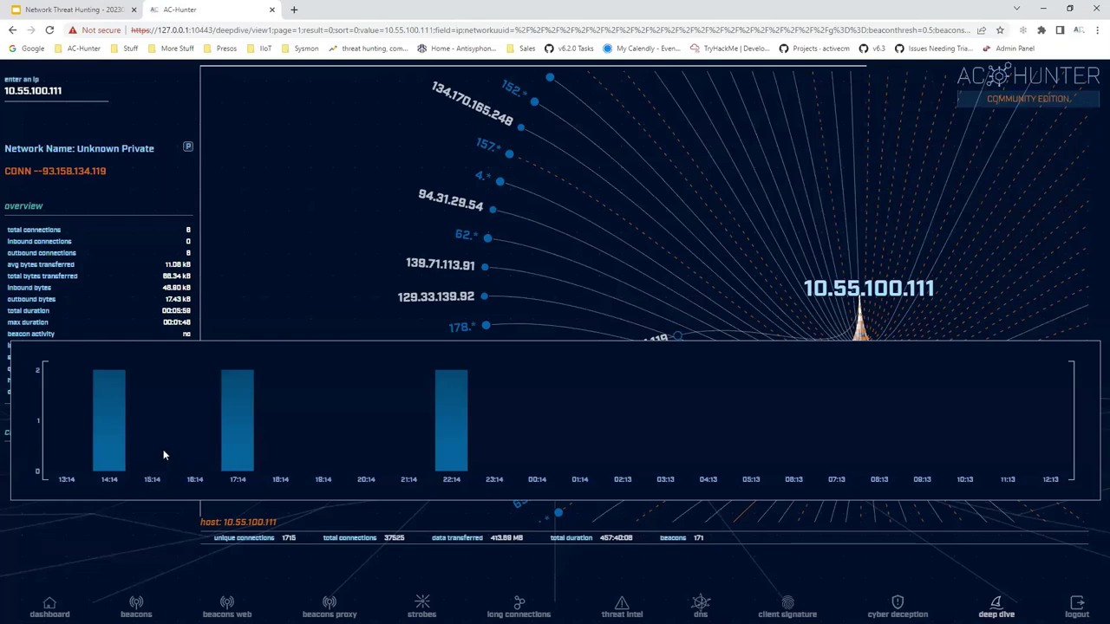
pyautogui.moveTo(534, 445); pyautogui.dragTo(400, 313)
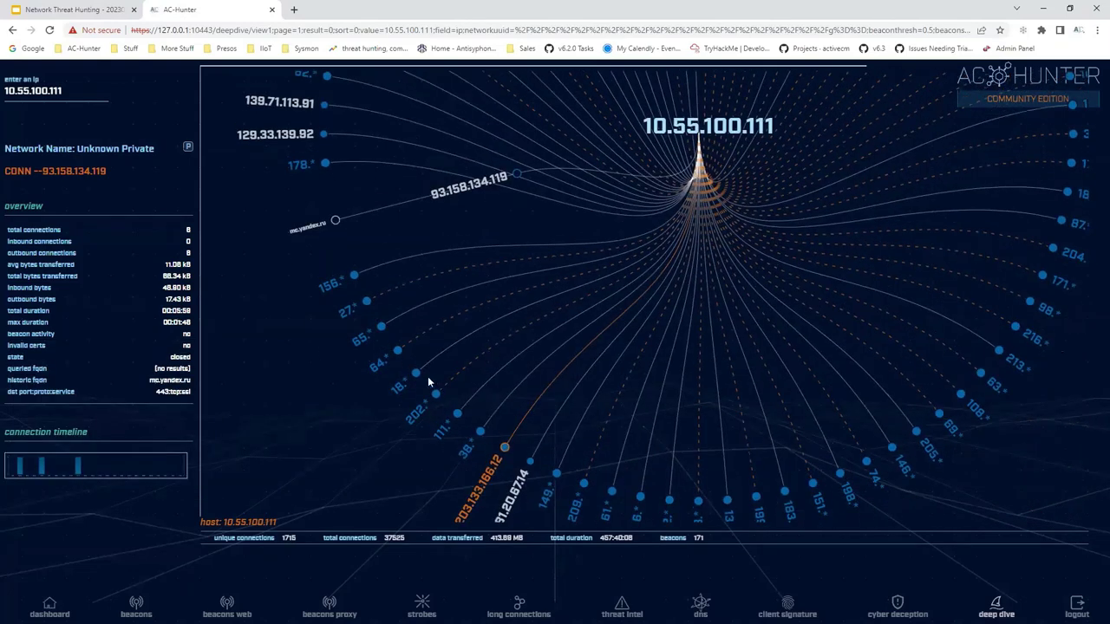
# Step: Expand the 27.* group and view 27.0.236.50's stats: 48 outbound connections, port 443 TCP/SSL
pyautogui.click(420, 369)
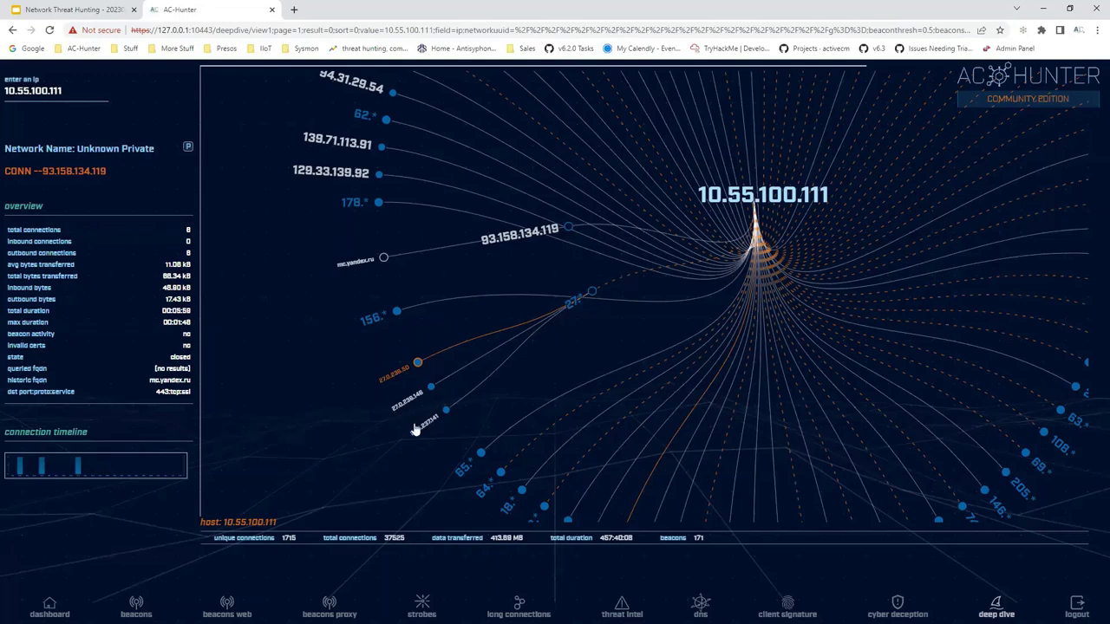
pyautogui.click(382, 382)
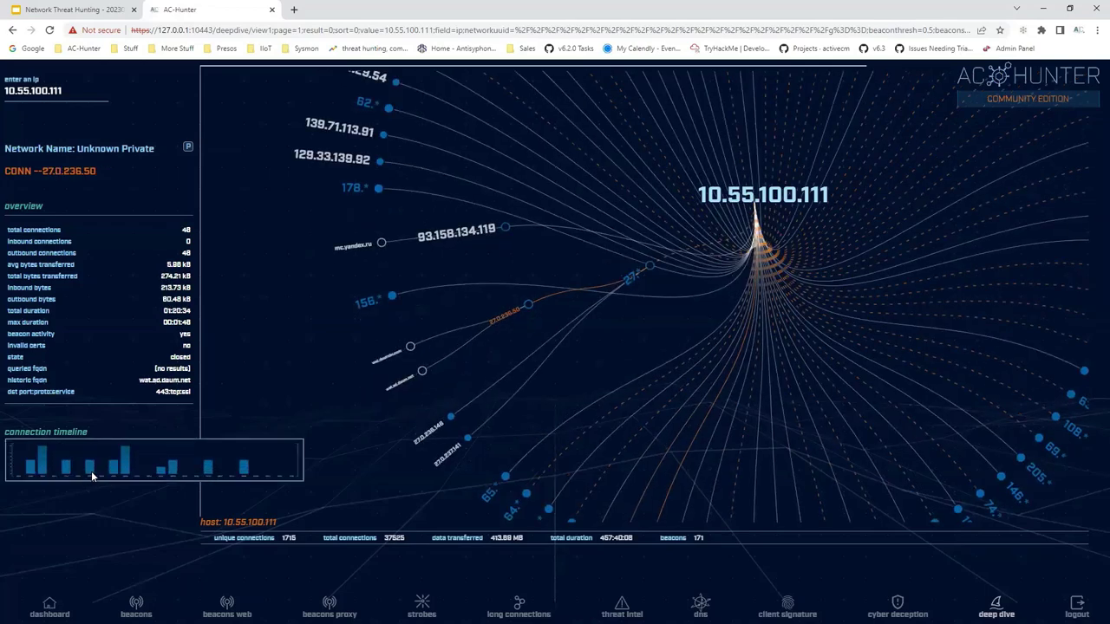
pyautogui.moveTo(91, 470)
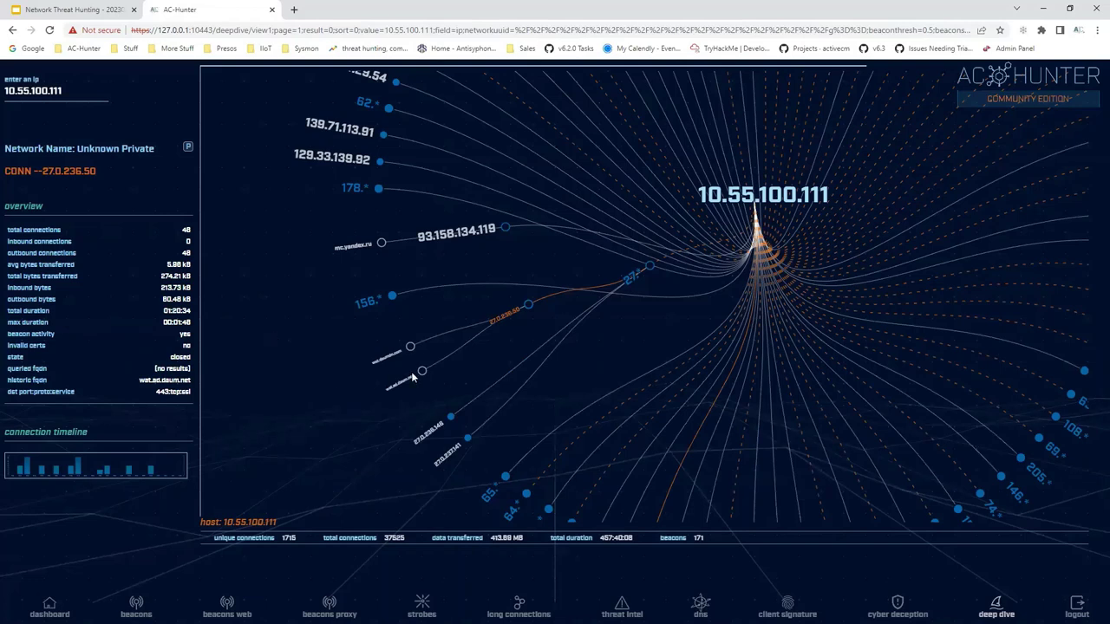
pyautogui.click(629, 278)
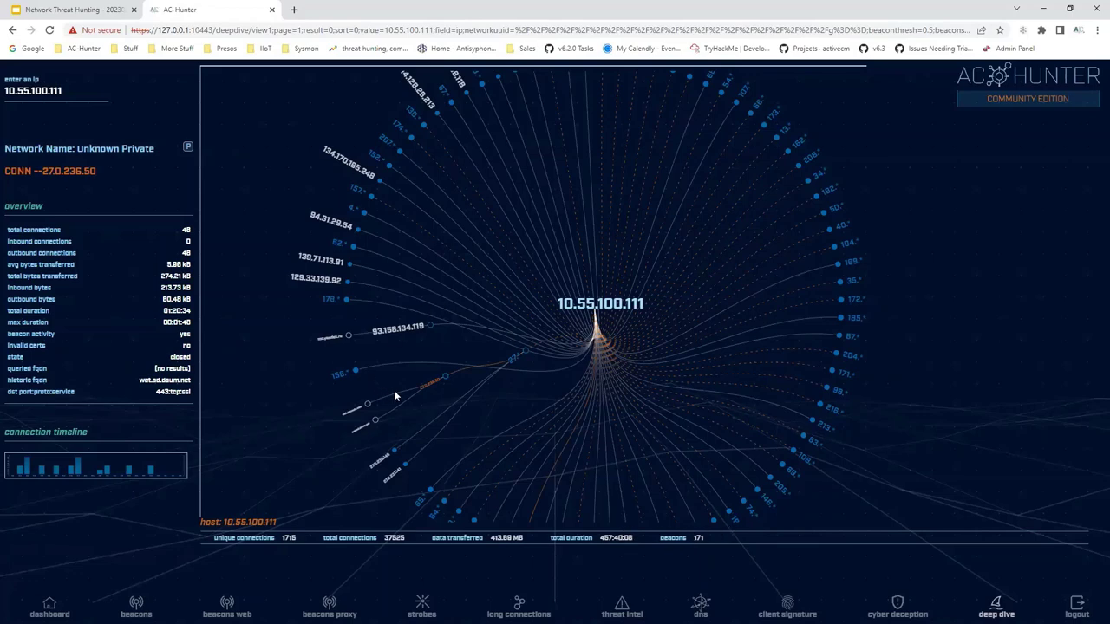
pyautogui.scroll(-5, 425, 315)
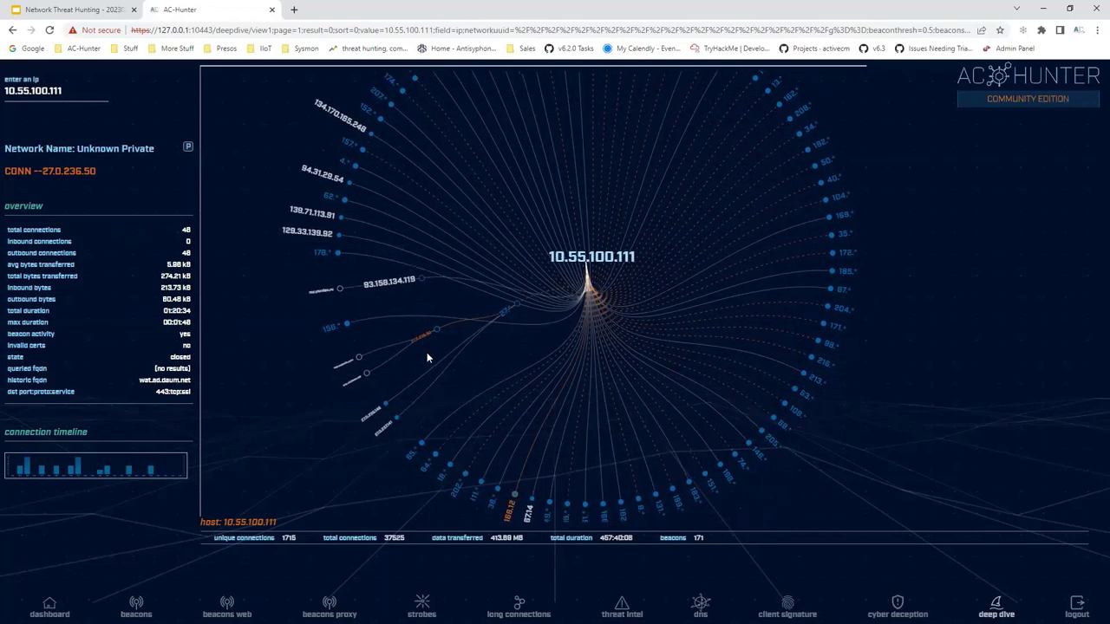
pyautogui.click(433, 391)
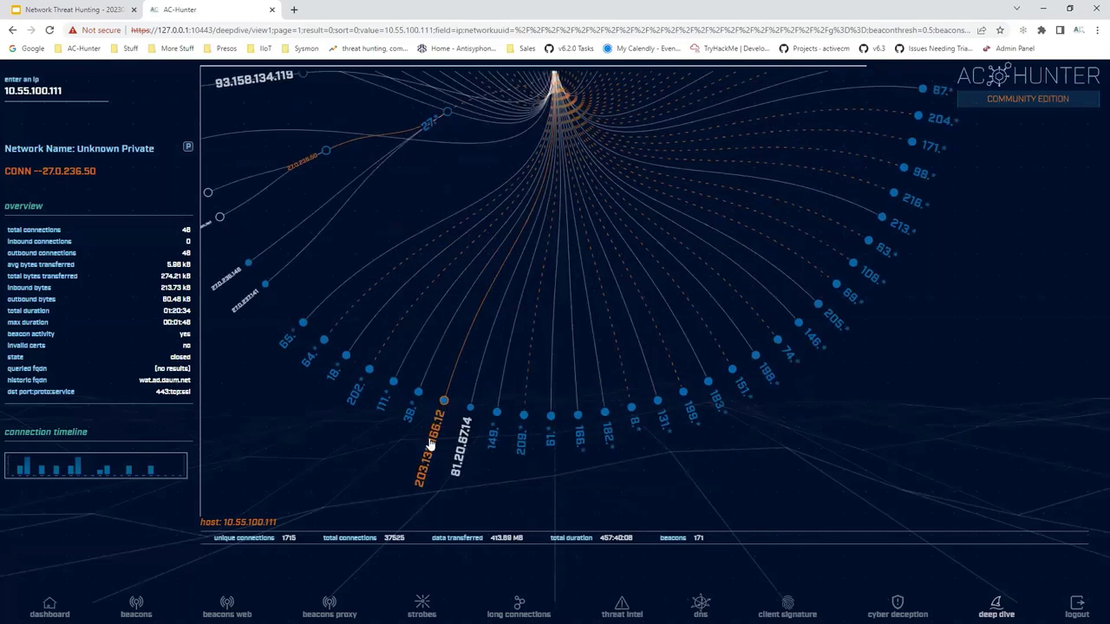
pyautogui.click(425, 471)
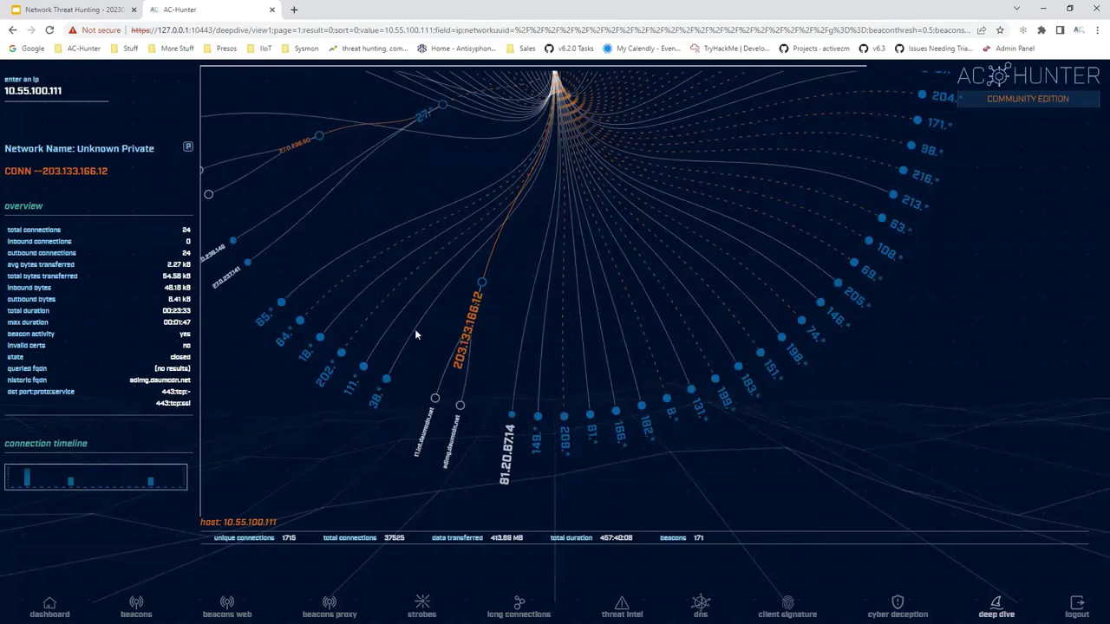
pyautogui.moveTo(414, 328); pyautogui.dragTo(420, 475)
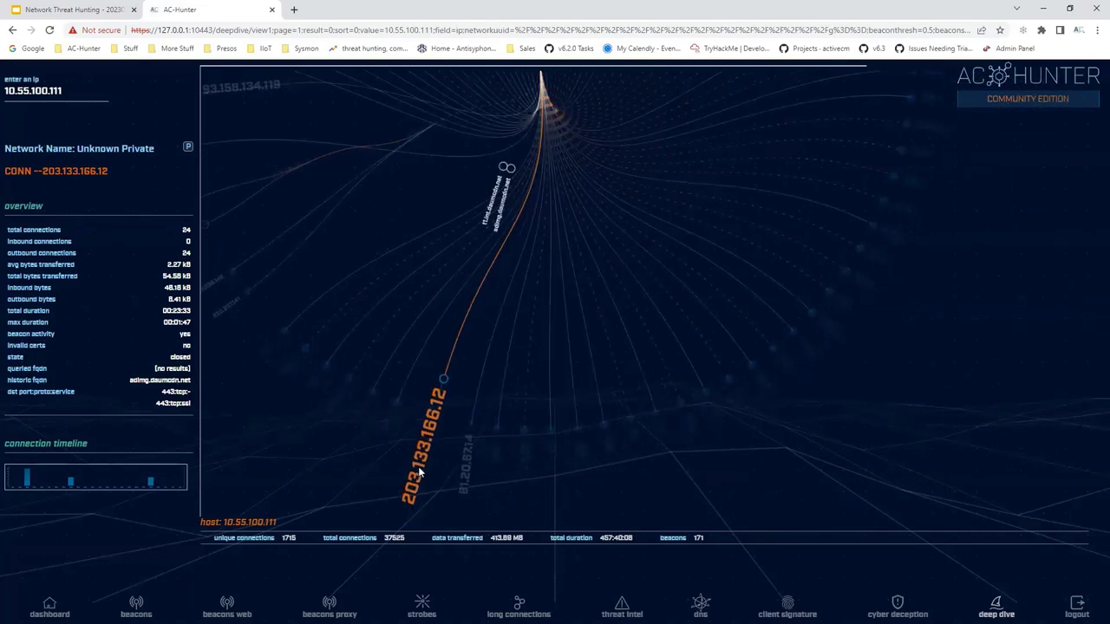
pyautogui.moveTo(166, 484)
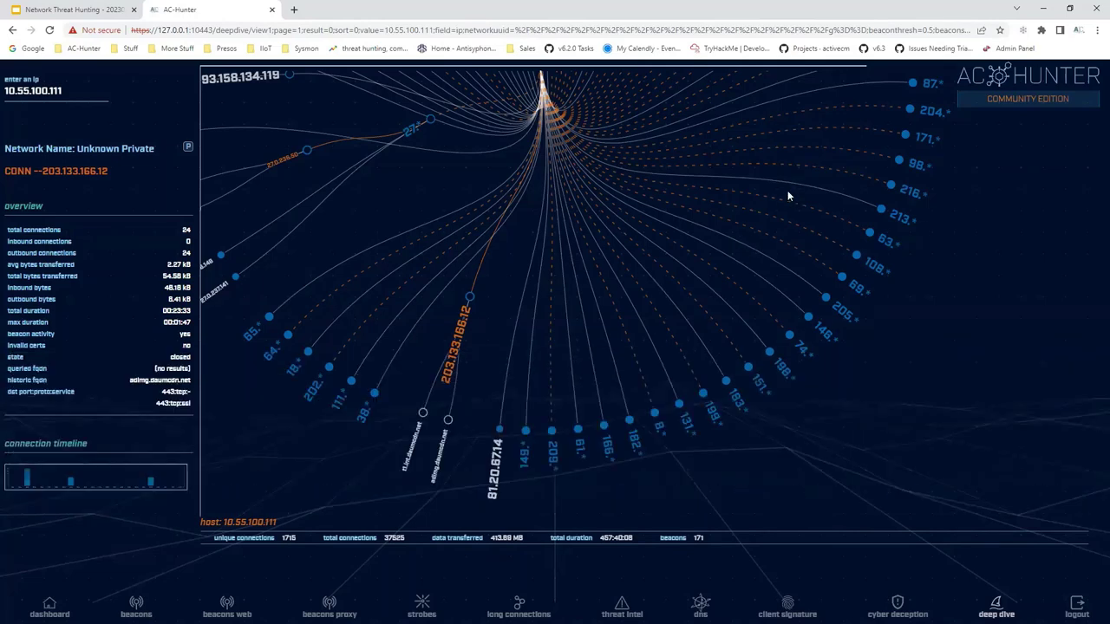
# Step: Pivot the deep dive onto 203.133.166.12, whose single partner is 10.55.100.111 with 24 connections
pyautogui.moveTo(787, 190); pyautogui.dragTo(725, 560)
pyautogui.moveTo(499, 237); pyautogui.dragTo(445, 329)
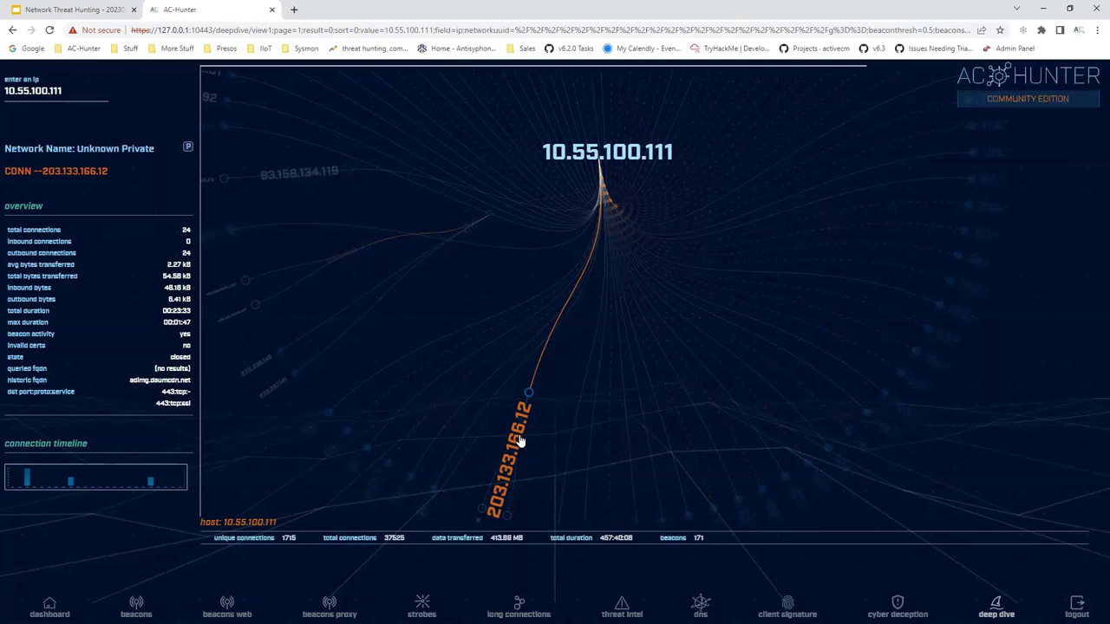
pyautogui.click(188, 150)
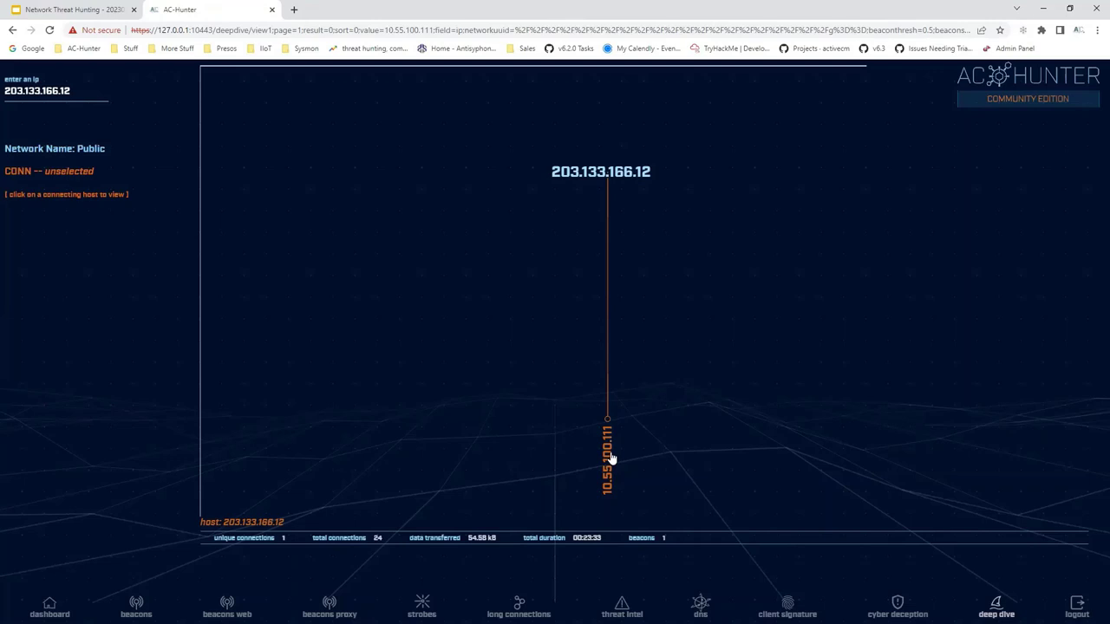
# Step: Return AC-Hunter to the dashboard, then present the deck and advance to slide 90 'Install process'
pyautogui.click(48, 605)
pyautogui.hotkey('ctrl', 'shift', 'Tab')
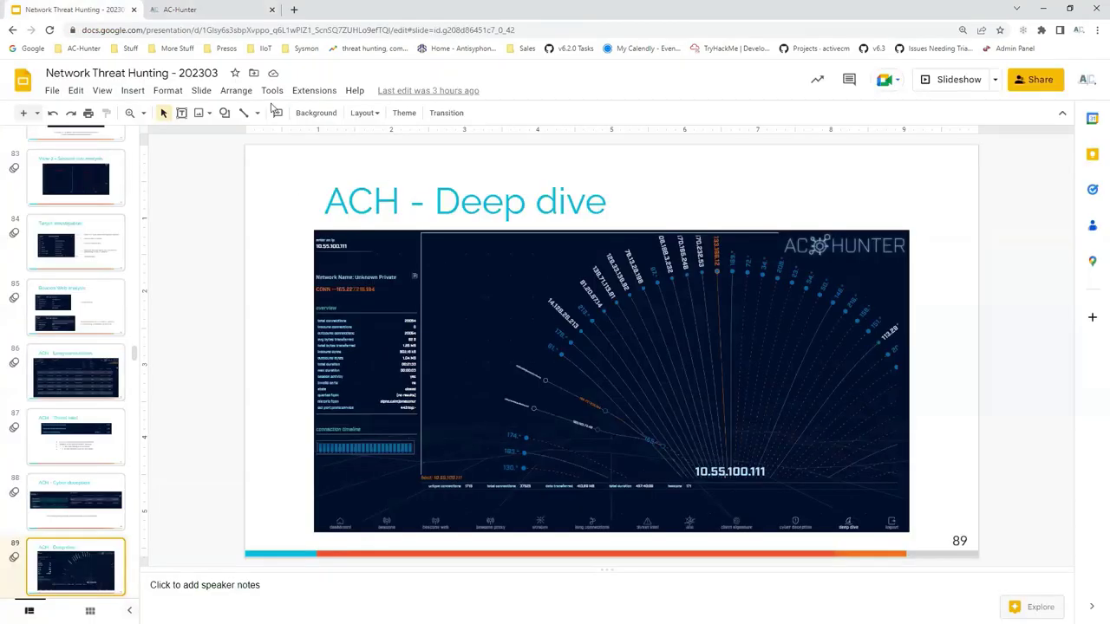
pyautogui.click(101, 90)
pyautogui.click(120, 113)
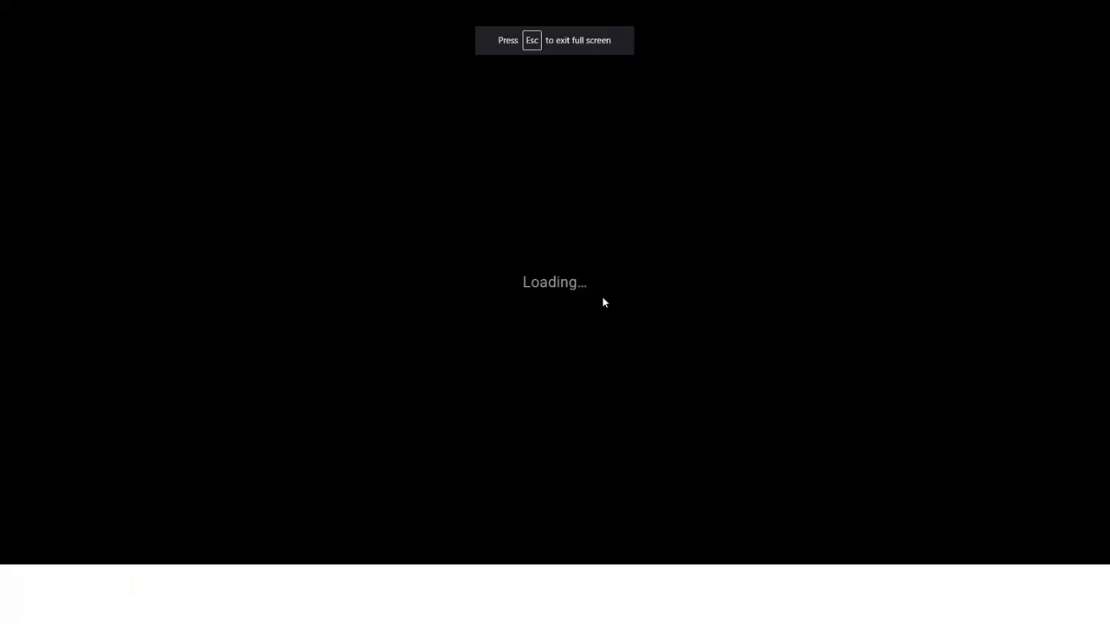
pyautogui.press('Right')
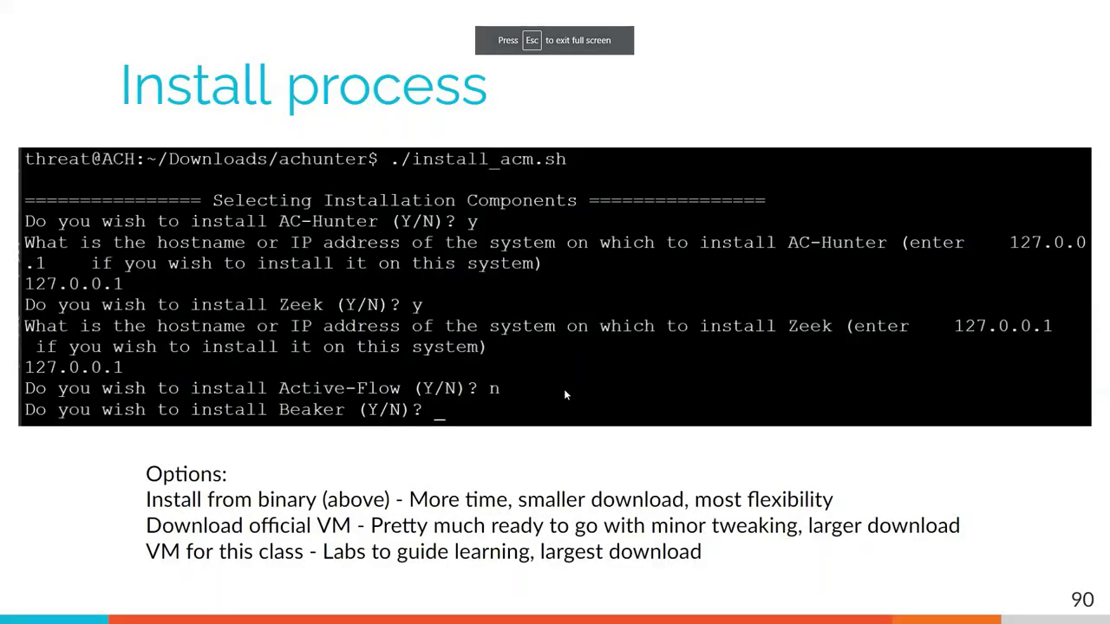
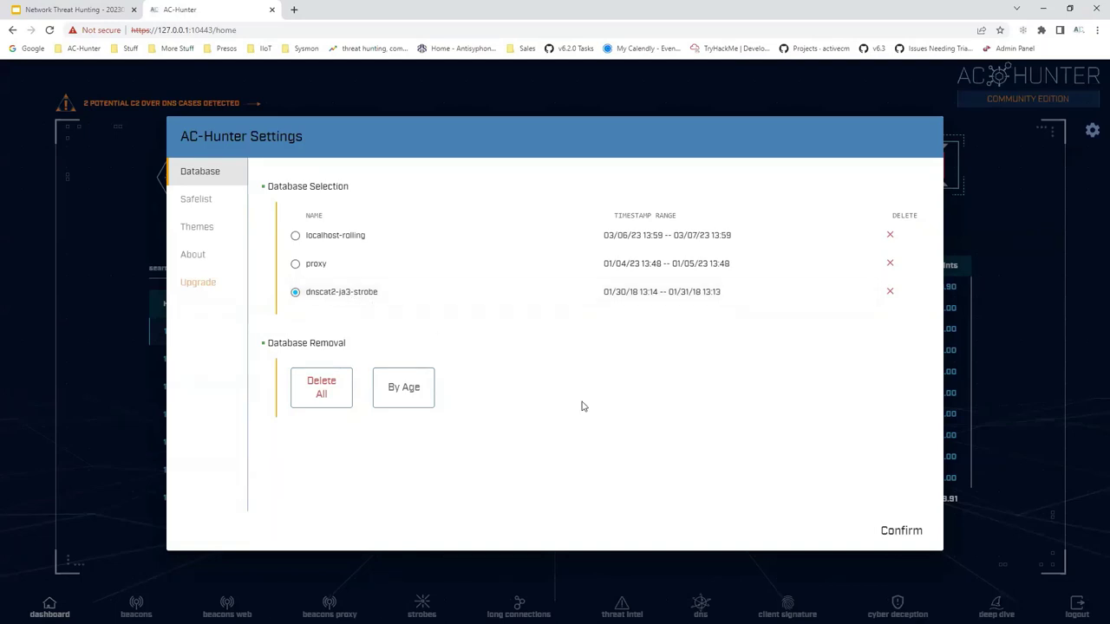
# Step: Confirm the dnscat2-ja3-strobe database to load its dashboard of 14 hosts
pyautogui.click(905, 530)
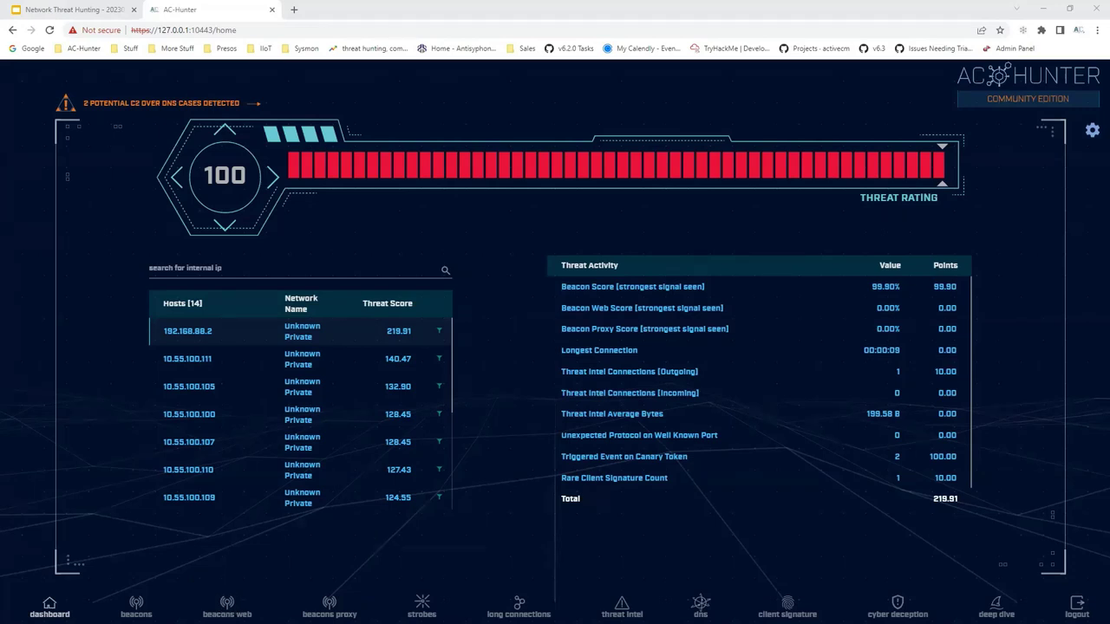
# Step: Show web beacons and select 10.55.182.100 beaconing to config.edge.skype.com
pyautogui.click(227, 606)
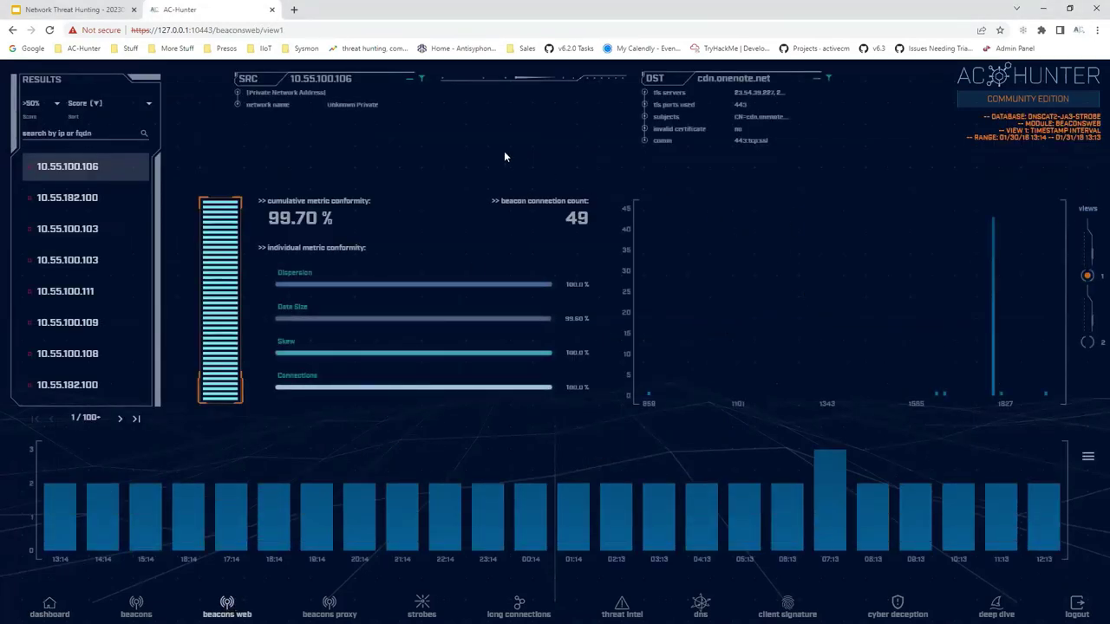
pyautogui.click(74, 206)
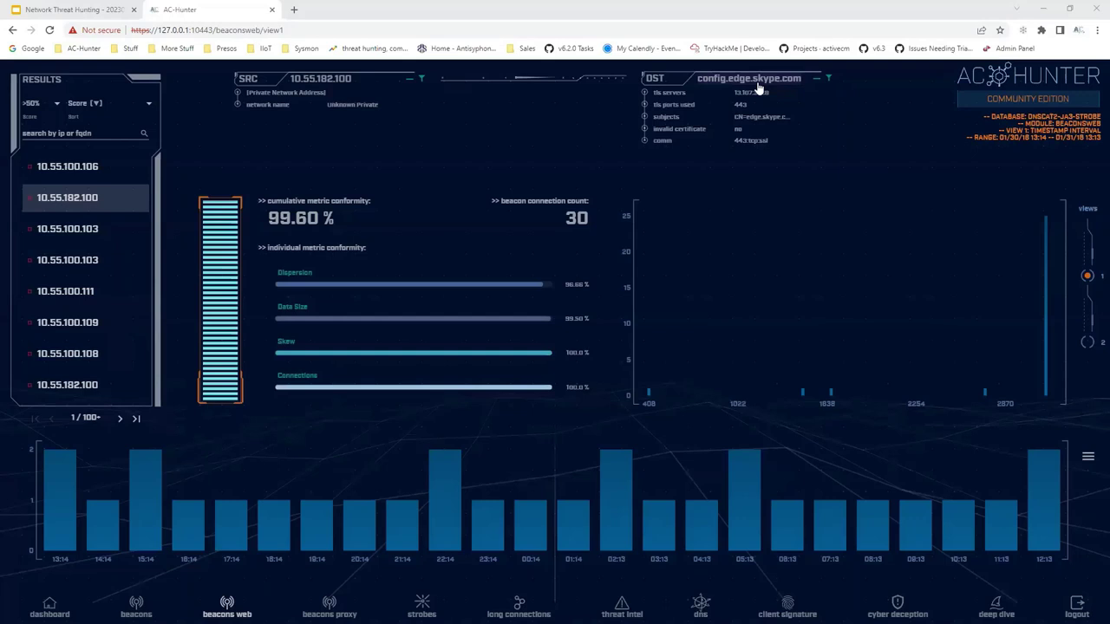
# Step: Open the safelist dialog for destination domain config.edge.skype.com
pyautogui.click(828, 79)
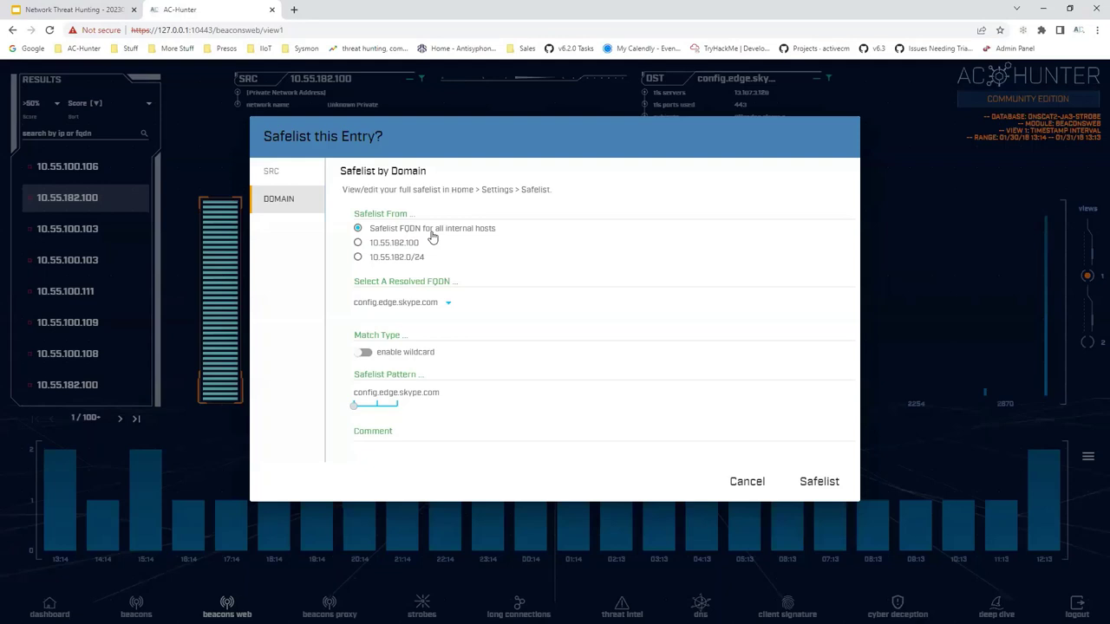
# Step: Apply the safelist to all internal hosts with wildcard pattern *.edge.skype.com
pyautogui.click(359, 245)
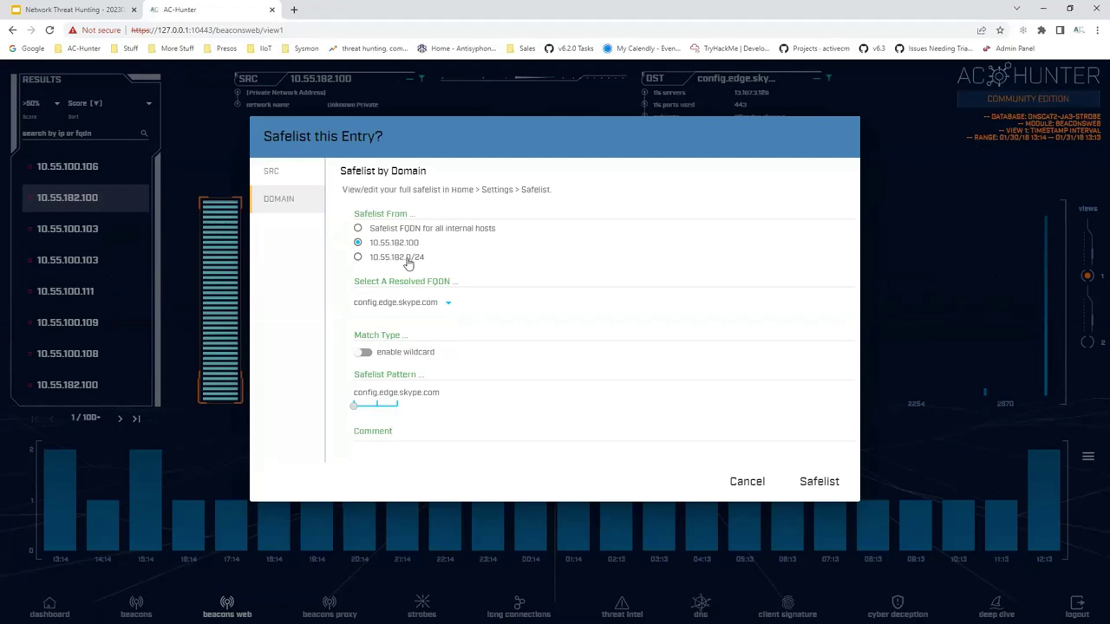
pyautogui.click(357, 229)
pyautogui.click(364, 354)
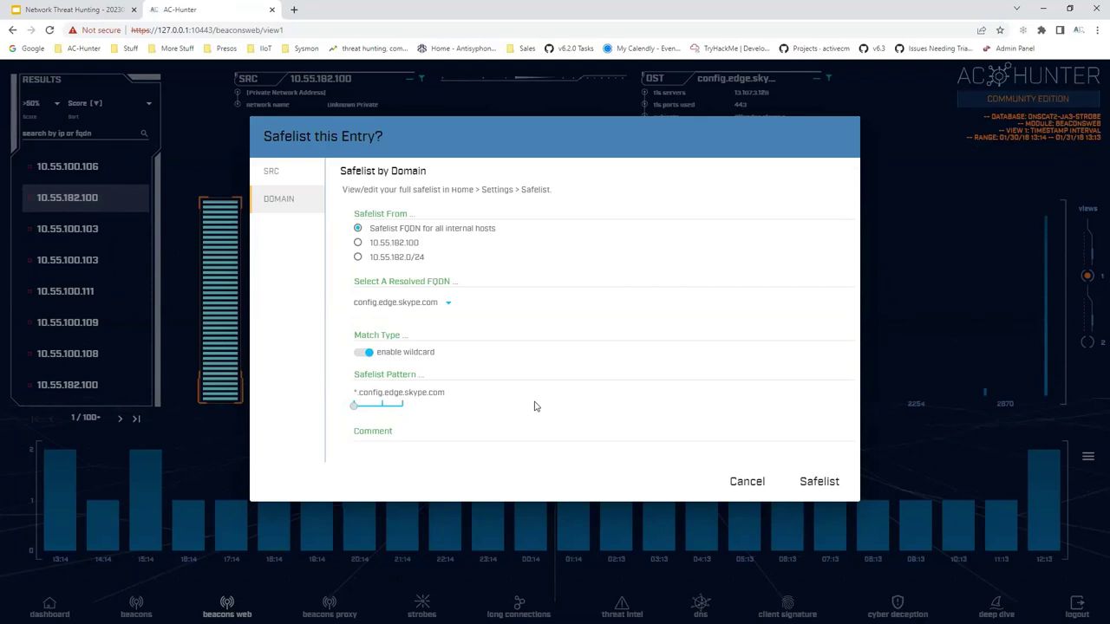
pyautogui.click(382, 407)
pyautogui.click(403, 407)
pyautogui.click(381, 407)
# Step: Save the *.edge.skype.com entry commented 'Skype traffic is A OK', with creator name and 20200307
pyautogui.moveTo(379, 413)
pyautogui.mouseDown()
pyautogui.moveTo(366, 414)
pyautogui.moveTo(389, 414)
pyautogui.mouseUp()
pyautogui.click(385, 431)
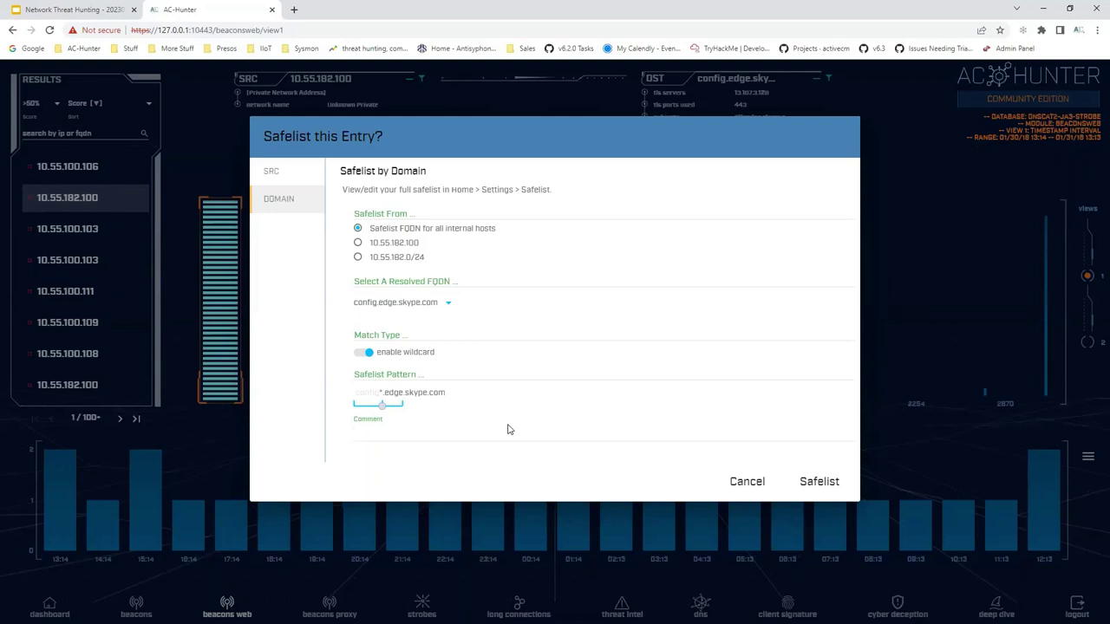
pyautogui.write('Skype traffic is A OK!')
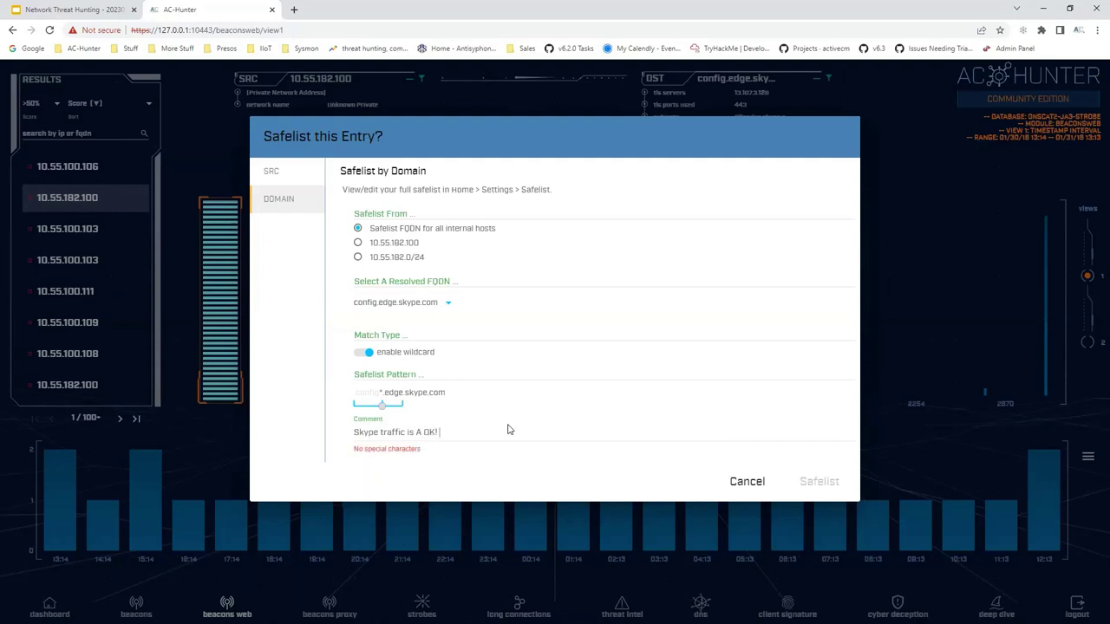
pyautogui.press('BackSpace')
pyautogui.write('. Created')
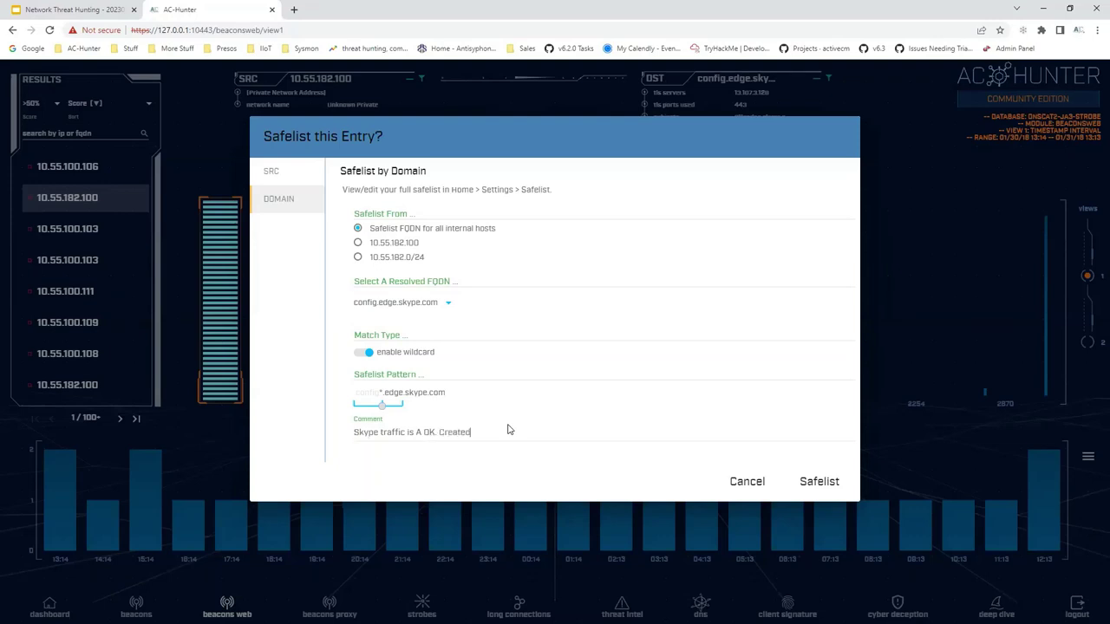
pyautogui.write(' by cbrenton')
pyautogui.write(' 2020')
pyautogui.write('0307')
pyautogui.click(826, 482)
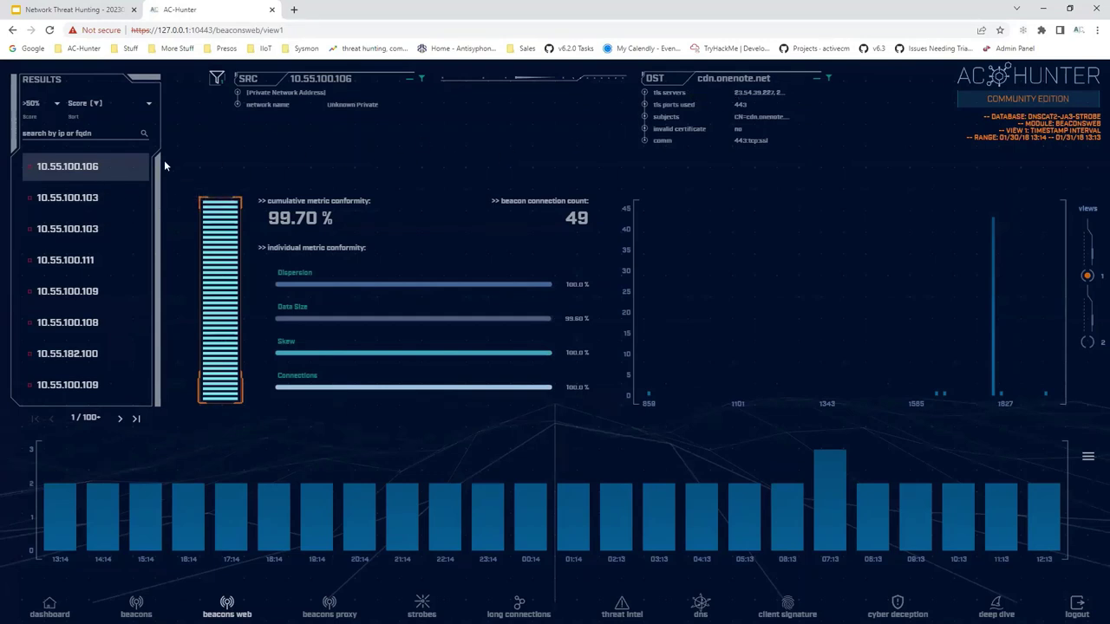
# Step: Check other beacon sources, then return to the dashboard and open Safelist settings
pyautogui.click(95, 201)
pyautogui.click(100, 260)
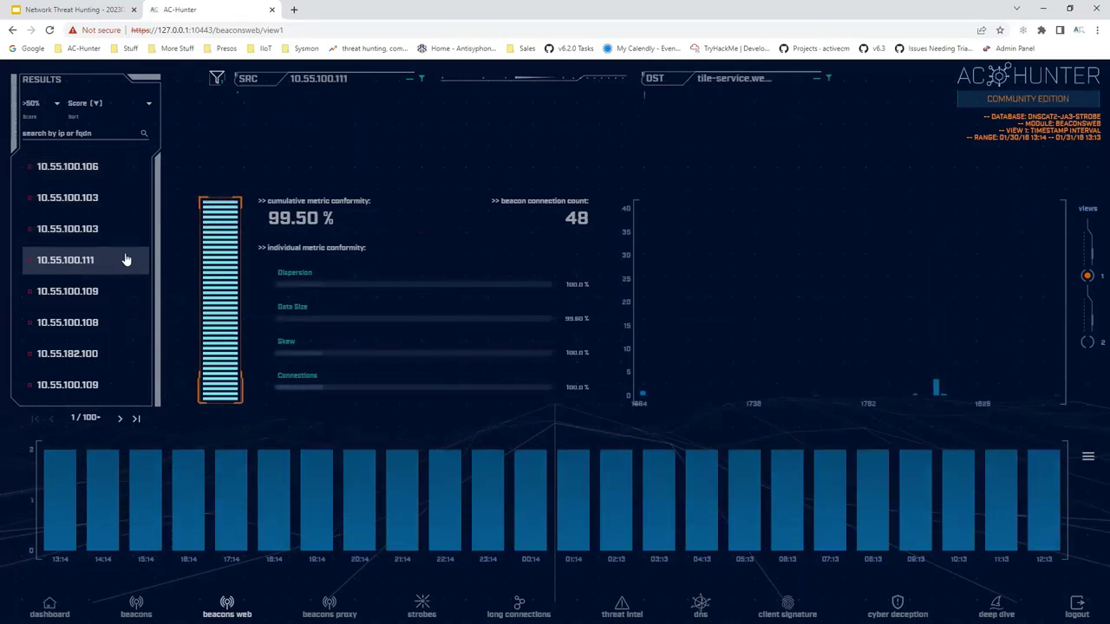
pyautogui.click(52, 607)
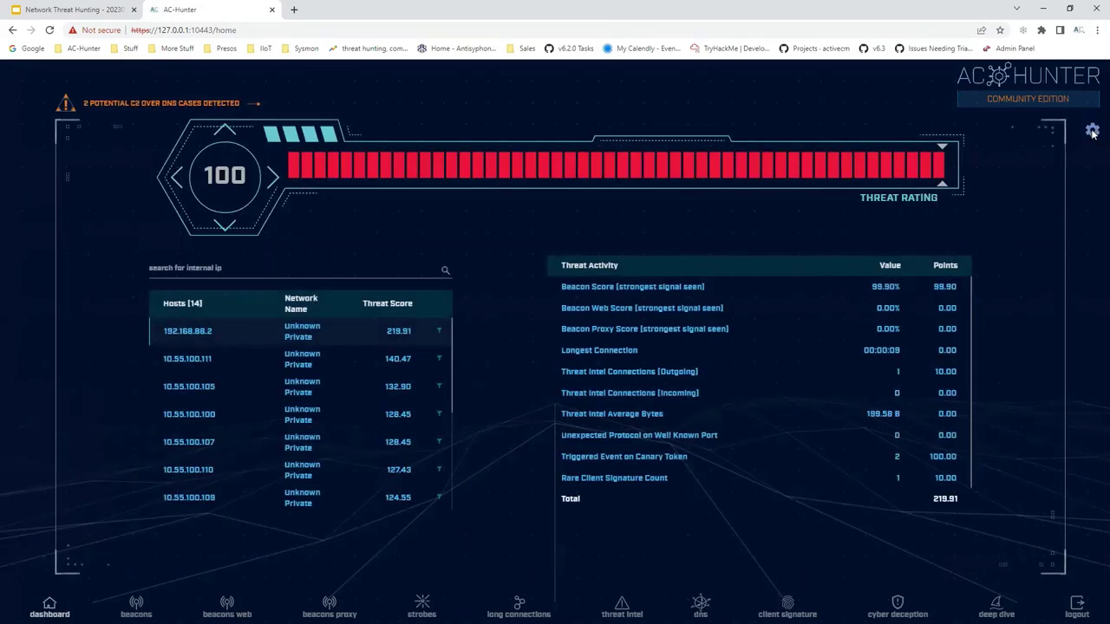
pyautogui.click(1092, 131)
pyautogui.click(183, 202)
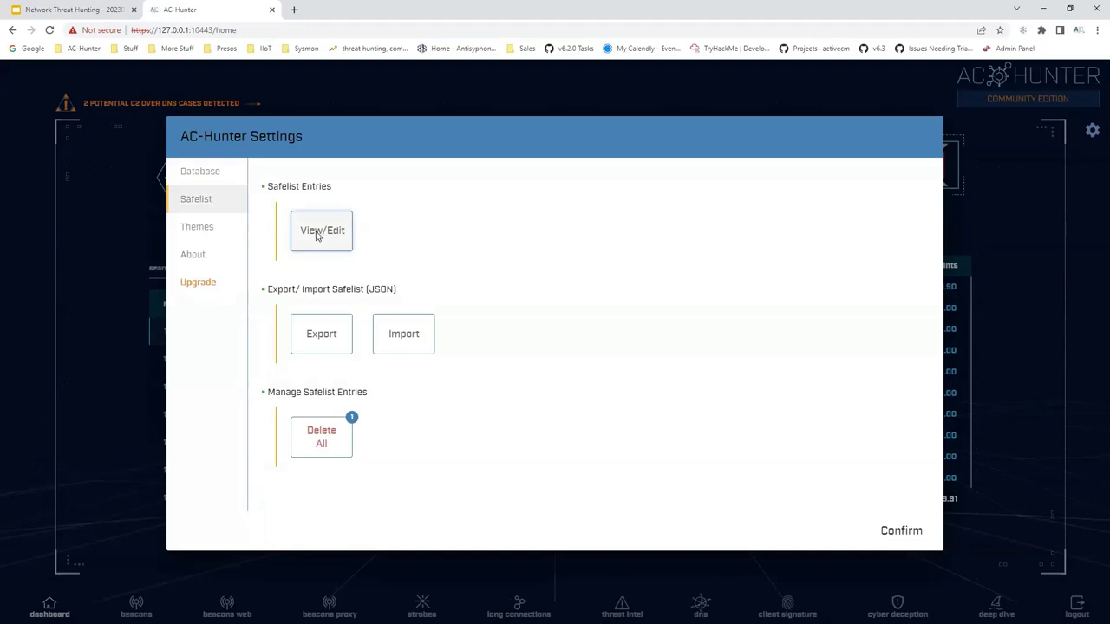
# Step: Inspect the lone *.edge.skype.com global safelist entry and filters, then close settings to the dashboard
pyautogui.click(316, 236)
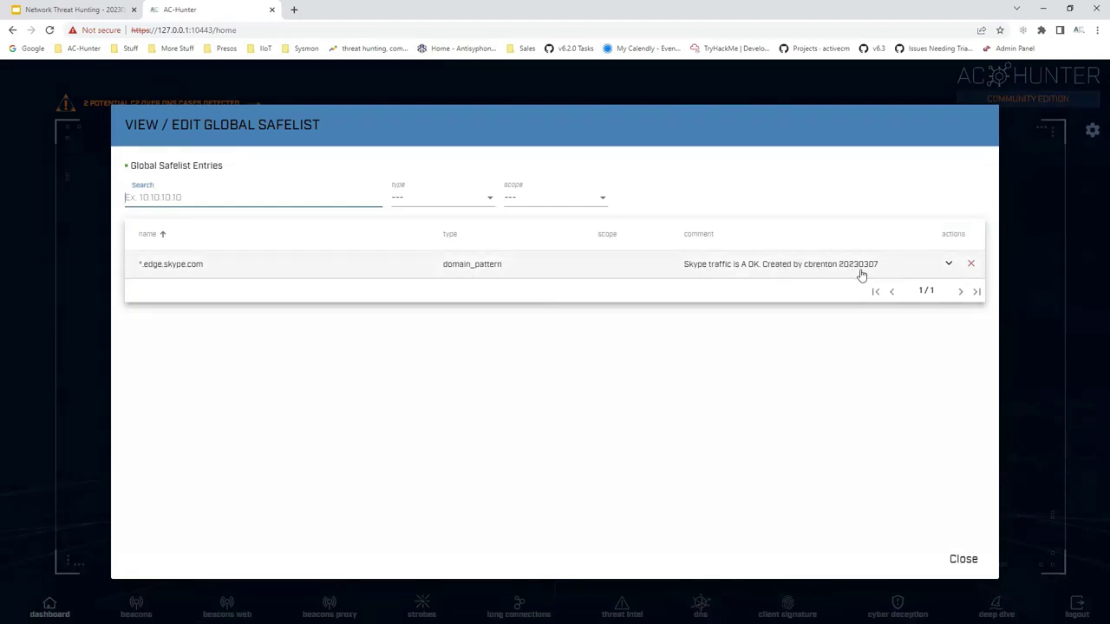
pyautogui.click(949, 265)
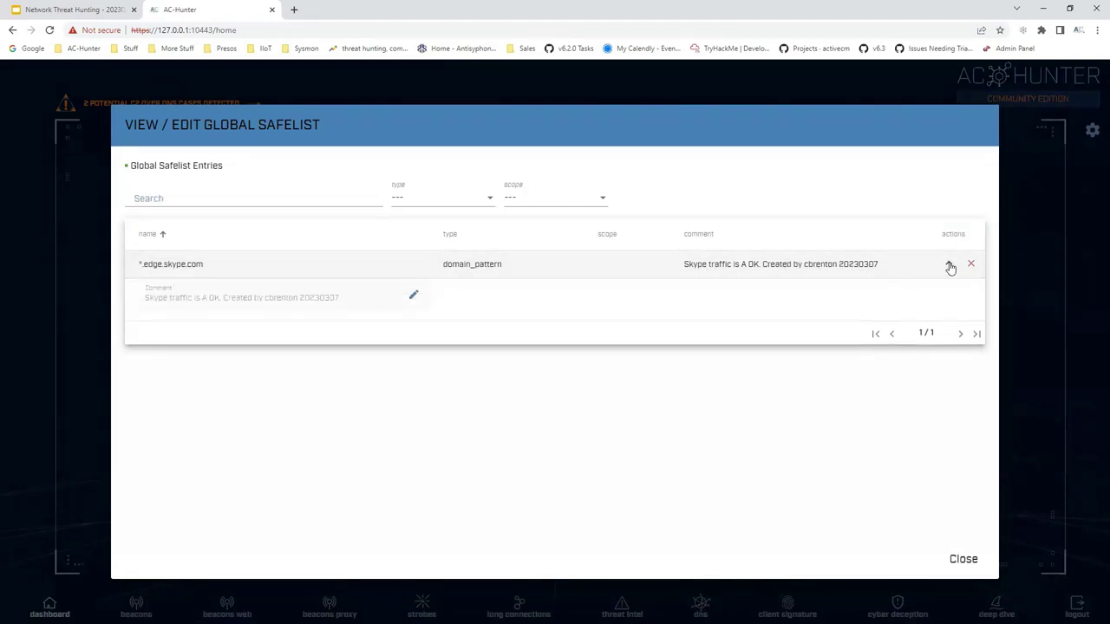
pyautogui.click(950, 266)
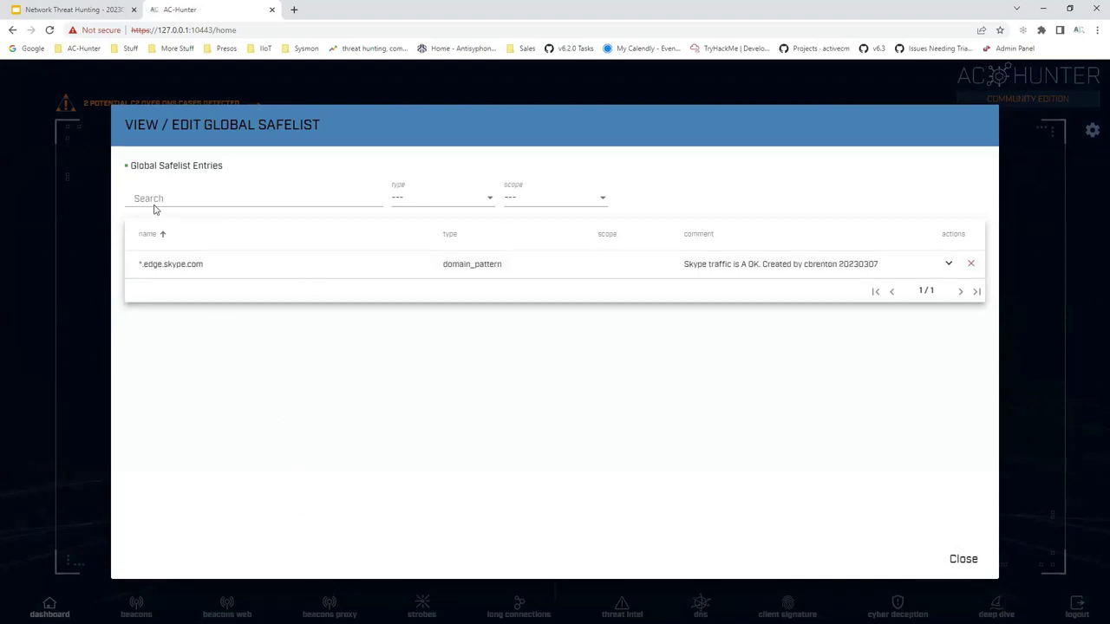
pyautogui.click(414, 202)
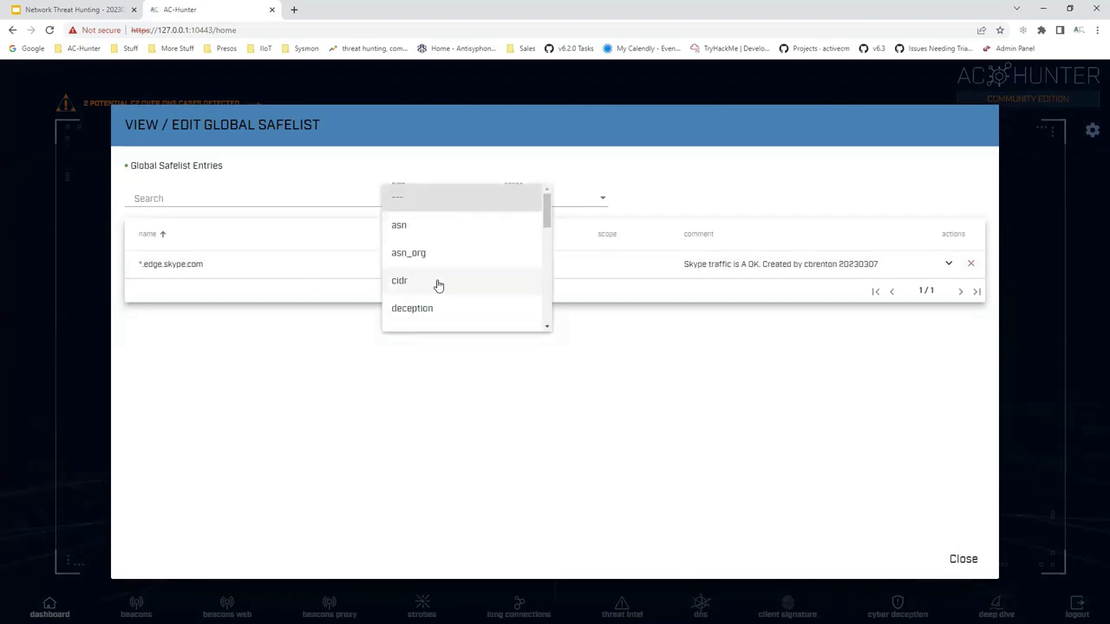
pyautogui.click(312, 161)
pyautogui.click(526, 201)
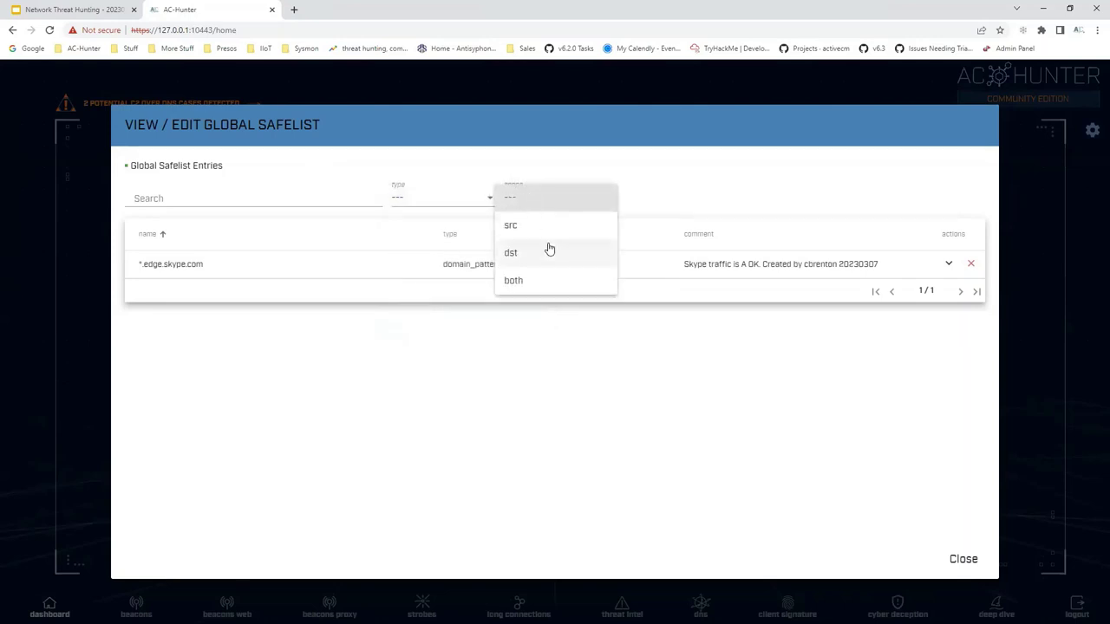
pyautogui.click(404, 172)
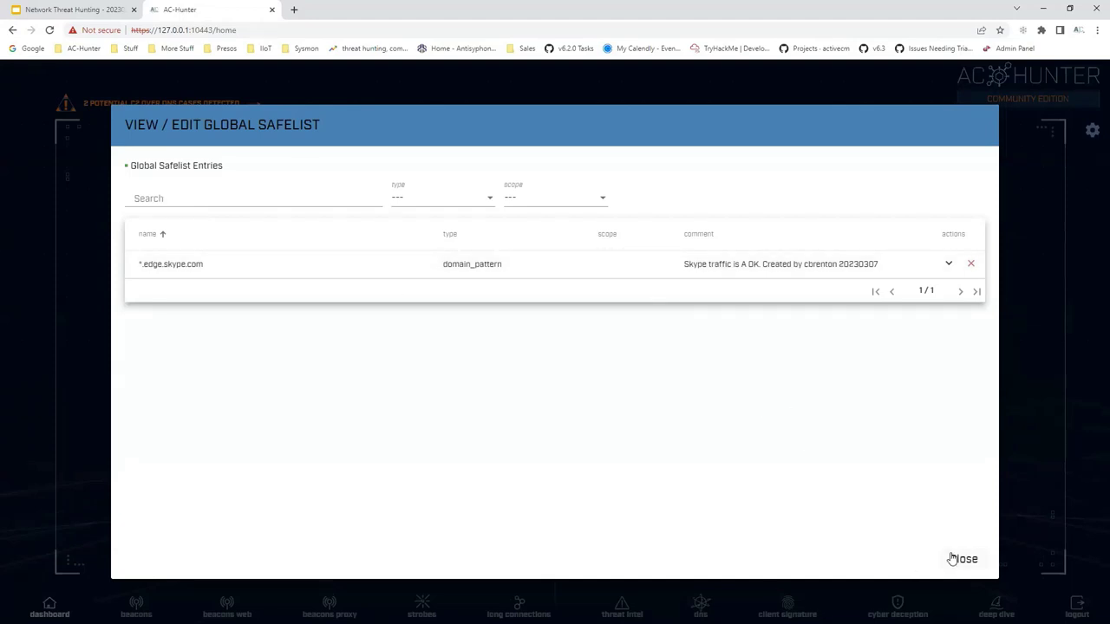
pyautogui.press('Escape')
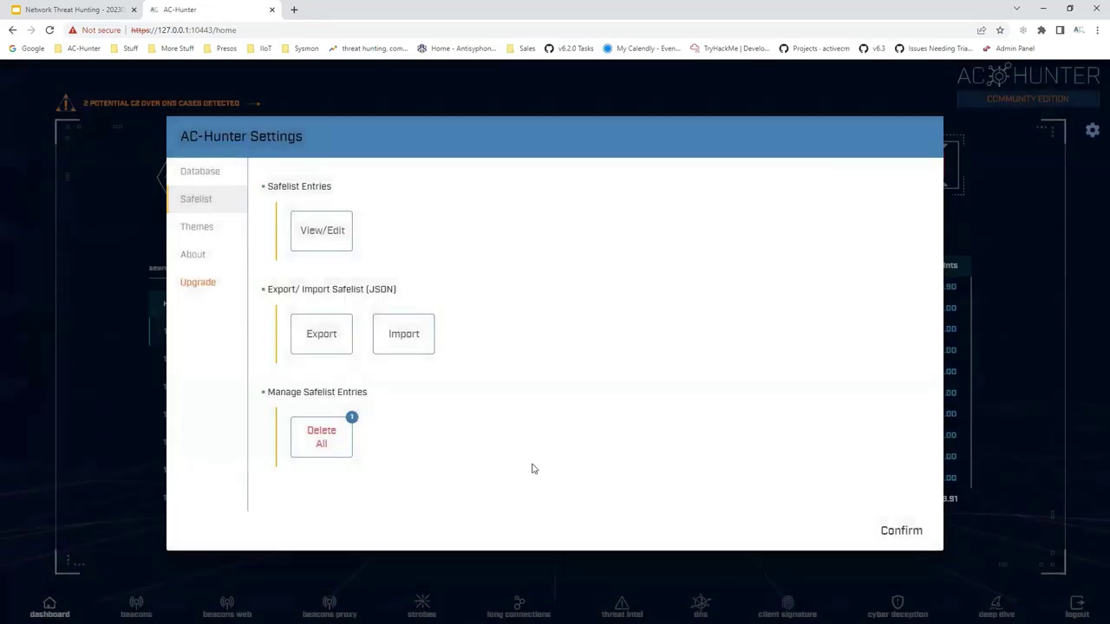
pyautogui.click(889, 529)
pyautogui.click(227, 605)
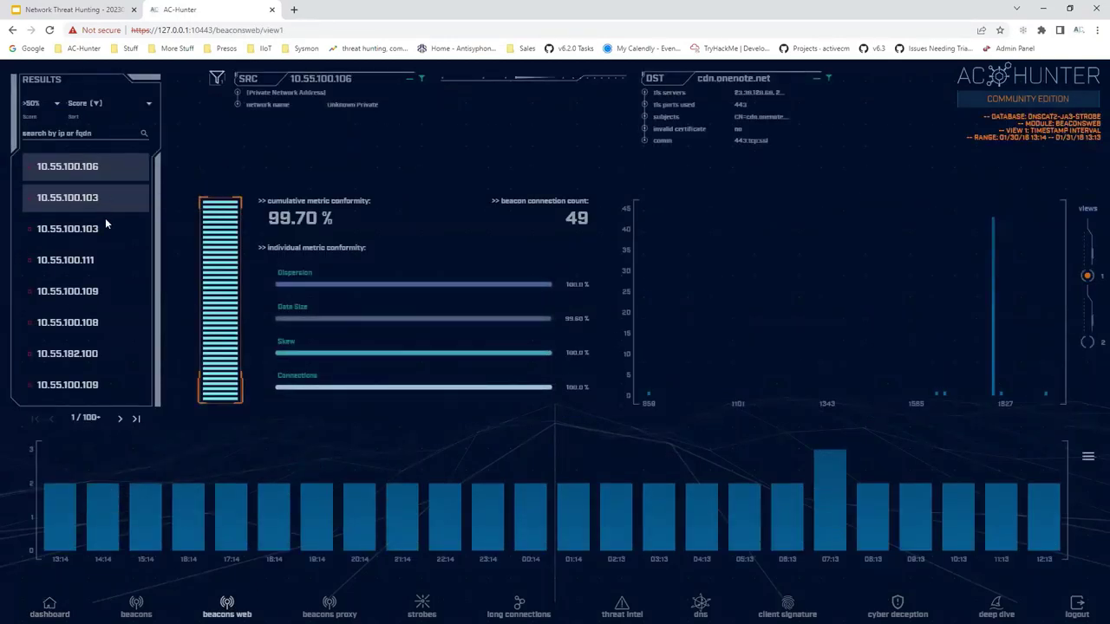
pyautogui.click(87, 354)
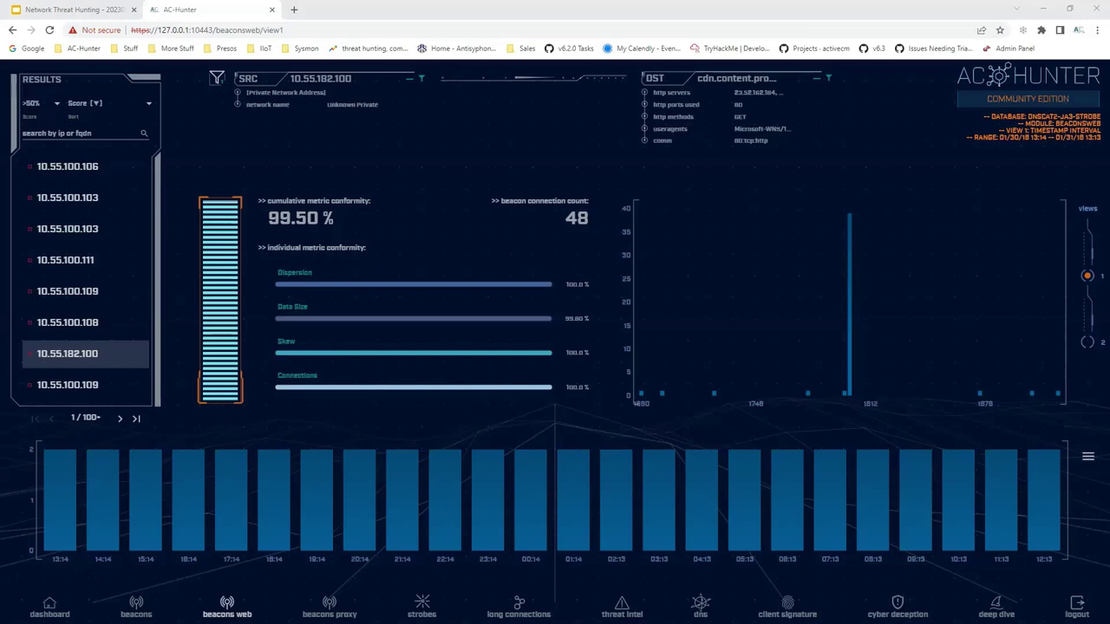
pyautogui.click(53, 605)
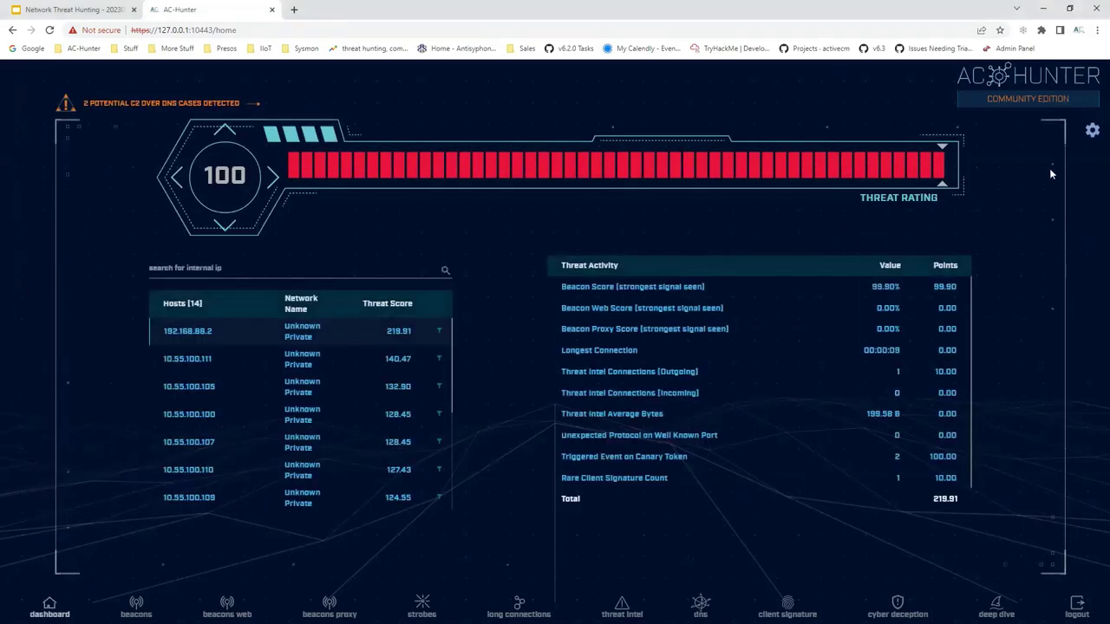
# Step: Permanently delete all entries from the global safelist in Safelist settings
pyautogui.click(1092, 134)
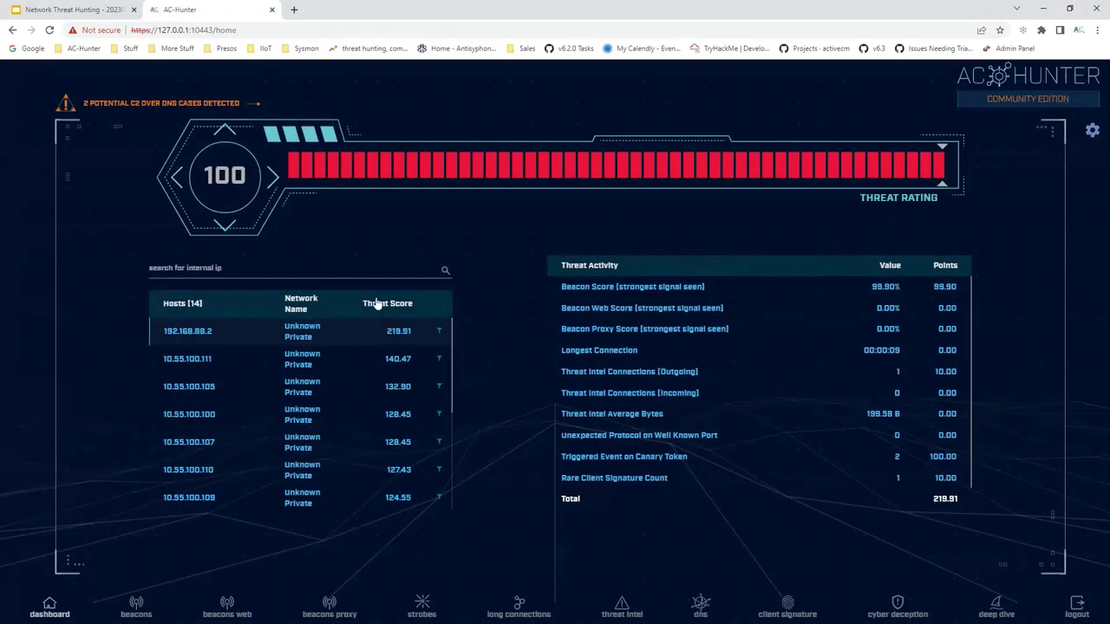
pyautogui.click(203, 208)
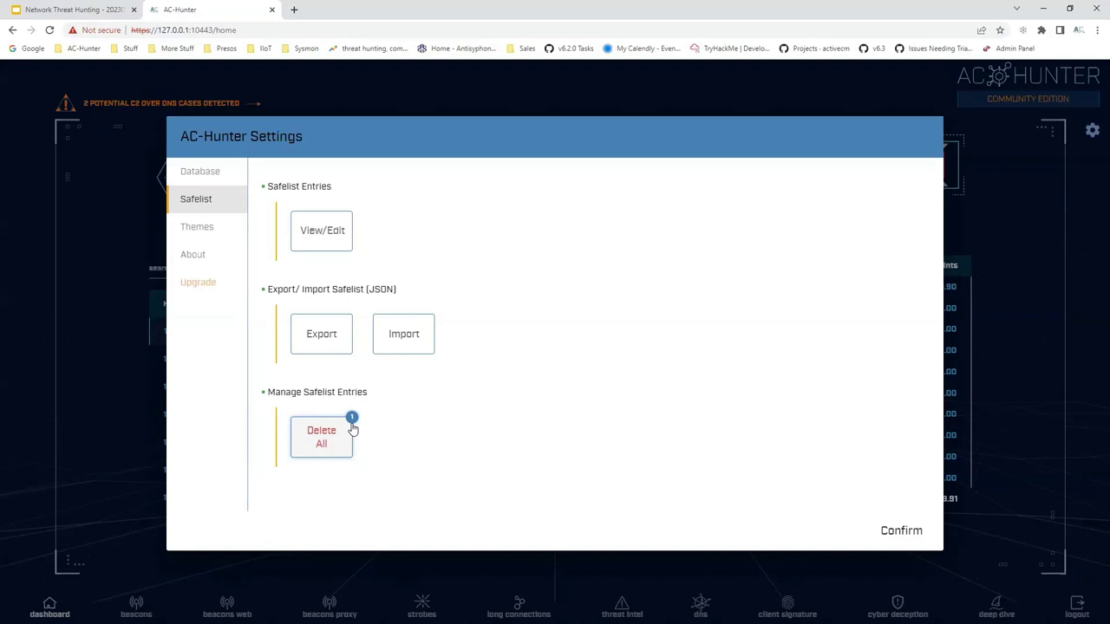
pyautogui.click(320, 443)
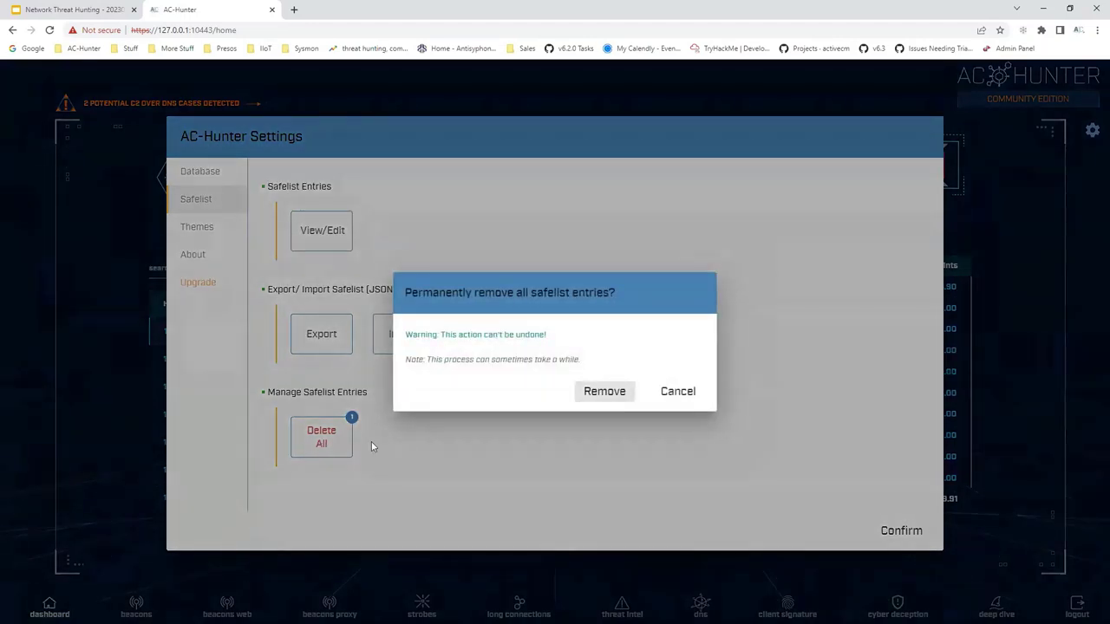
pyautogui.click(605, 396)
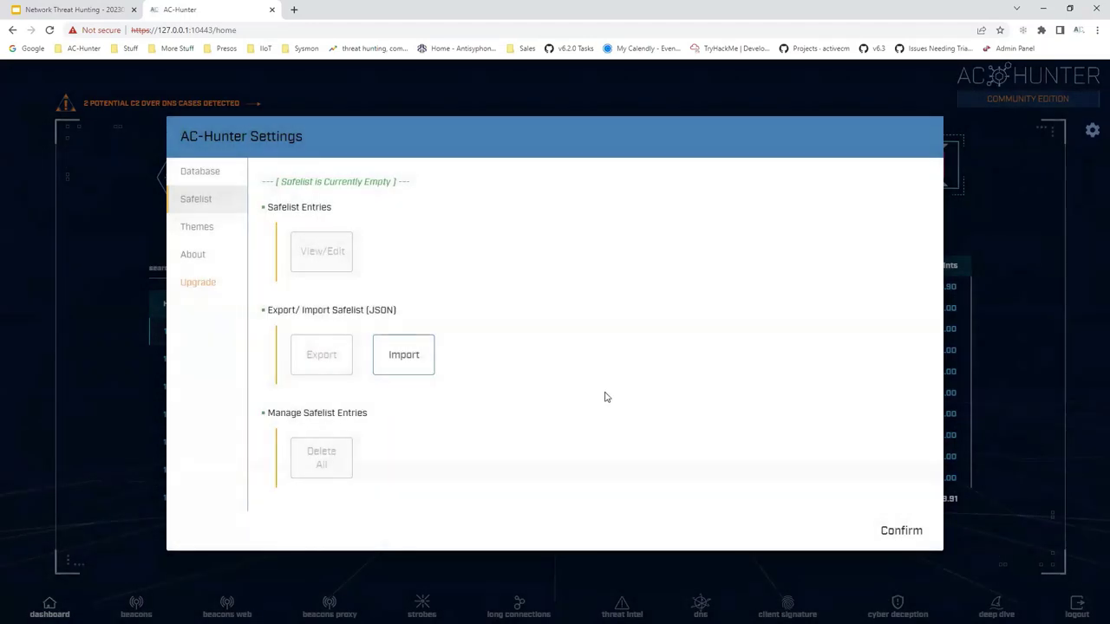
# Step: Return to the dashboard and select the 10.55.182.100 web beacon
pyautogui.click(917, 531)
pyautogui.click(227, 606)
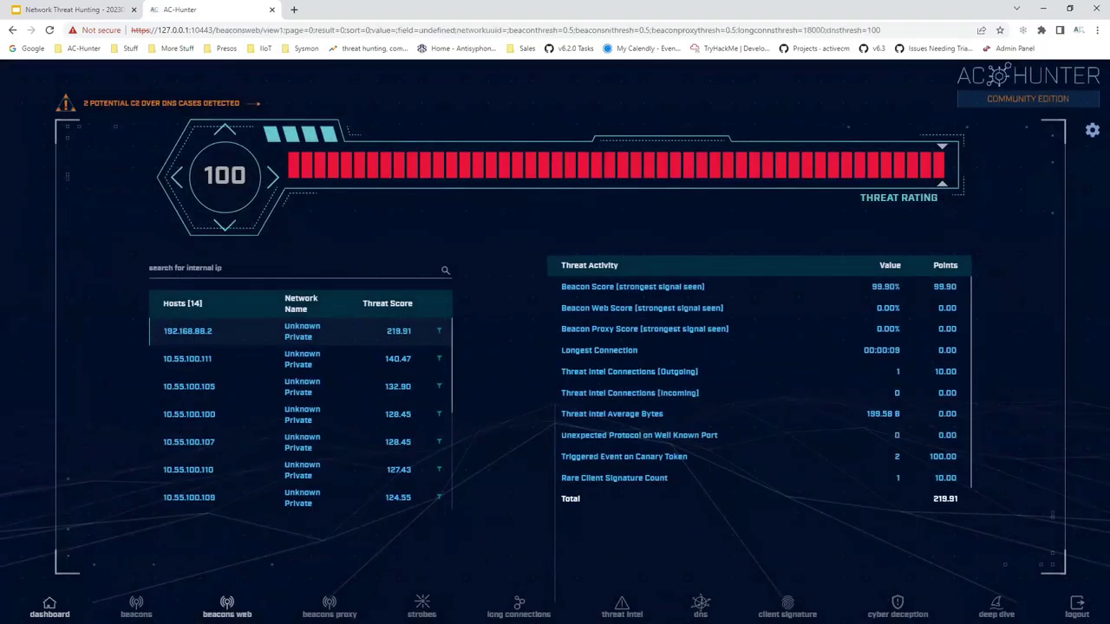
pyautogui.click(90, 200)
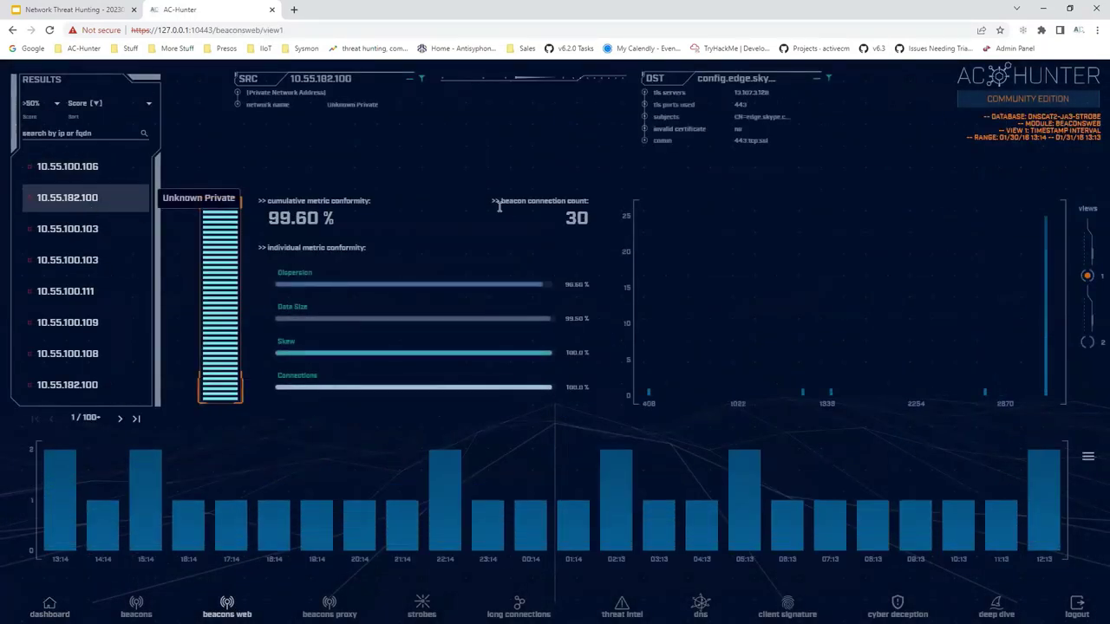
# Step: Safelist config*.edge.skype.com as a wildcard for all internal hosts with comment 'dfdfdfdfd'
pyautogui.click(828, 79)
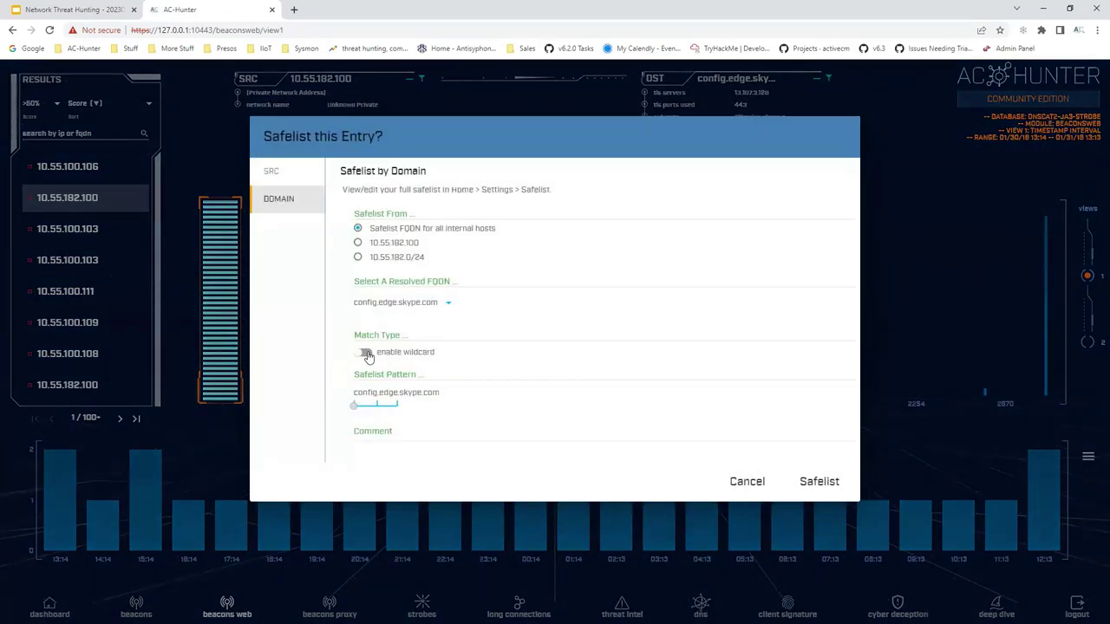
pyautogui.click(365, 353)
pyautogui.click(381, 405)
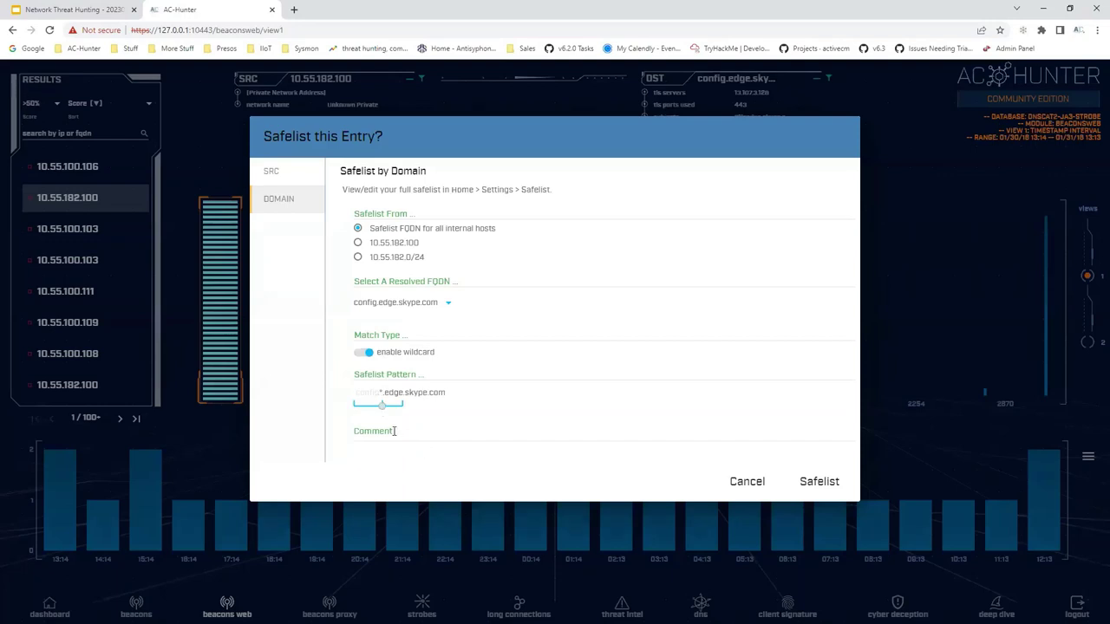
pyautogui.click(394, 430)
pyautogui.write('dfdfdfdfd')
pyautogui.click(820, 484)
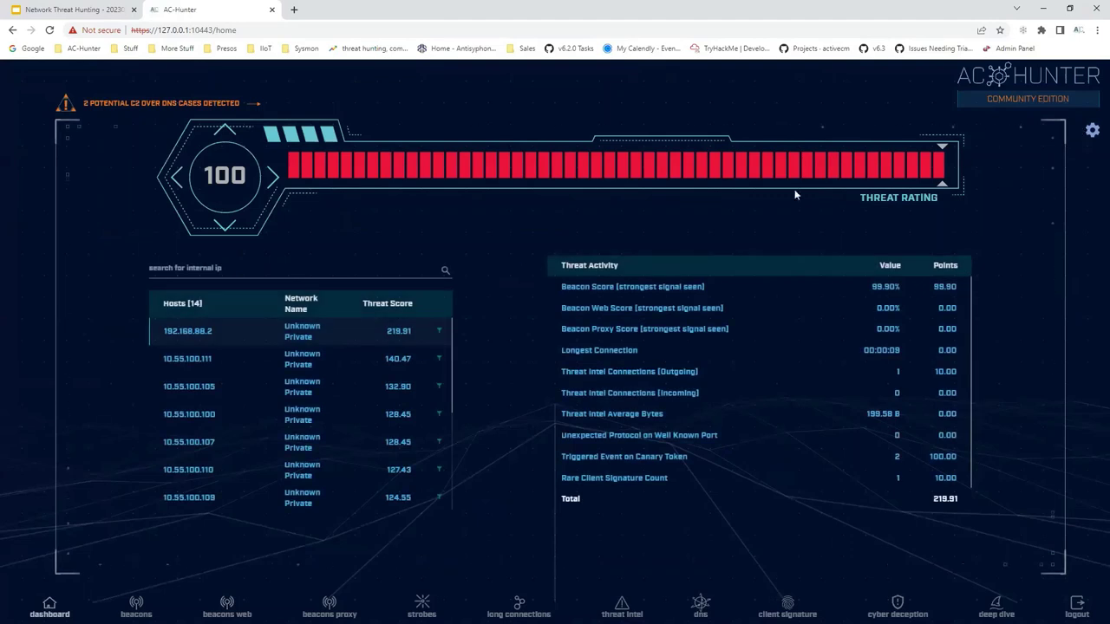
pyautogui.click(1091, 130)
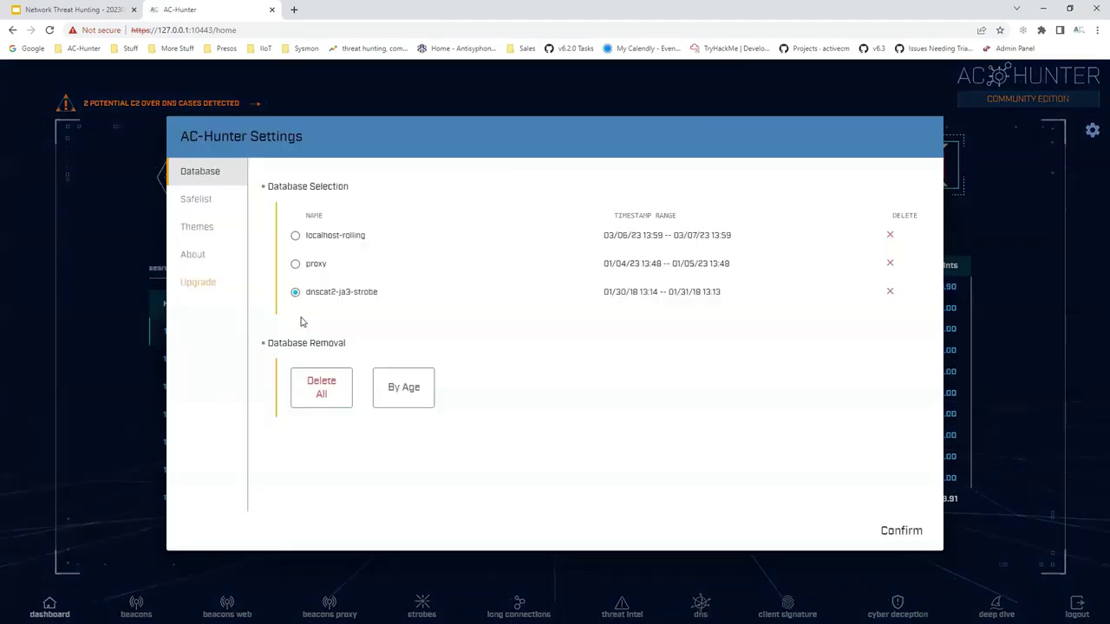
pyautogui.click(198, 202)
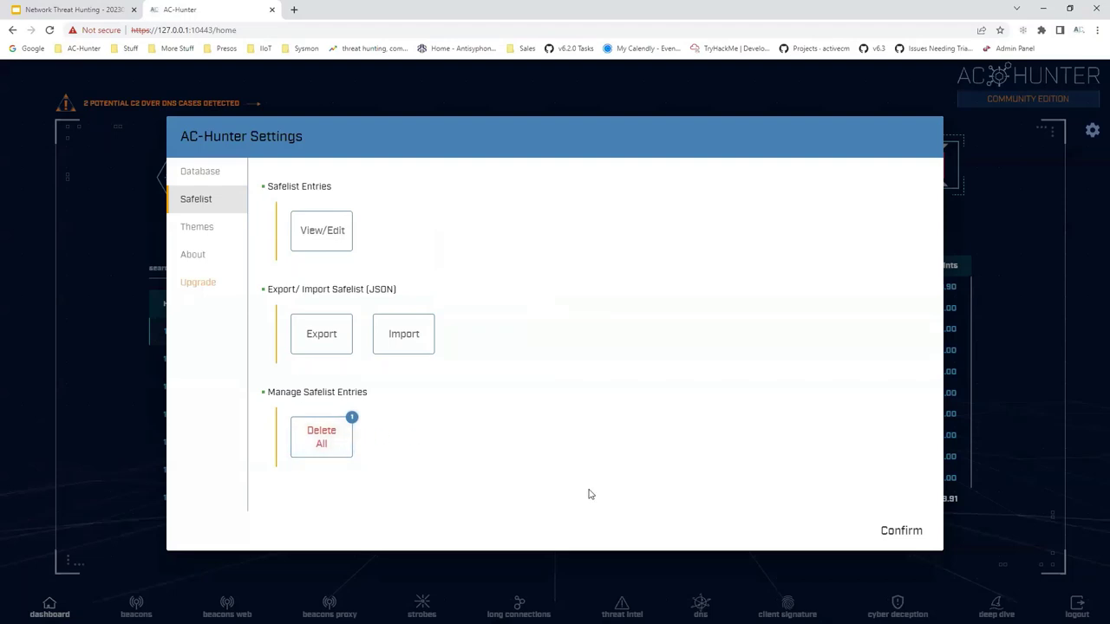
pyautogui.click(892, 532)
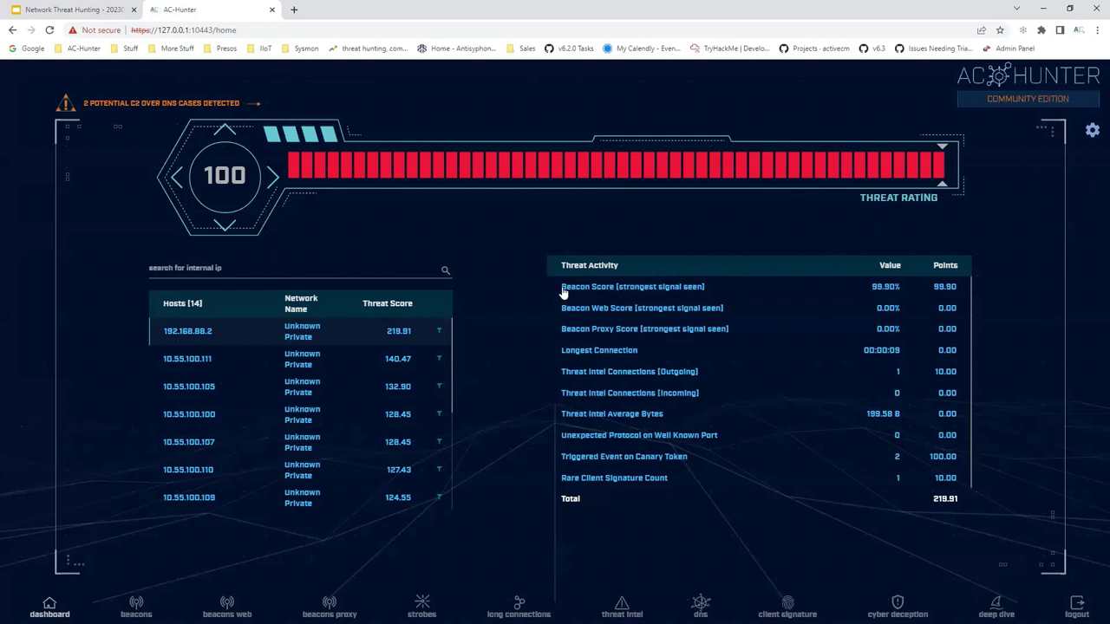
# Step: Open 192.168.88.2's strongest beacon and deep dive into destination 216.229.4.69
pyautogui.click(616, 288)
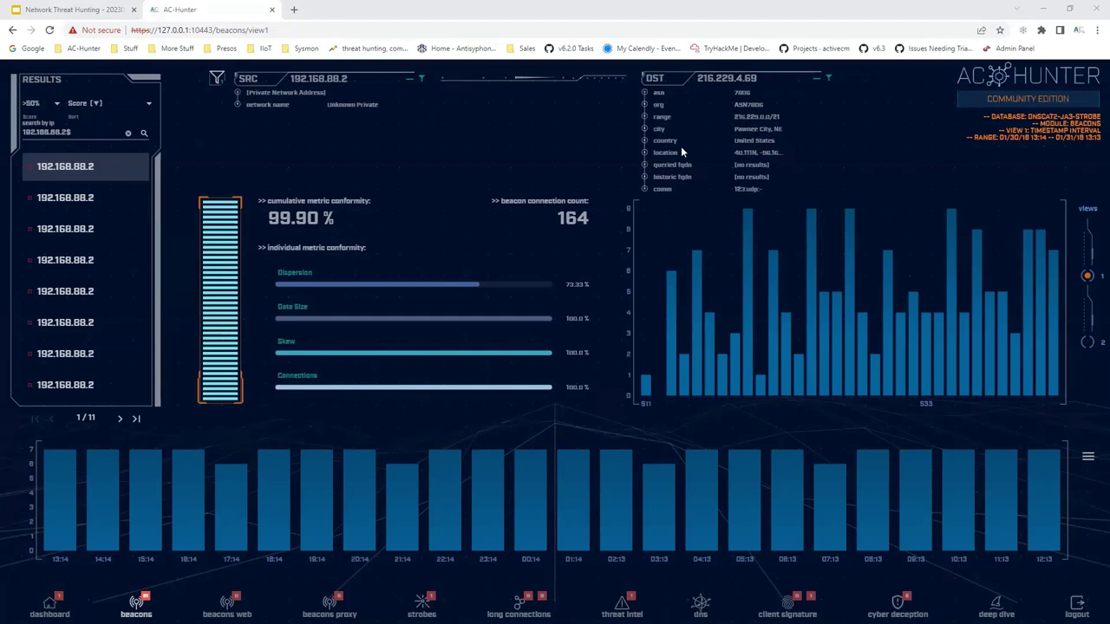
pyautogui.click(726, 80)
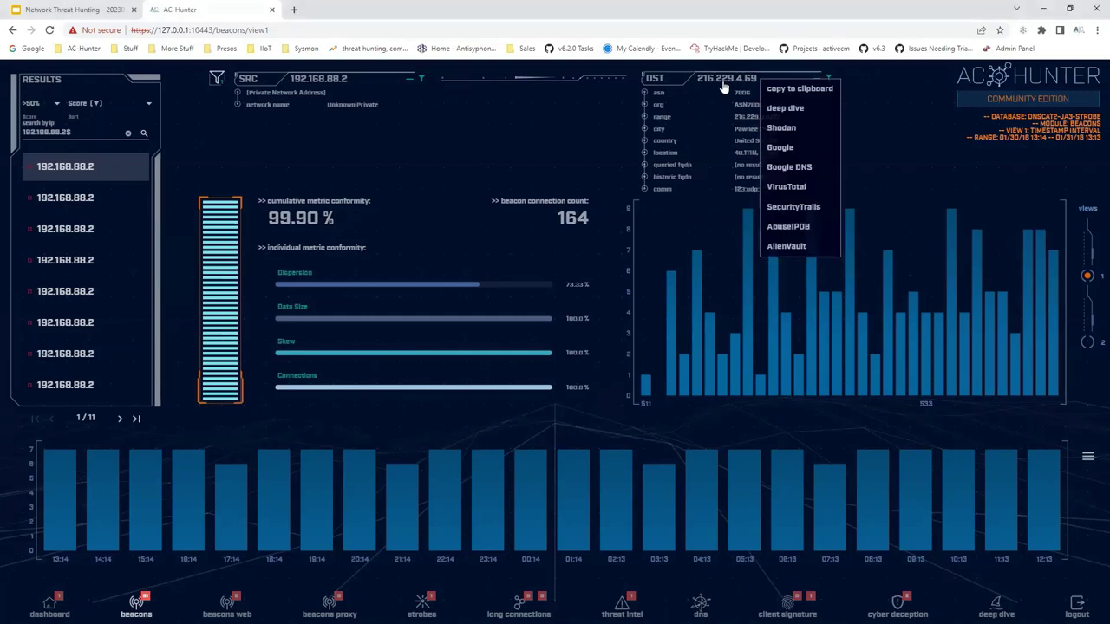
pyautogui.click(785, 108)
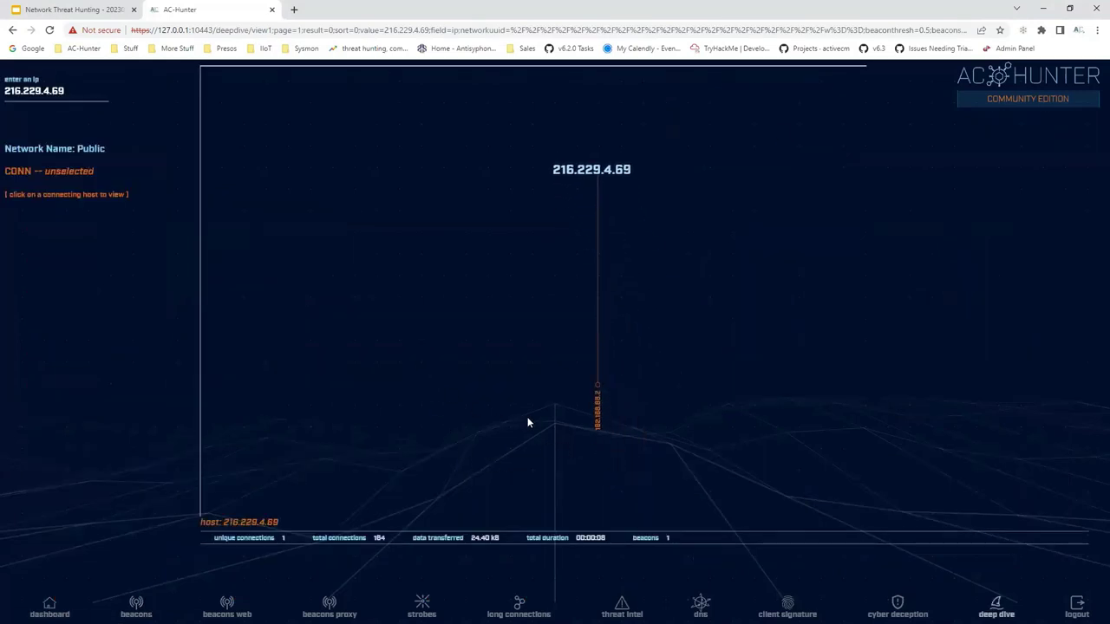
# Step: Open 192.168.88.2's connection details and deep dive into that host, then return to the dashboard
pyautogui.click(609, 409)
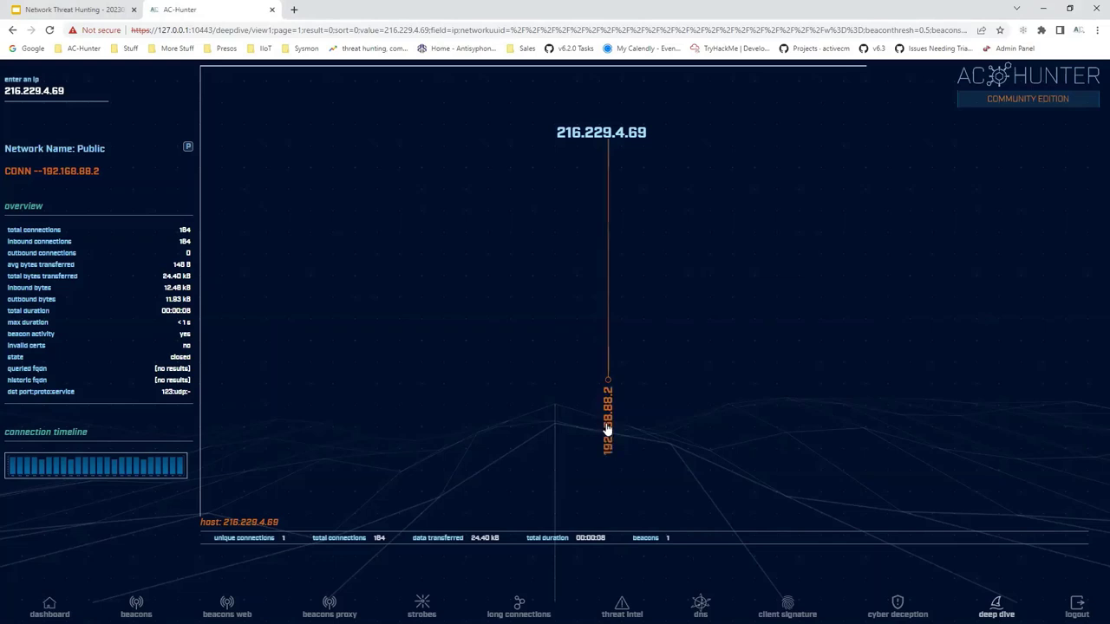
pyautogui.click(188, 148)
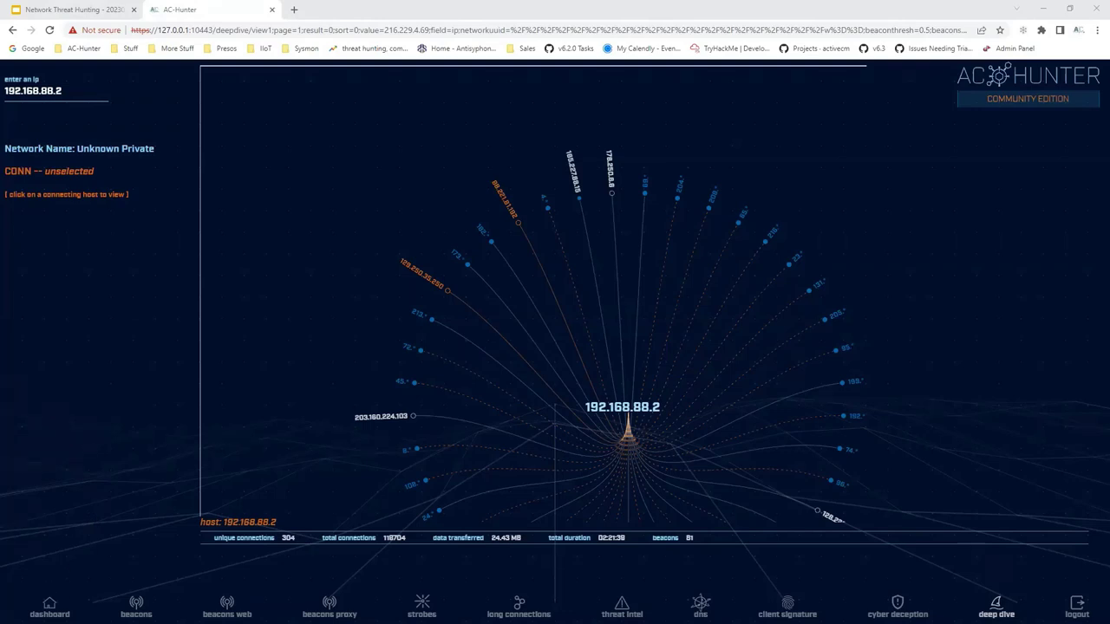
pyautogui.click(50, 607)
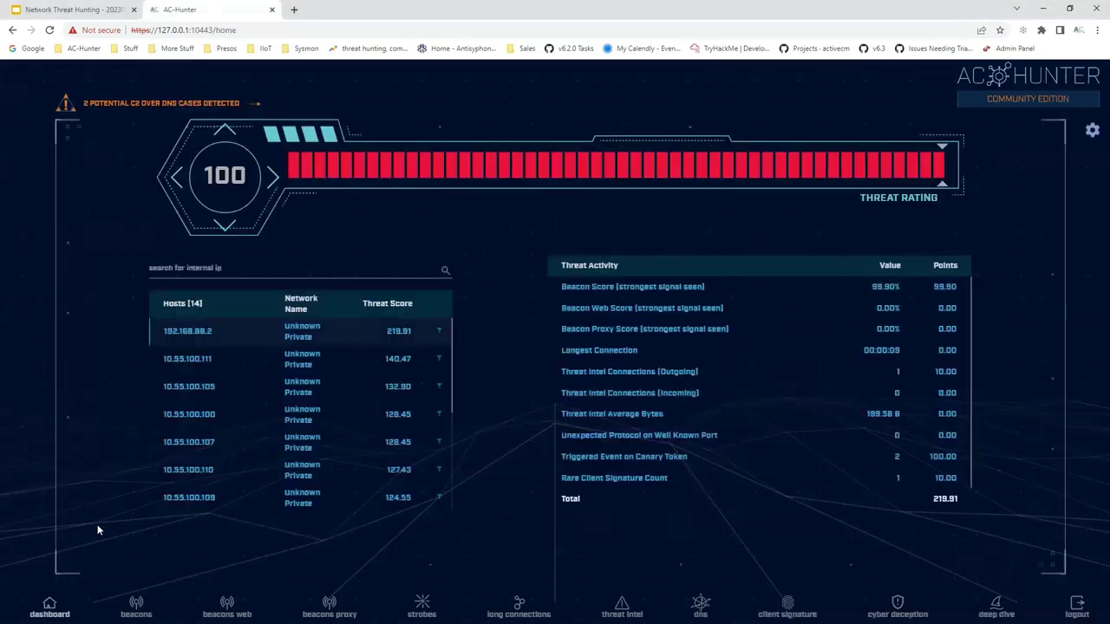
# Step: Open the strongest beacon and look up its destination 216.229.4.69 on VirusTotal
pyautogui.click(611, 289)
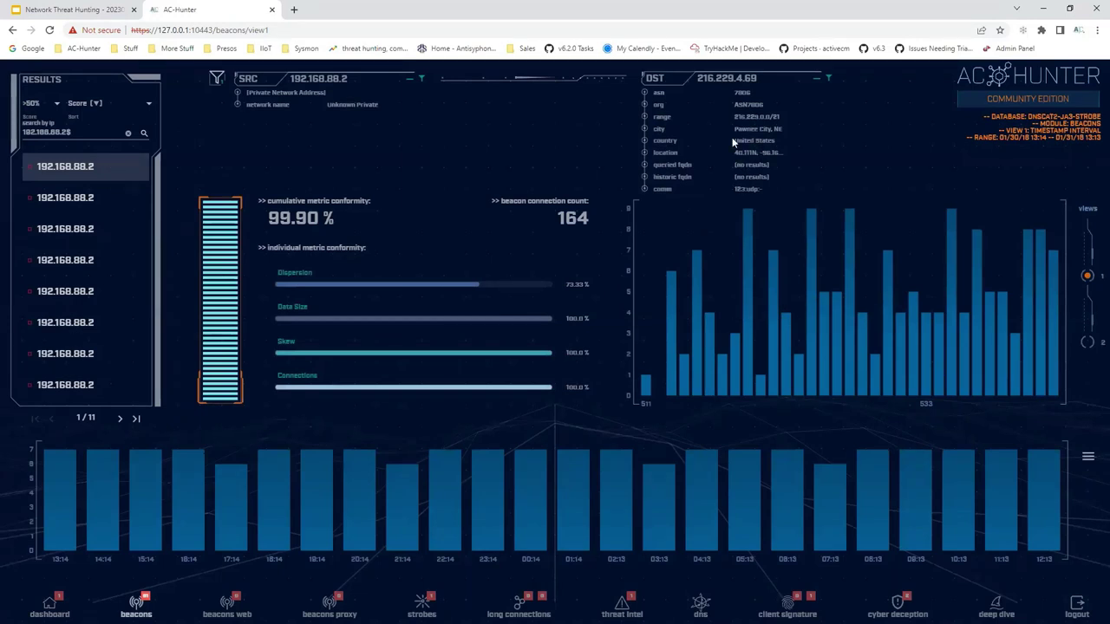
pyautogui.click(733, 81)
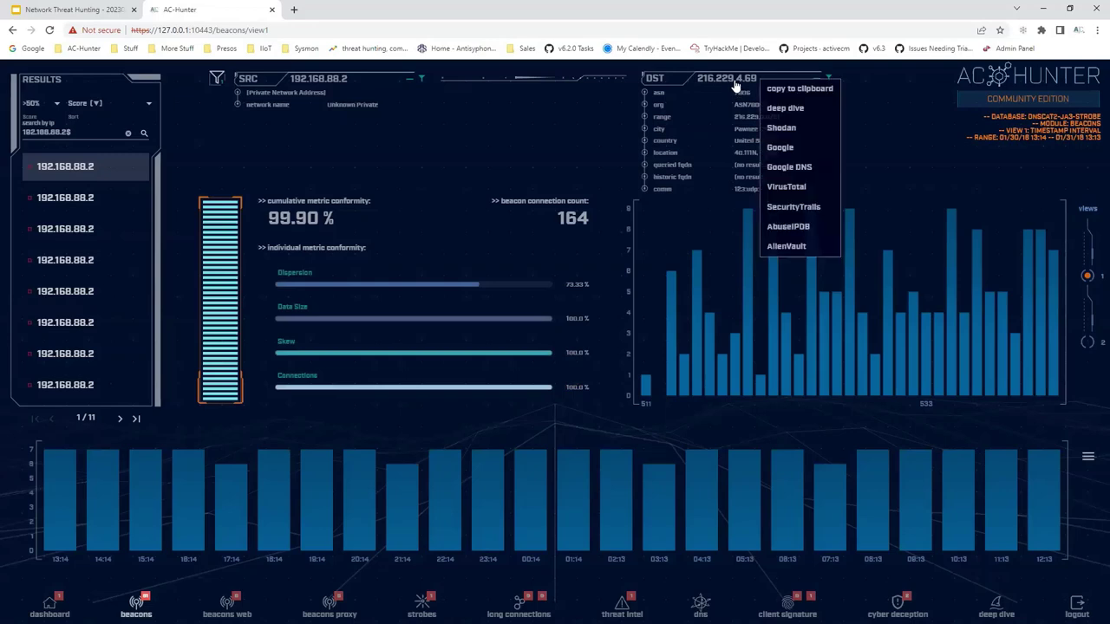
pyautogui.click(785, 187)
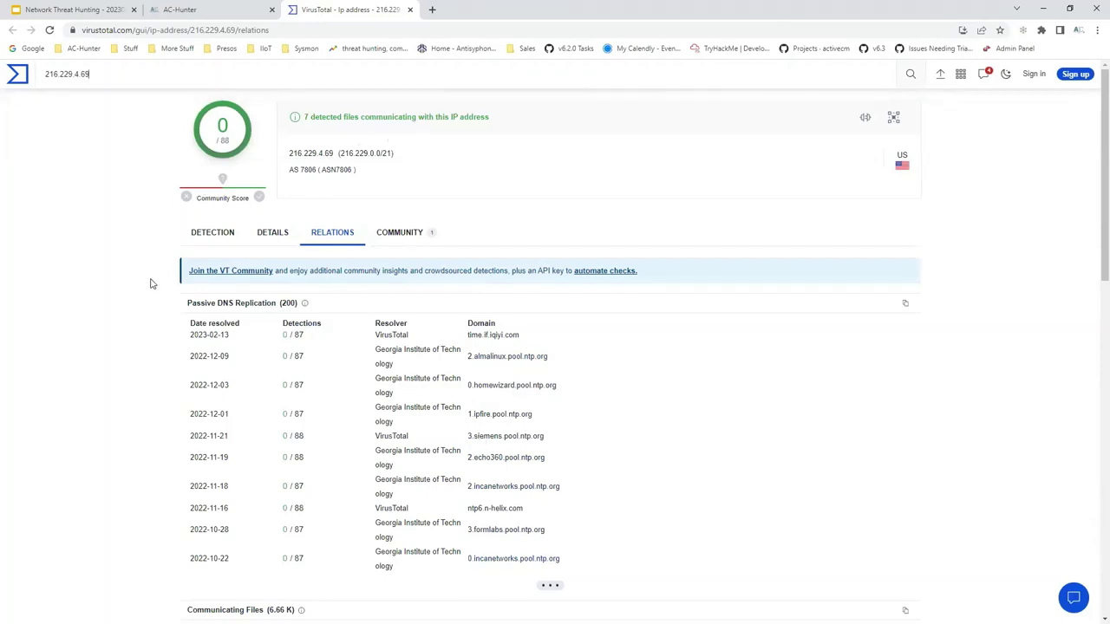
# Step: Review VirusTotal's Relations report for 216.229.4.69, showing 0/88 detections and ntp.org passive DNS, then close it
pyautogui.scroll(-4, 87, 286)
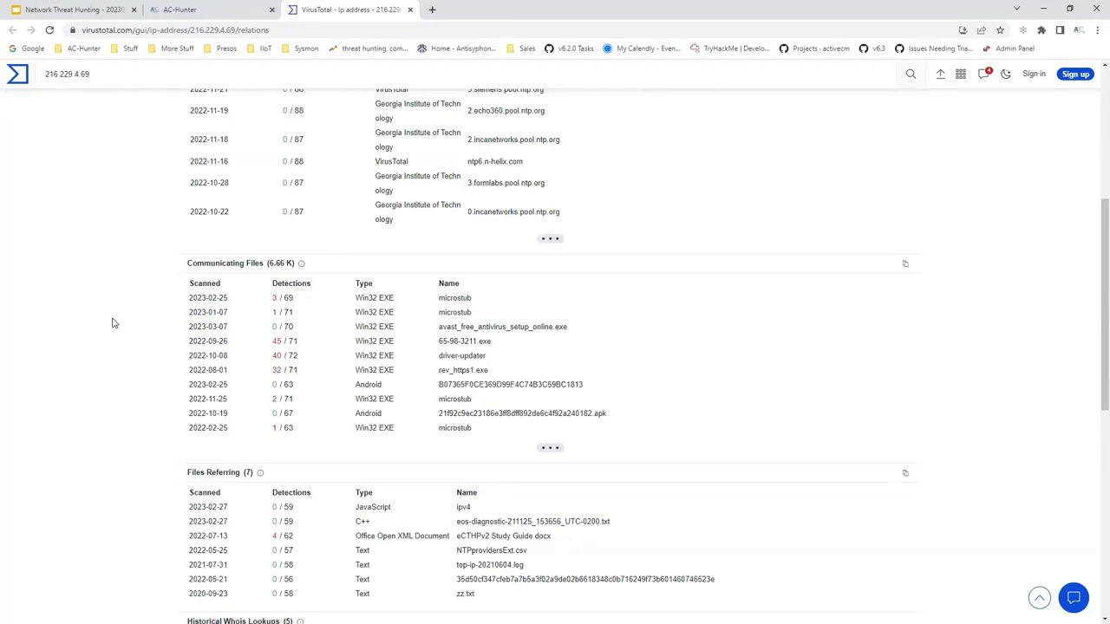
pyautogui.scroll(4, 99, 314)
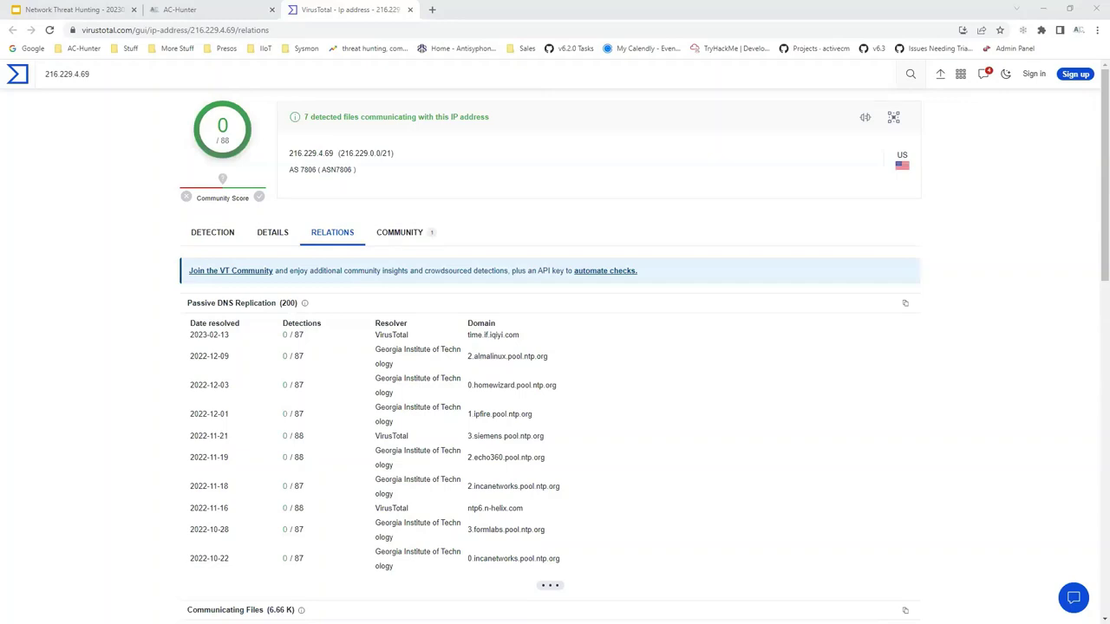
pyautogui.click(410, 10)
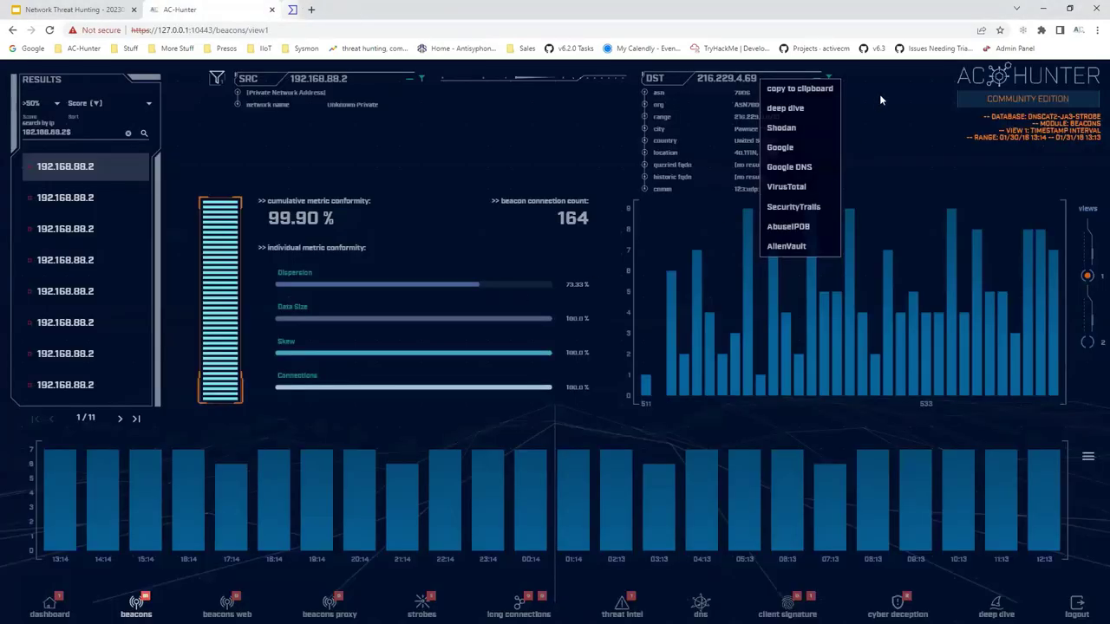
# Step: Dismiss the DST IP lookup menu and go back to the AC-Hunter dashboard
pyautogui.click(871, 154)
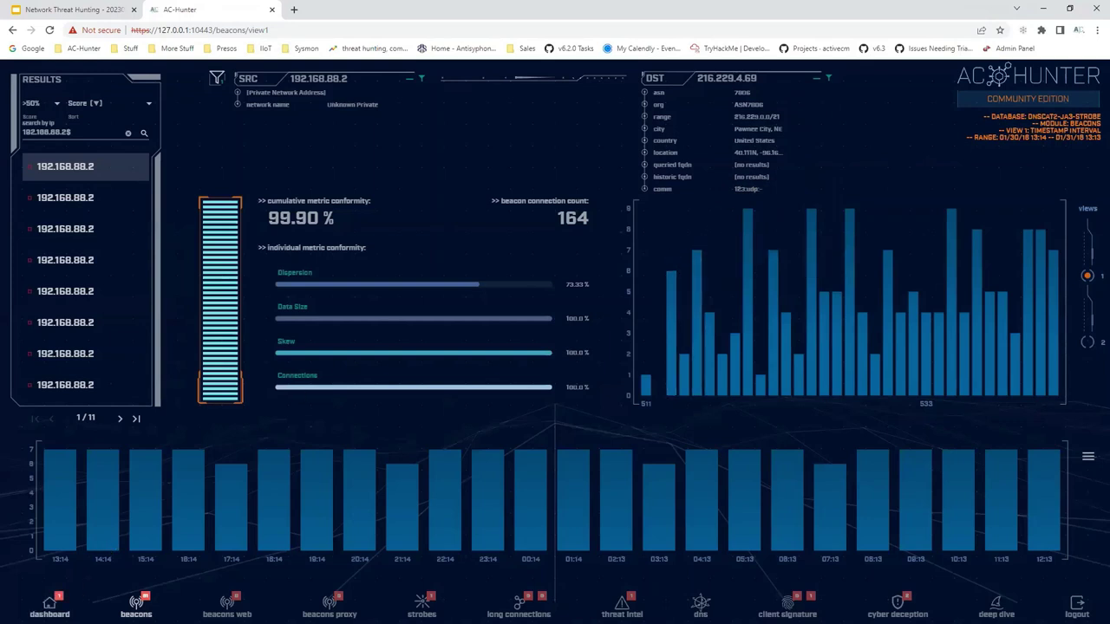
pyautogui.click(76, 603)
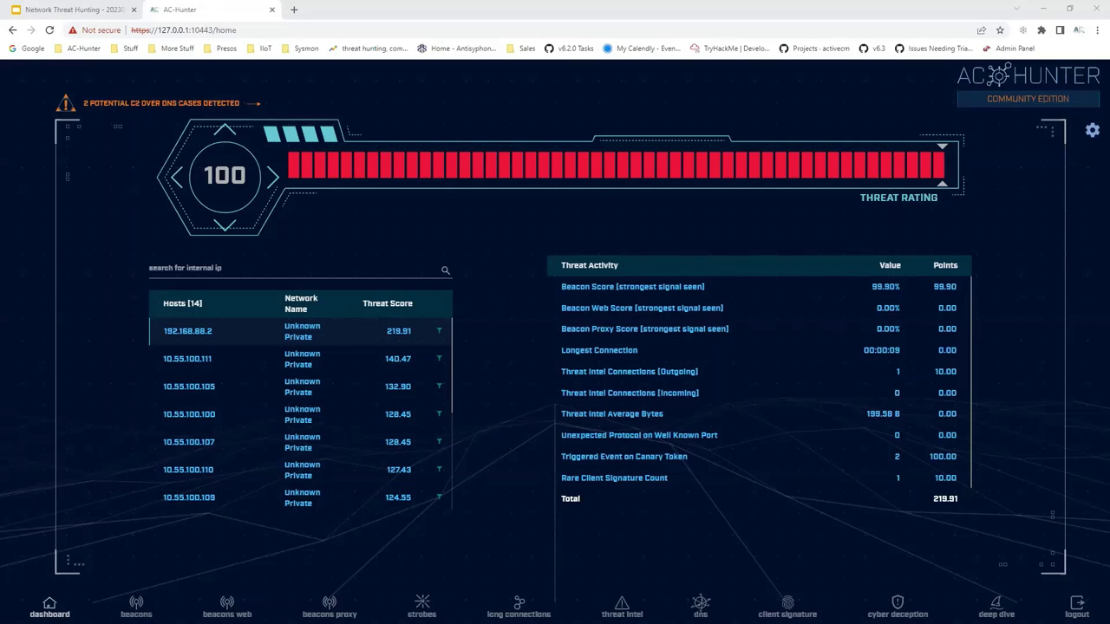
pyautogui.click(1094, 130)
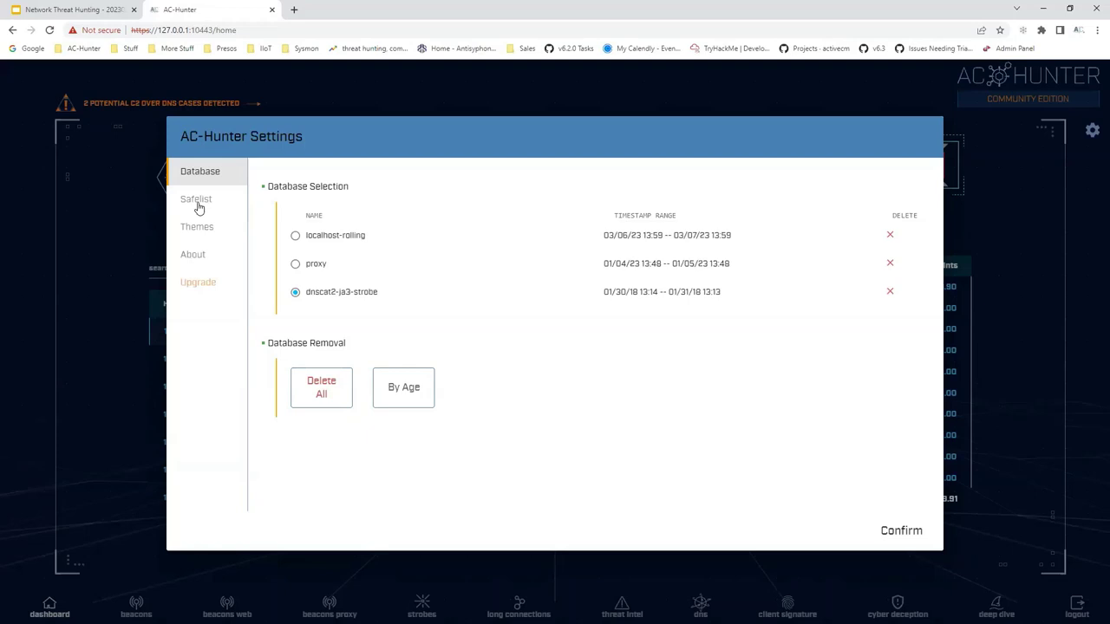
pyautogui.click(198, 205)
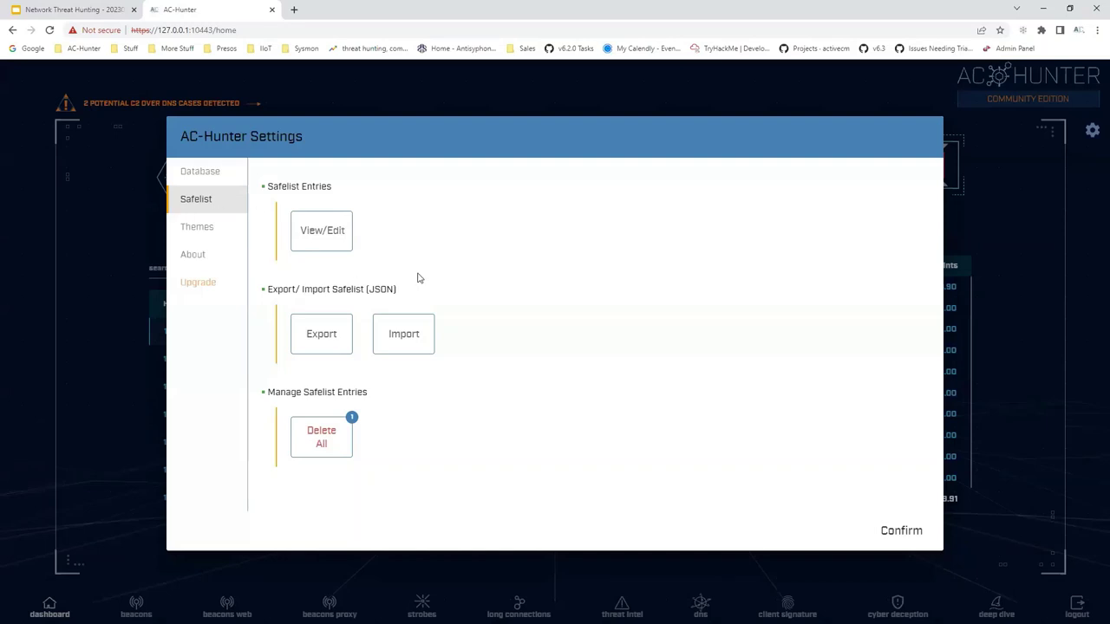
pyautogui.click(905, 532)
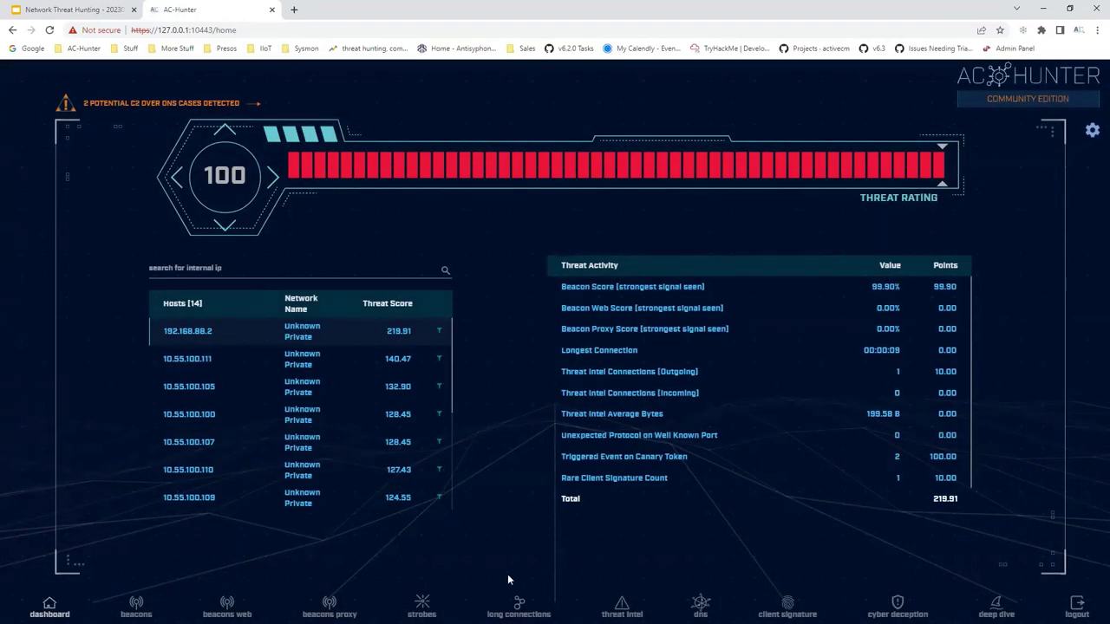
# Step: Show Long Connections, topped by 10.55.100.100 to 65.52.108.225:443 lasting 23:57:02
pyautogui.click(519, 606)
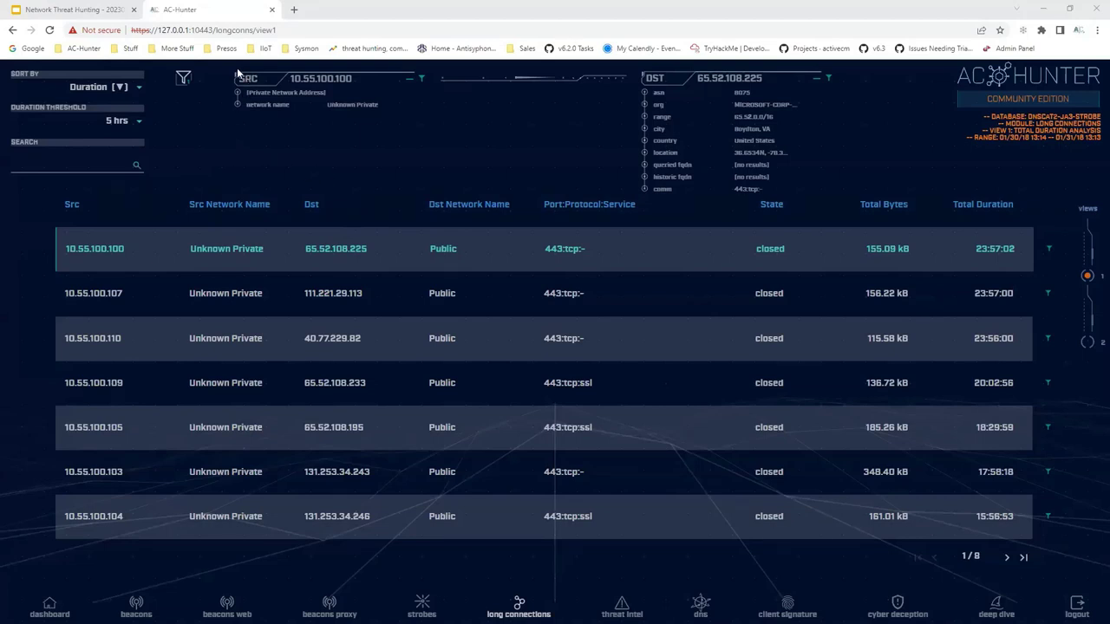
# Step: Go back to the dashboard with threat rating 100 and 14 scored hosts
pyautogui.click(51, 602)
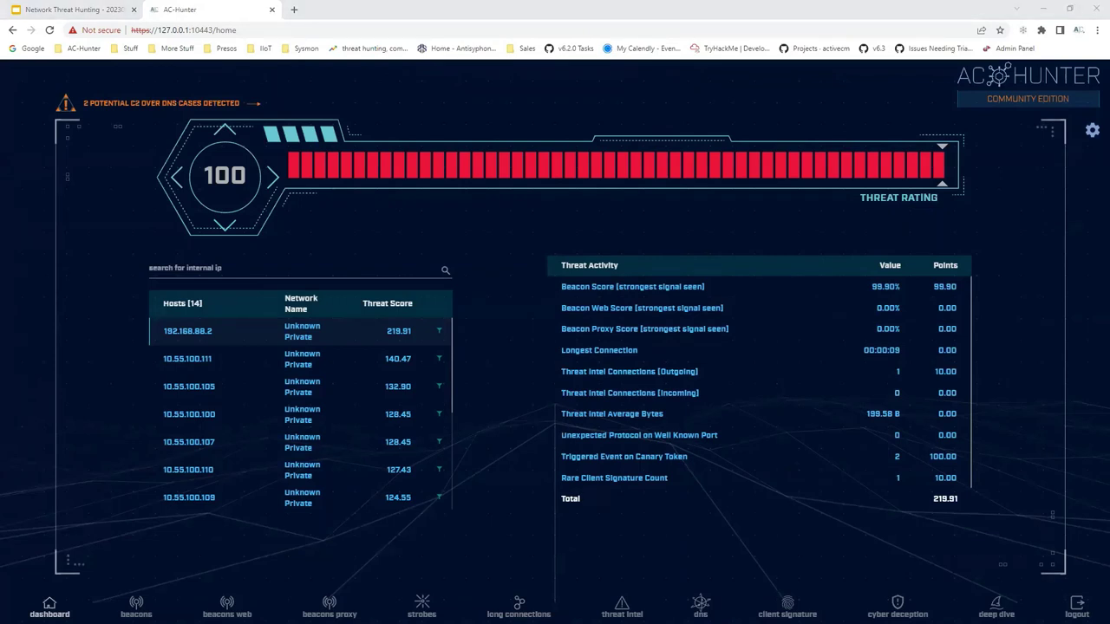
# Step: In a maximized SmarTTY, run rita -h with the sudo password, then run rita list
pyautogui.hotkey('alt', 'Tab')
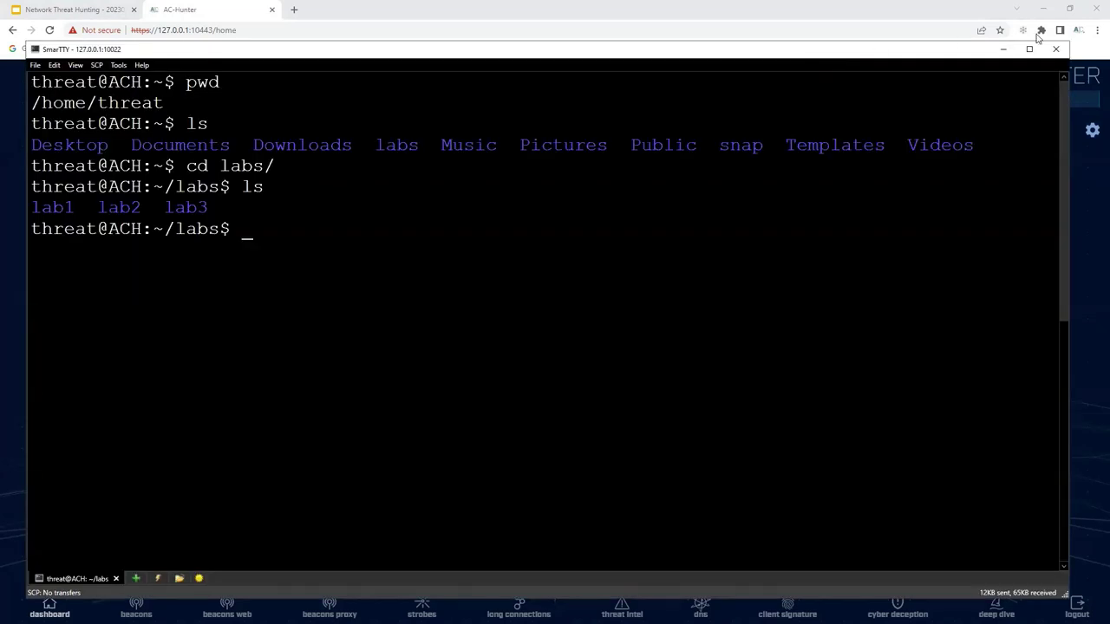
pyautogui.click(1032, 47)
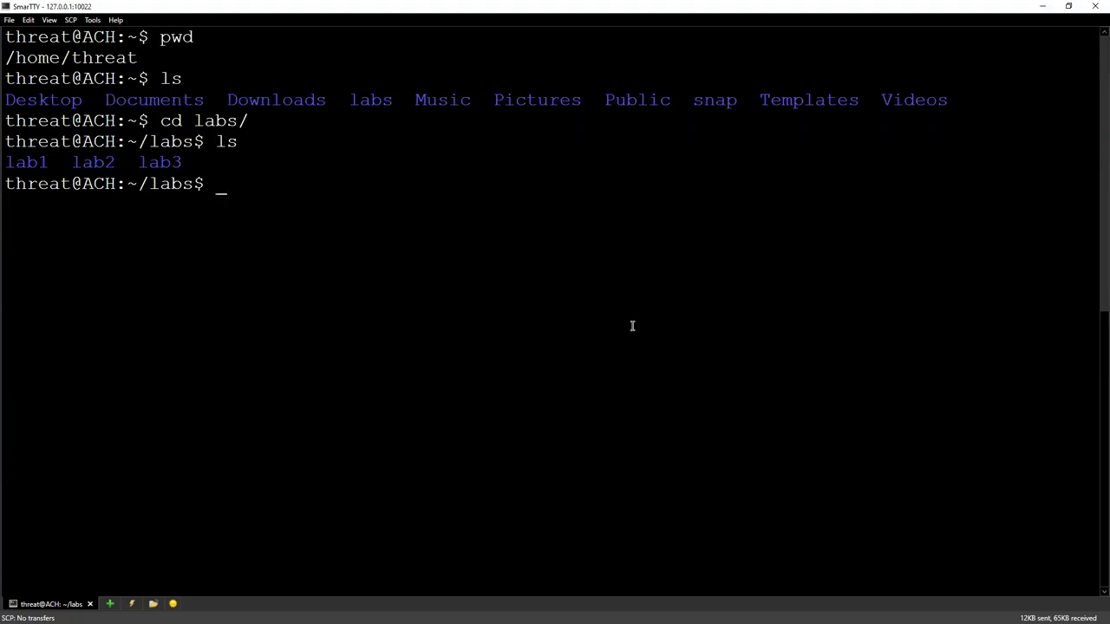
pyautogui.write('rita -h')
pyautogui.press('Return')
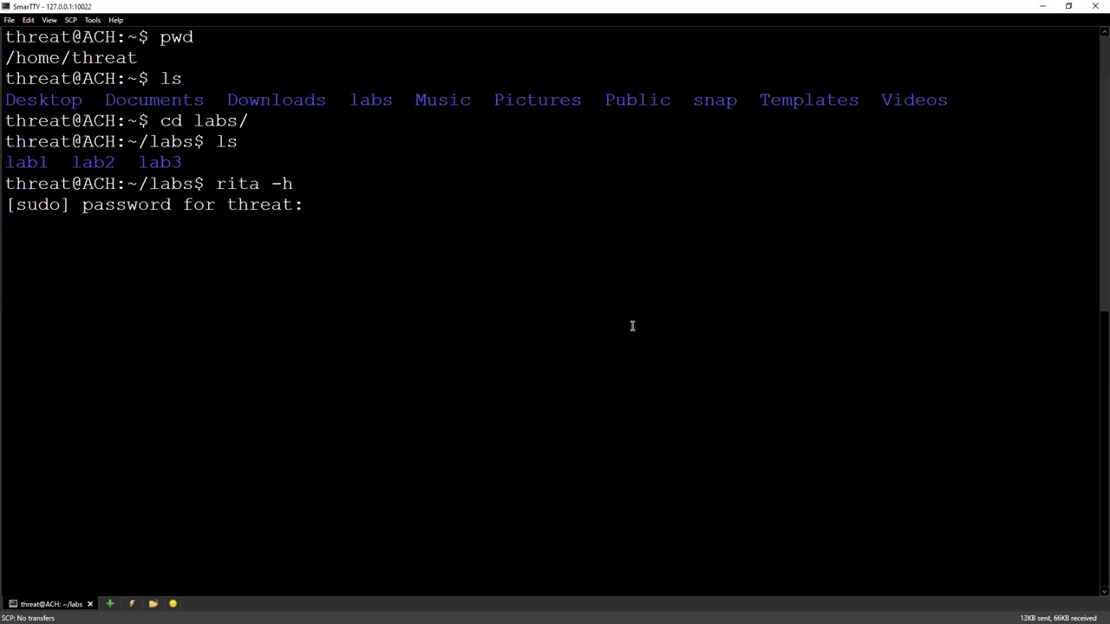
pyautogui.press('Return')
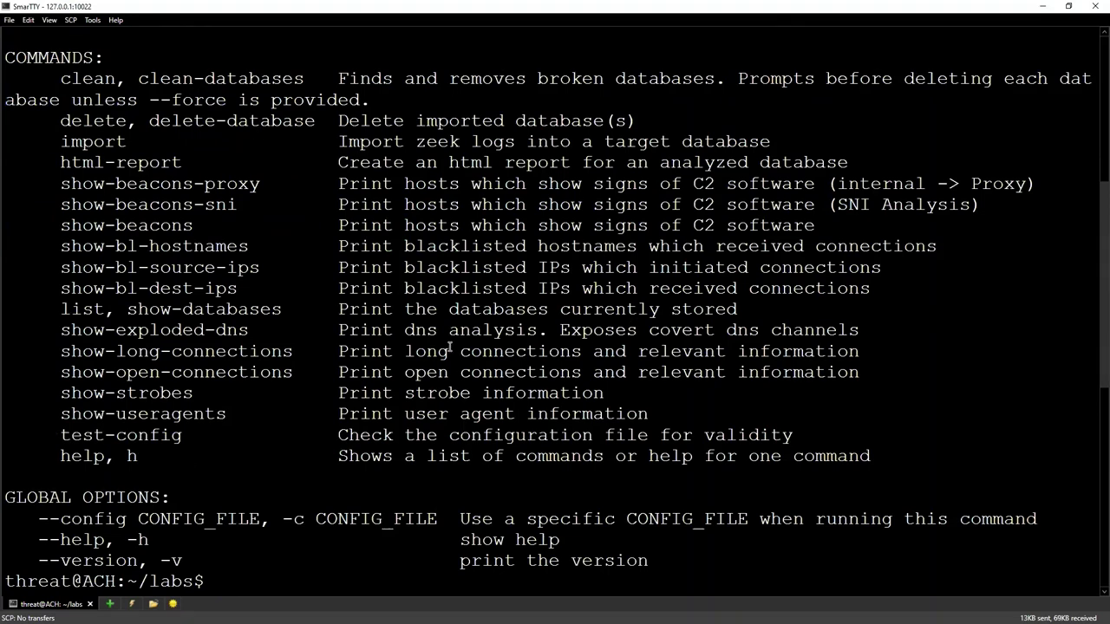
pyautogui.write('rita list')
pyautogui.press('Return')
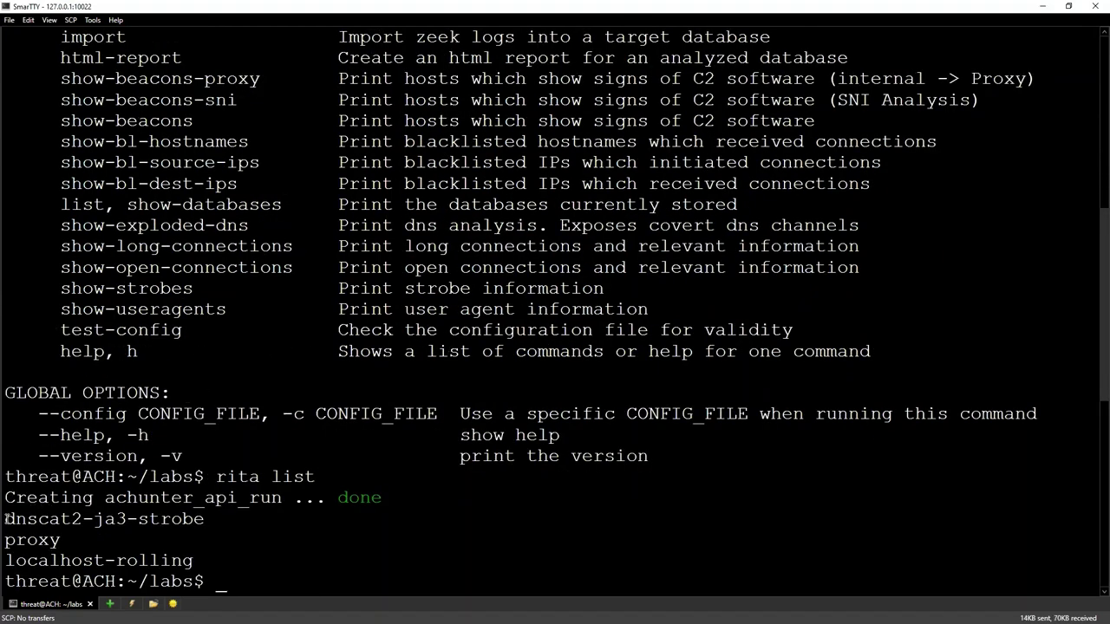
# Step: Highlight the listed databases dnscat2-ja3-strobe, proxy and localhost-rolling, then clear the selection
pyautogui.moveTo(7, 518); pyautogui.dragTo(194, 562)
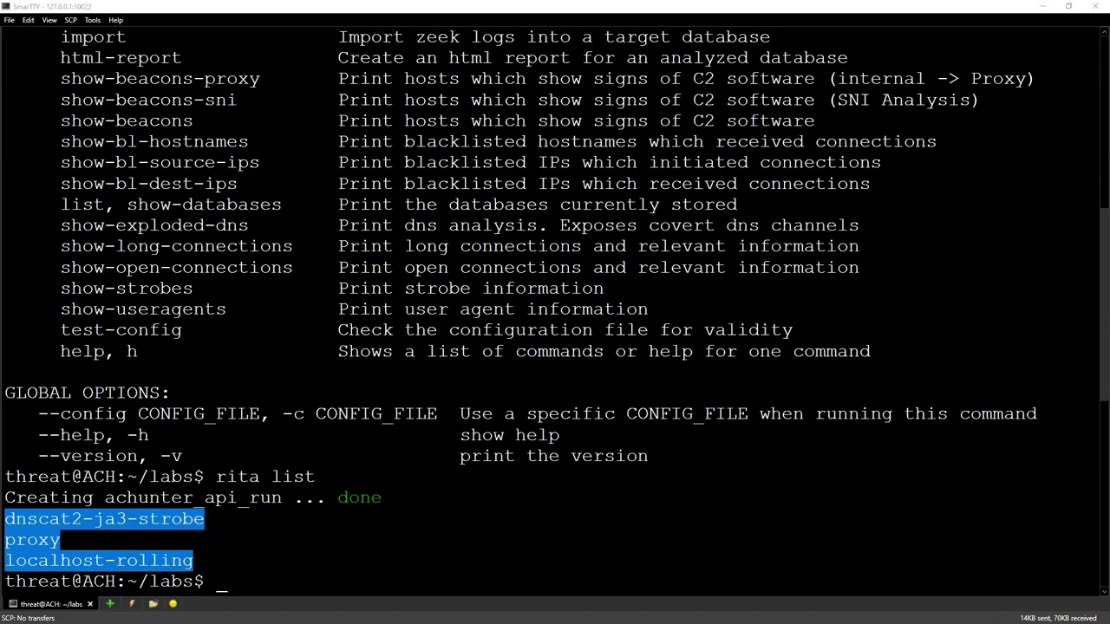
pyautogui.click(448, 540)
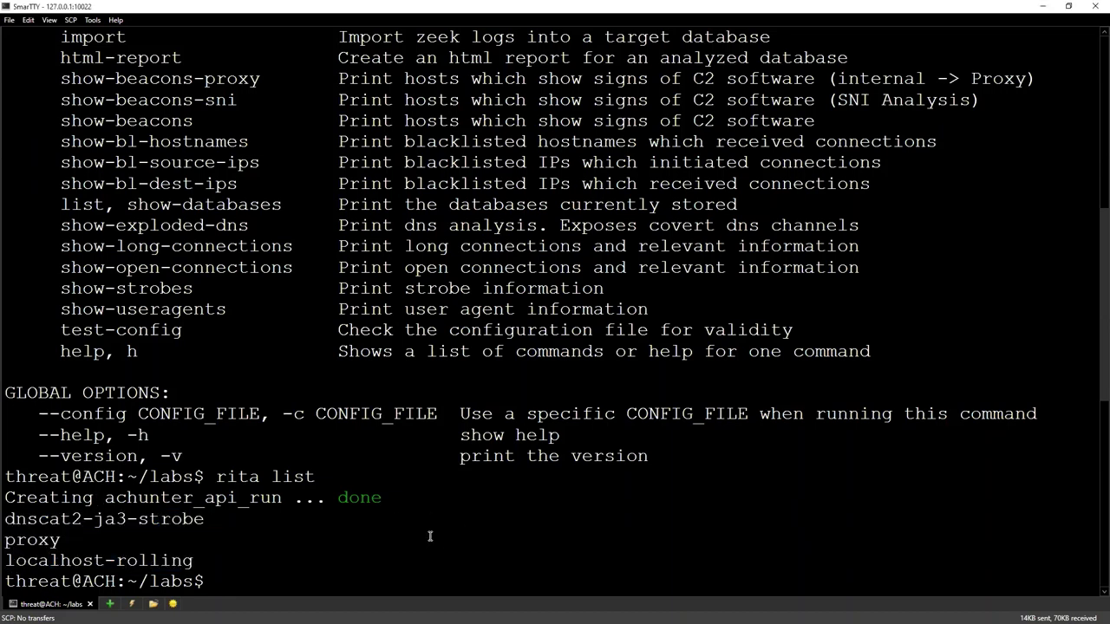
# Step: Print the working directory, switch to the home directory with cd ~, and confirm it with pwd
pyautogui.write('pwd')
pyautogui.press('Return')
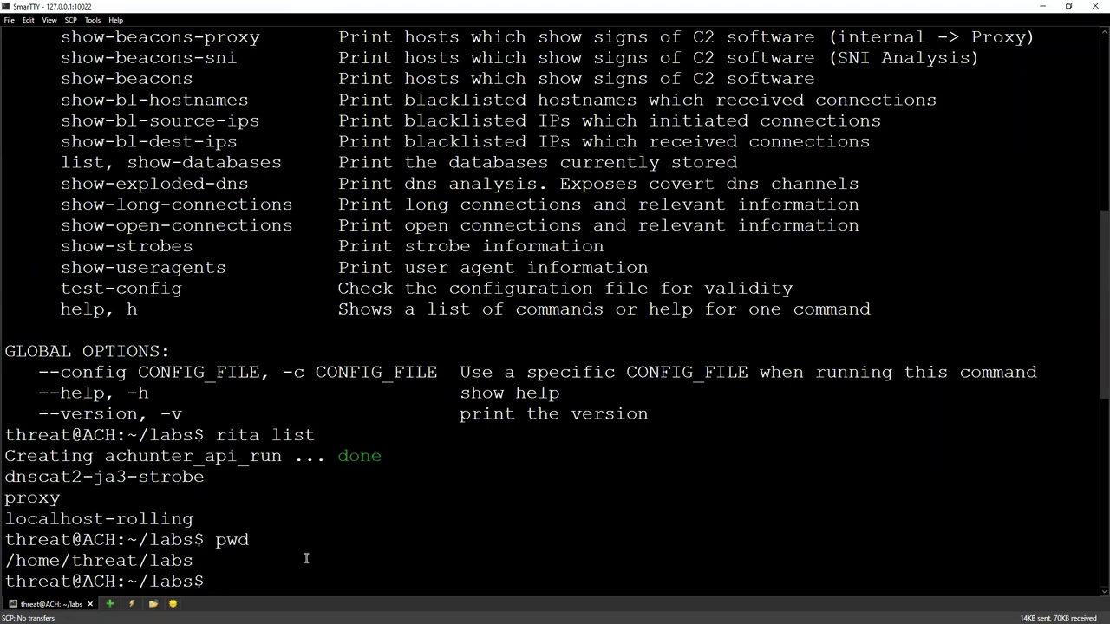
pyautogui.write('cd ~')
pyautogui.press('Return')
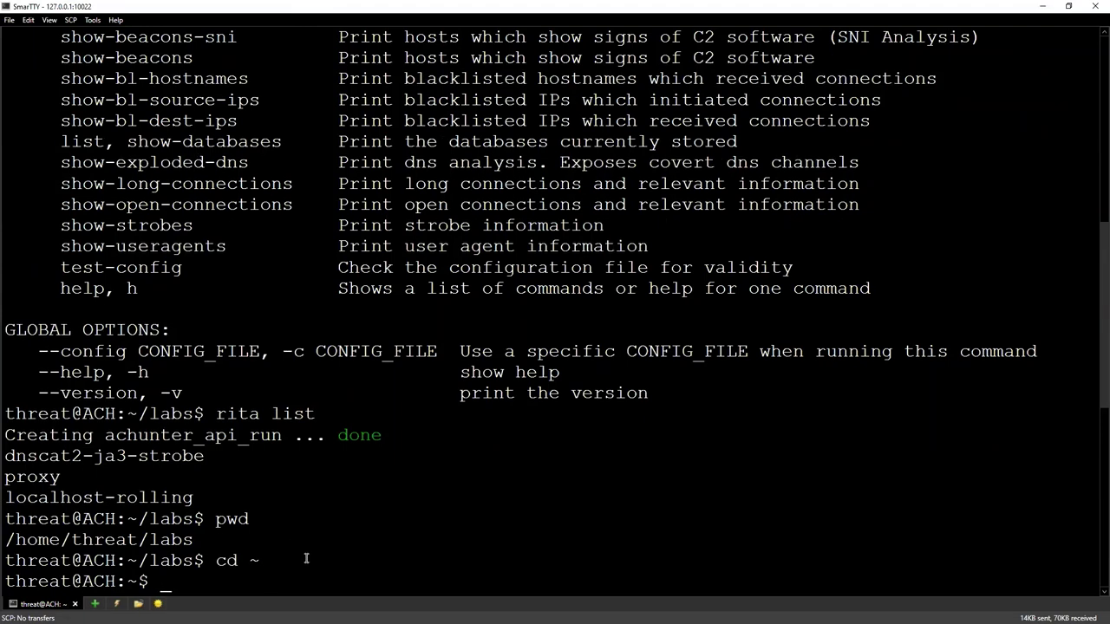
pyautogui.write('pwd')
pyautogui.press('Return')
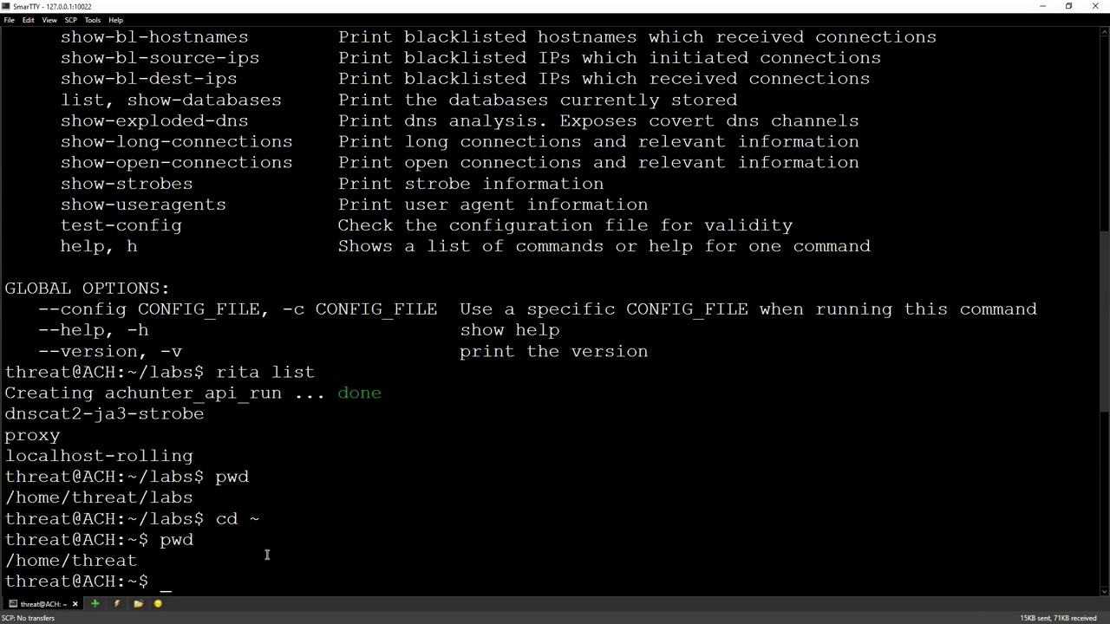
# Step: Change into labs/lab1 and confirm the path /home/threat/labs/lab1 with pwd
pyautogui.write('cd lab')
pyautogui.press('Tab')
pyautogui.write('lab1')
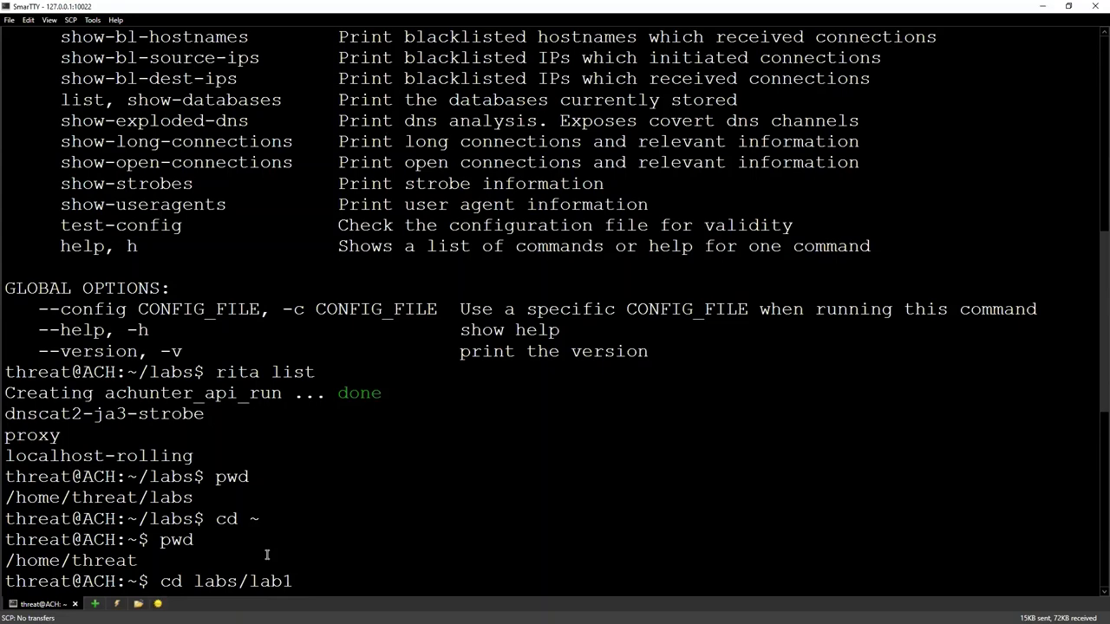
pyautogui.press('Return')
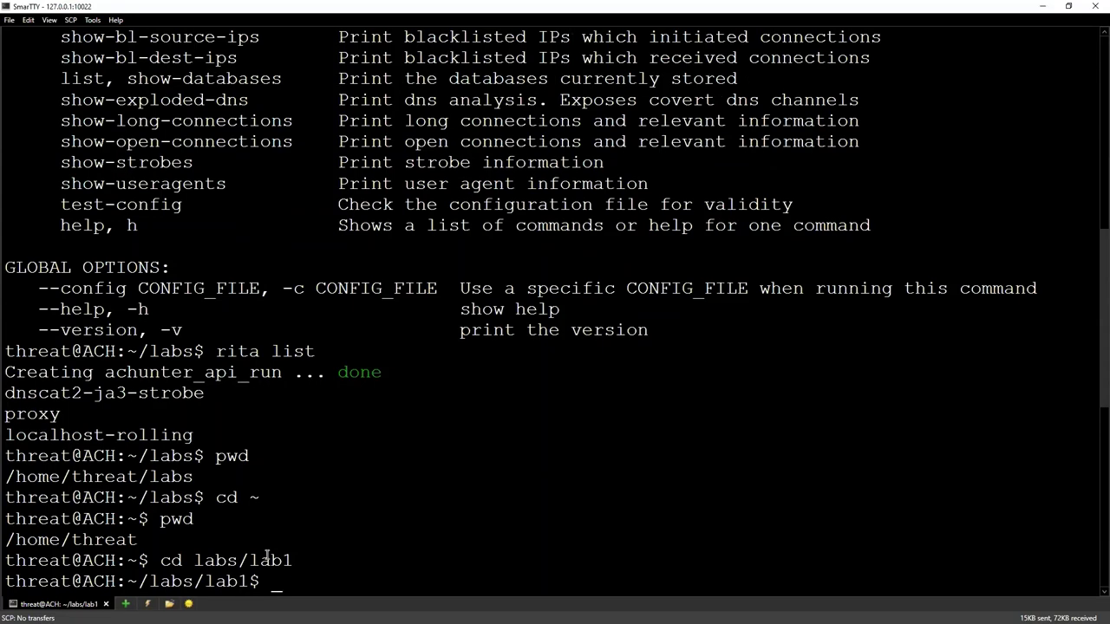
pyautogui.write('pwd')
pyautogui.press('Return')
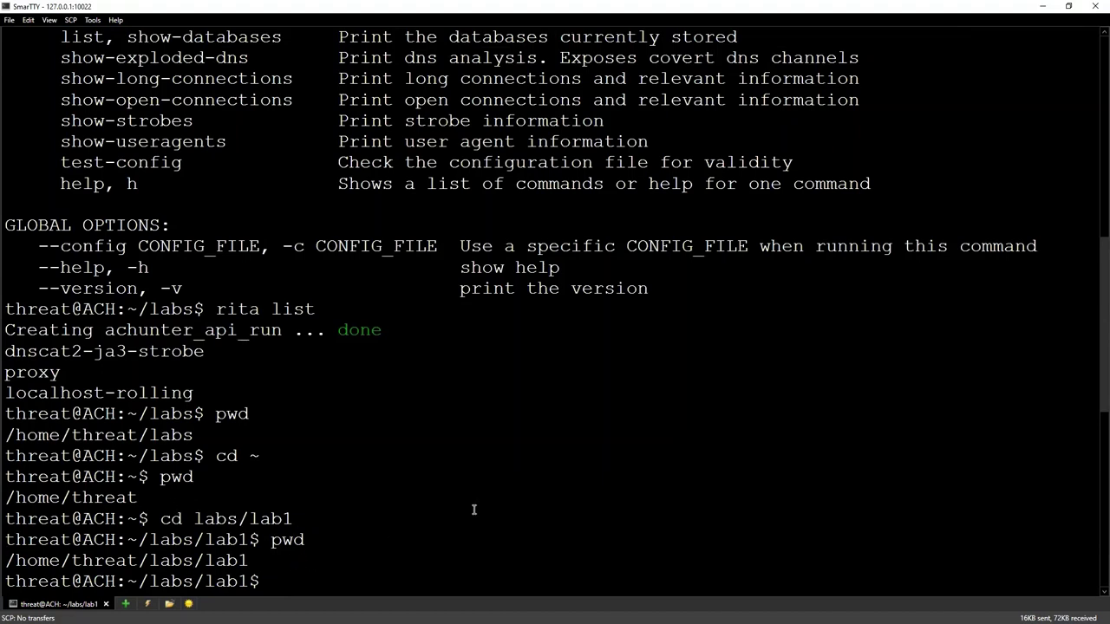
# Step: List lab1's files and point out the .log extensions of capture_loss.log, dhcp.log and http.log
pyautogui.write('ls')
pyautogui.press('Return')
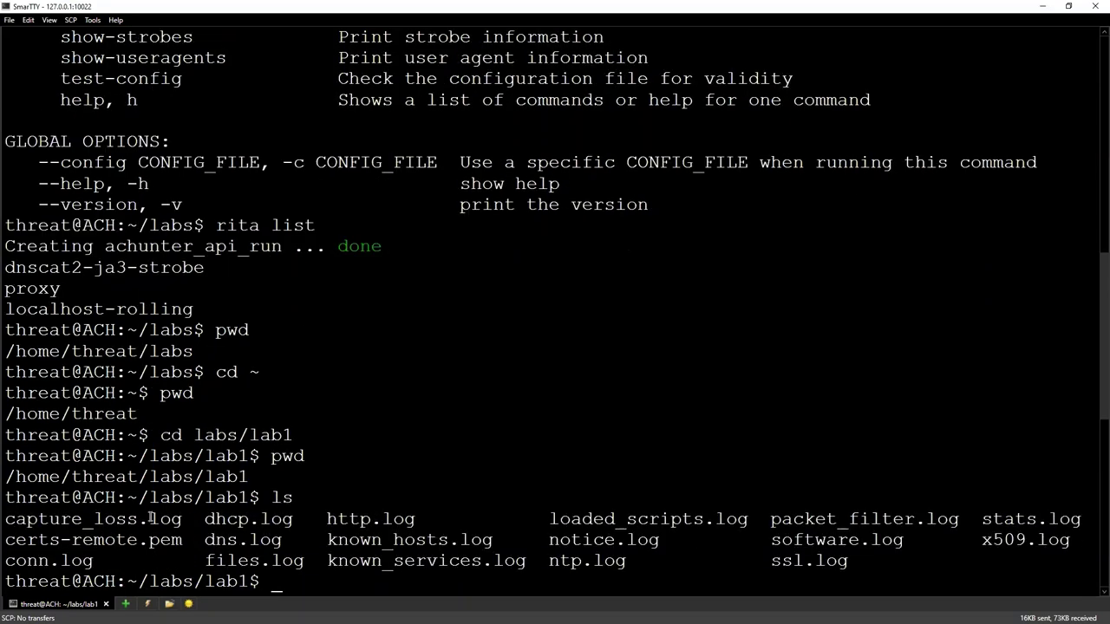
pyautogui.moveTo(149, 518); pyautogui.dragTo(187, 517)
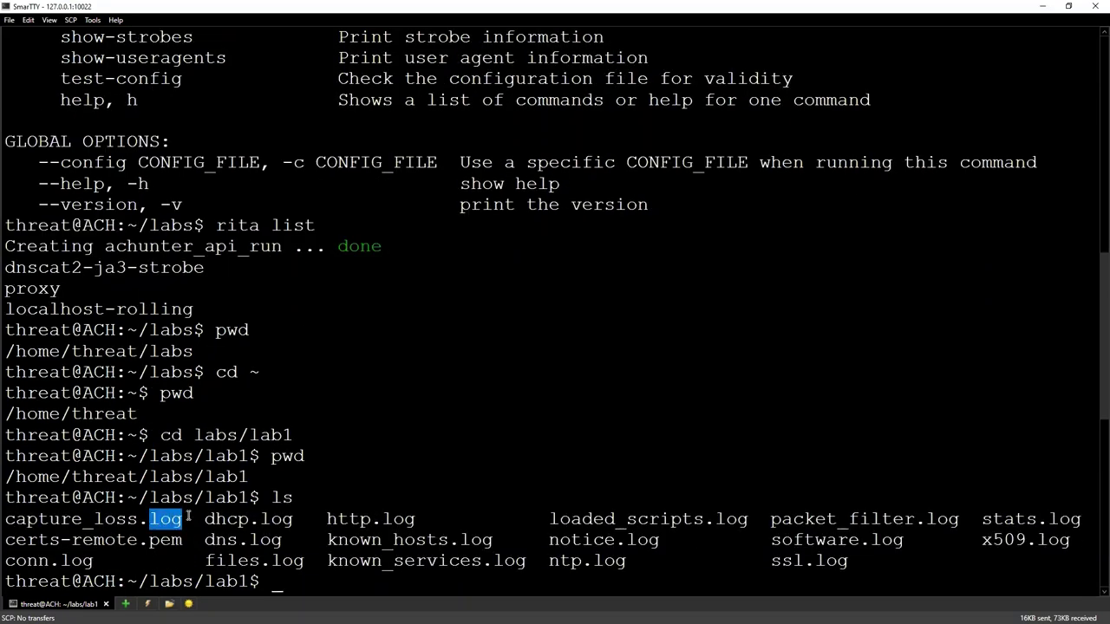
pyautogui.moveTo(260, 519); pyautogui.dragTo(295, 518)
pyautogui.moveTo(418, 518); pyautogui.dragTo(381, 519)
pyautogui.click(287, 509)
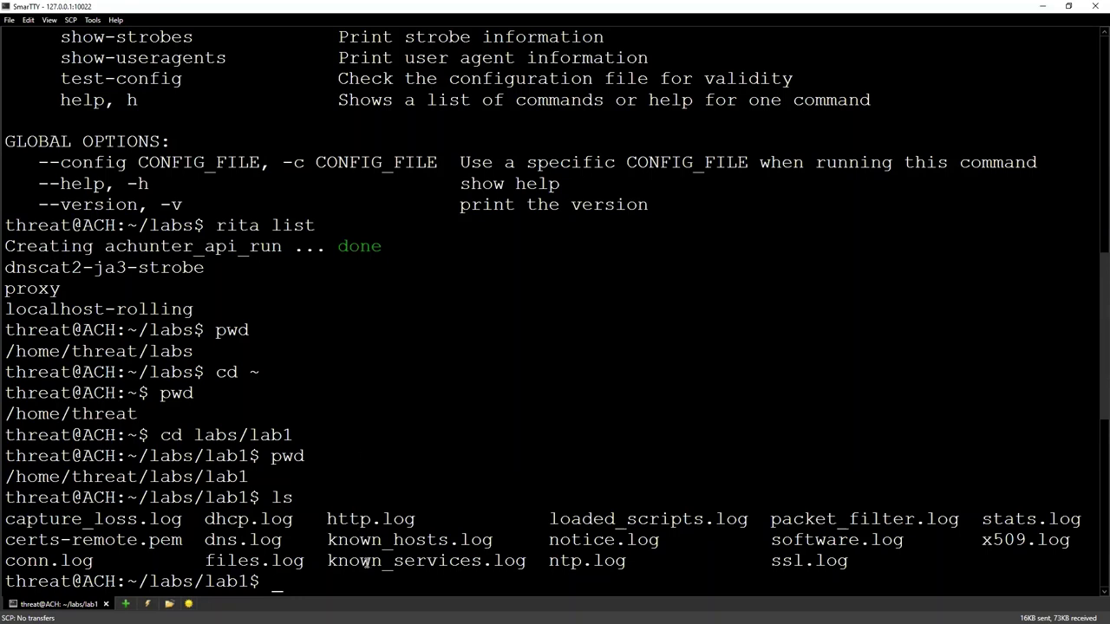
# Step: Type the command rita import *.log lab1 at the lab1 prompt
pyautogui.write('rita')
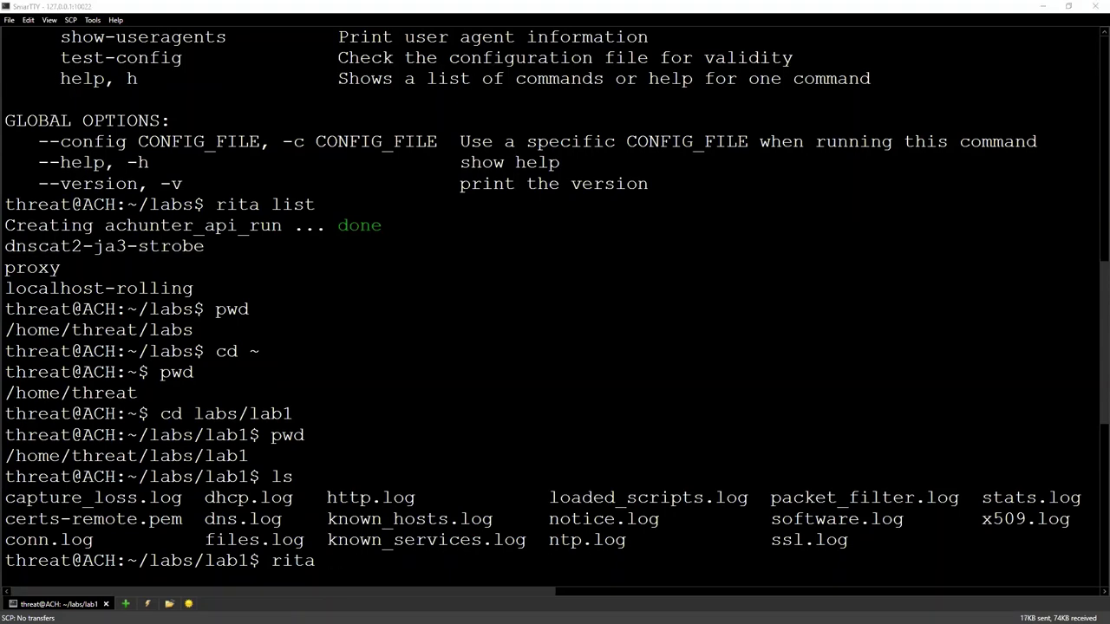
pyautogui.scroll(1, 463, 483)
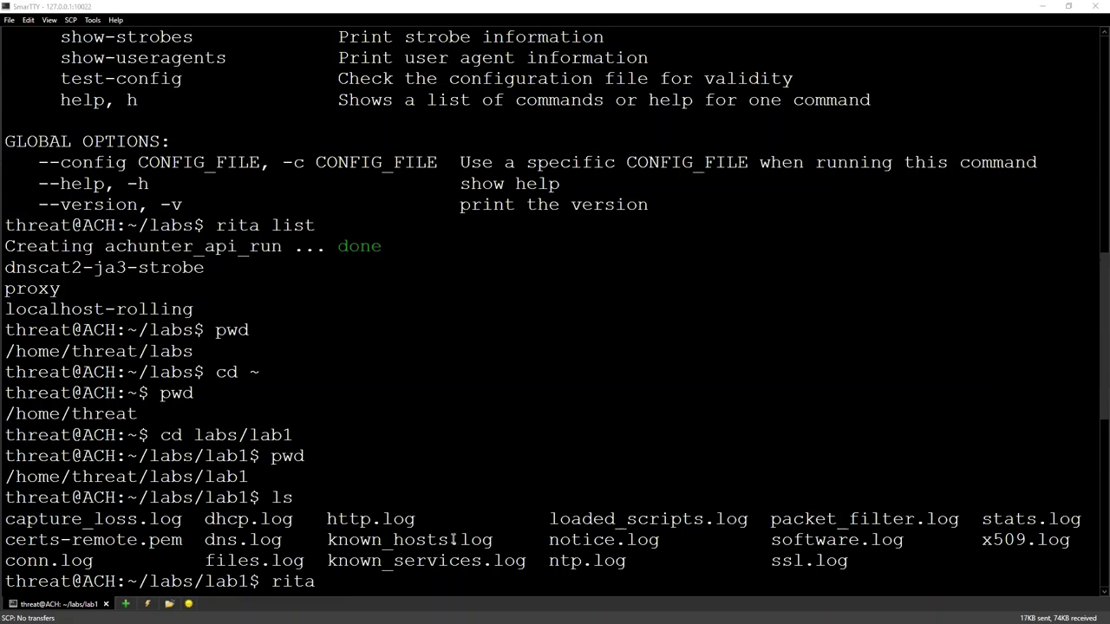
pyautogui.scroll(-1, 420, 544)
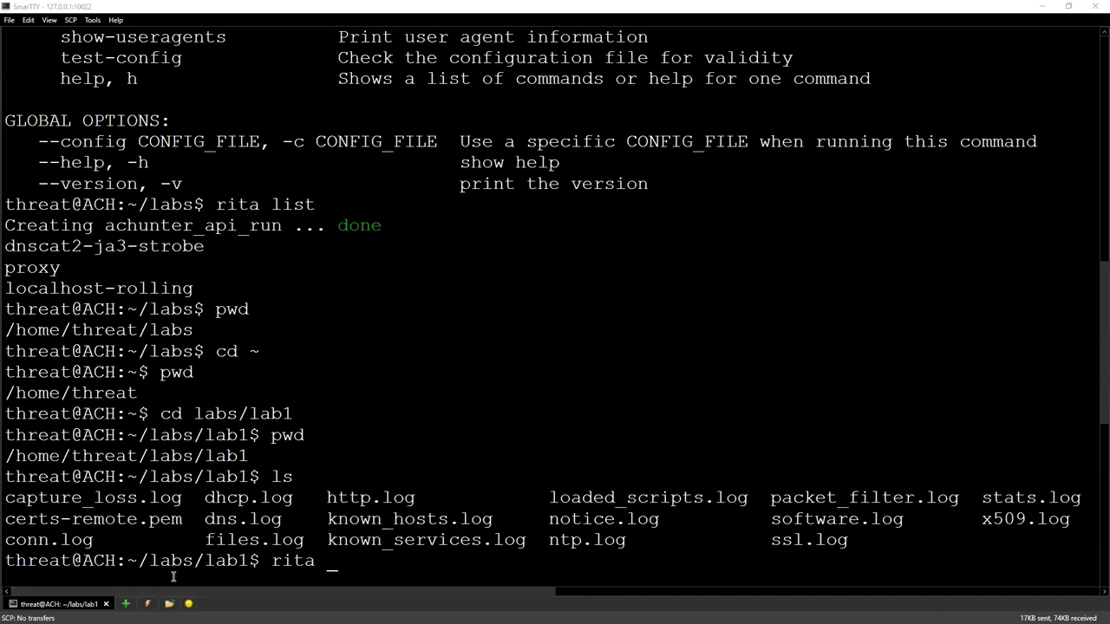
pyautogui.scroll(1, 373, 537)
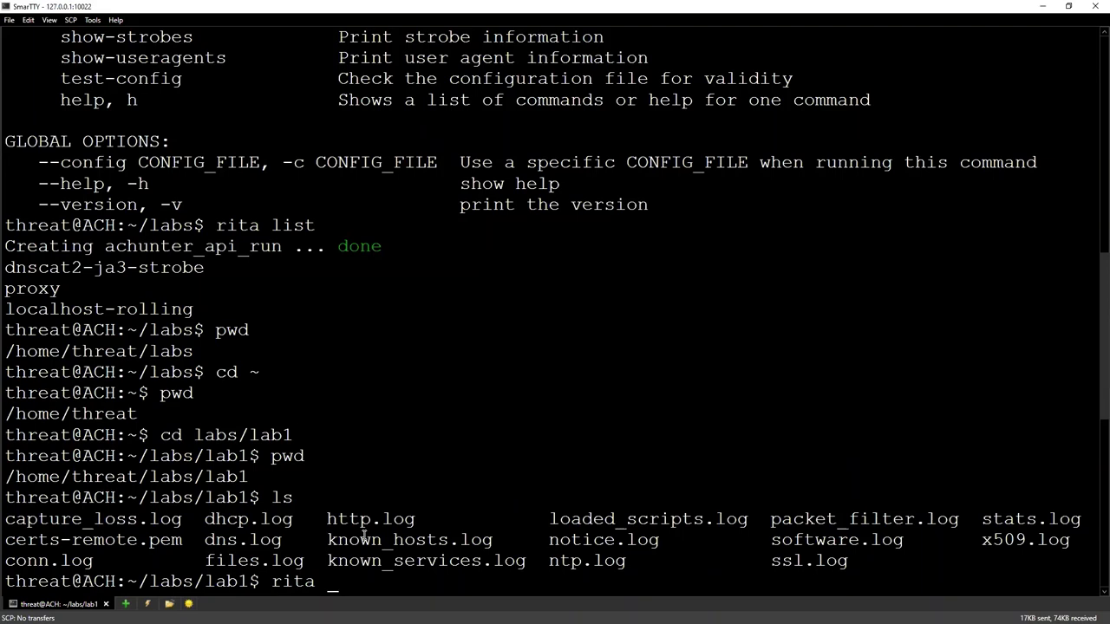
pyautogui.write('import')
pyautogui.write('*.log')
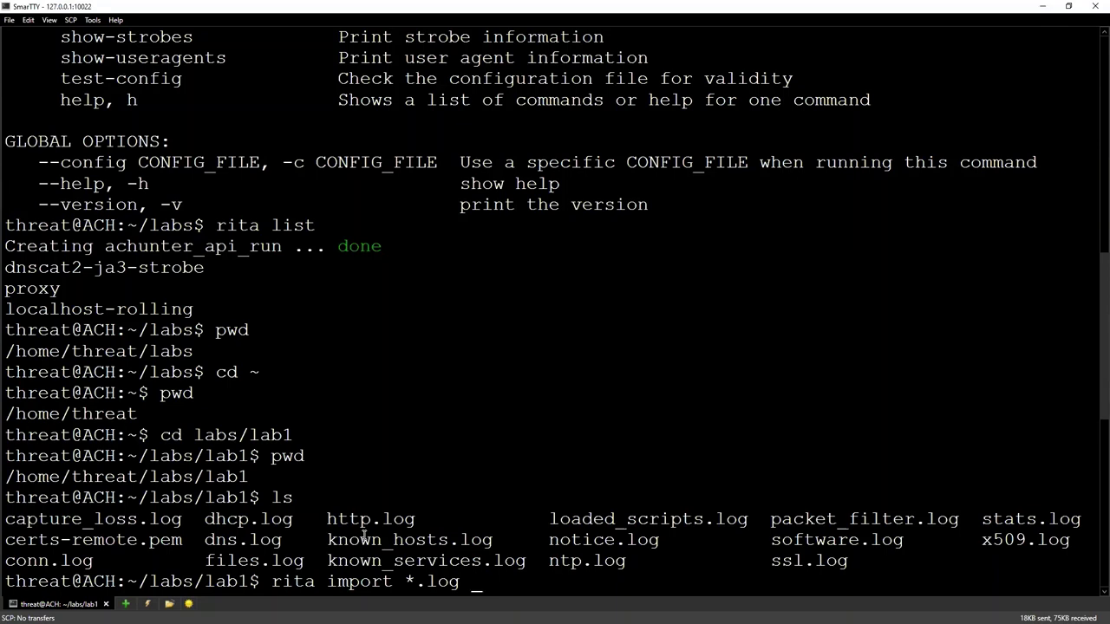
pyautogui.write('lab1')
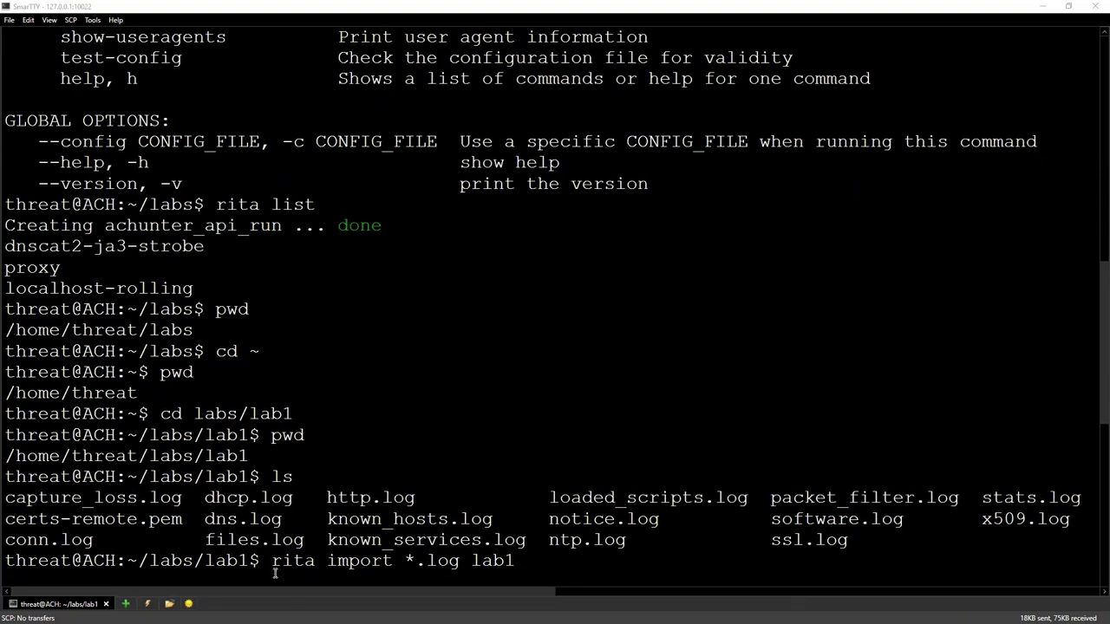
# Step: Select the rita import *.log lab1 command and copy it for reuse
pyautogui.moveTo(272, 579); pyautogui.dragTo(518, 576)
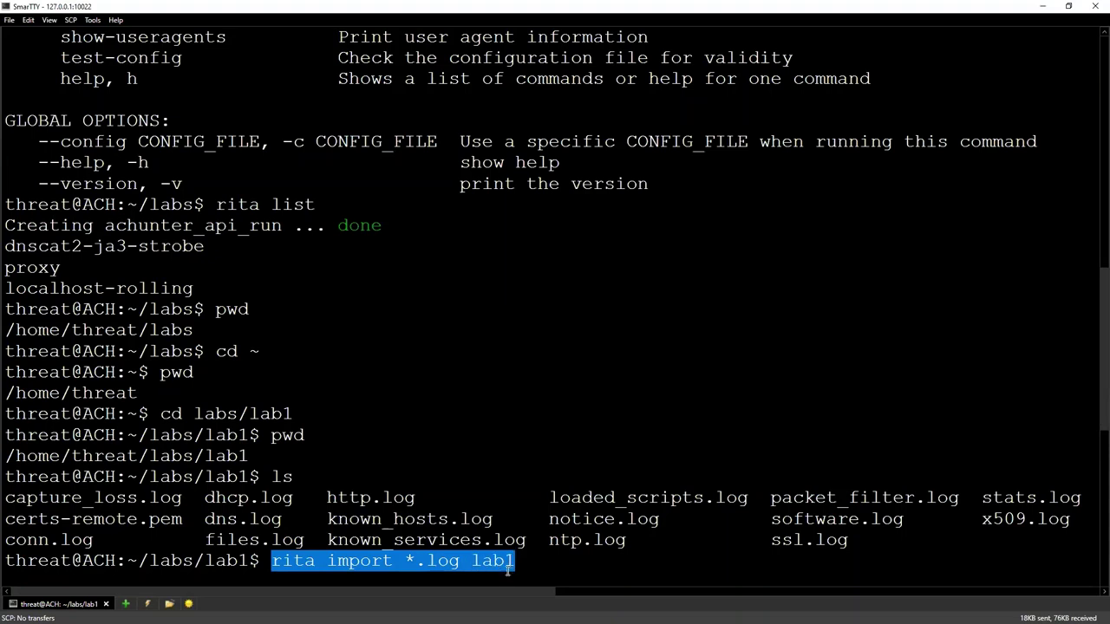
pyautogui.rightClick(497, 561)
pyautogui.click(506, 572)
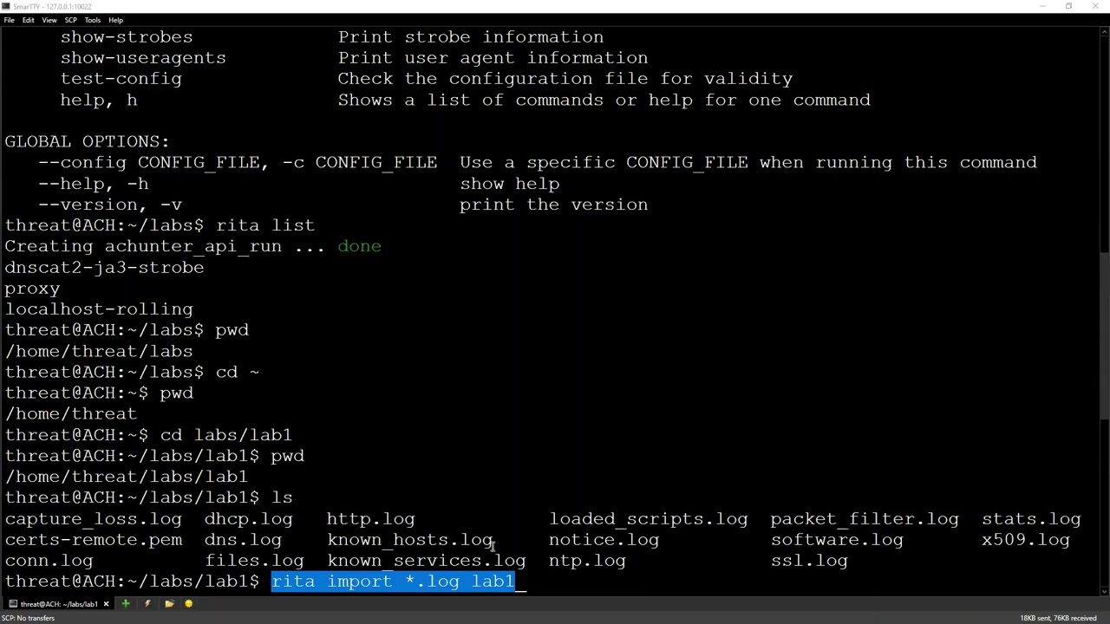
pyautogui.click(632, 583)
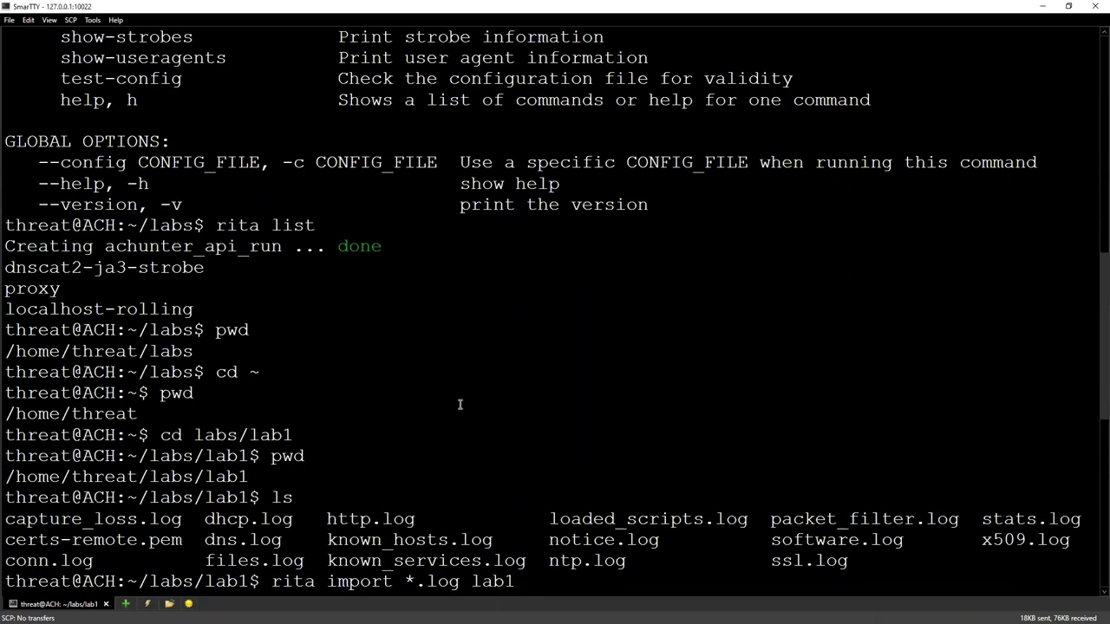
# Step: Run the lab1 import and highlight the Host Analysis 111 and Unique Connection Analysis 110 counts
pyautogui.press('Return')
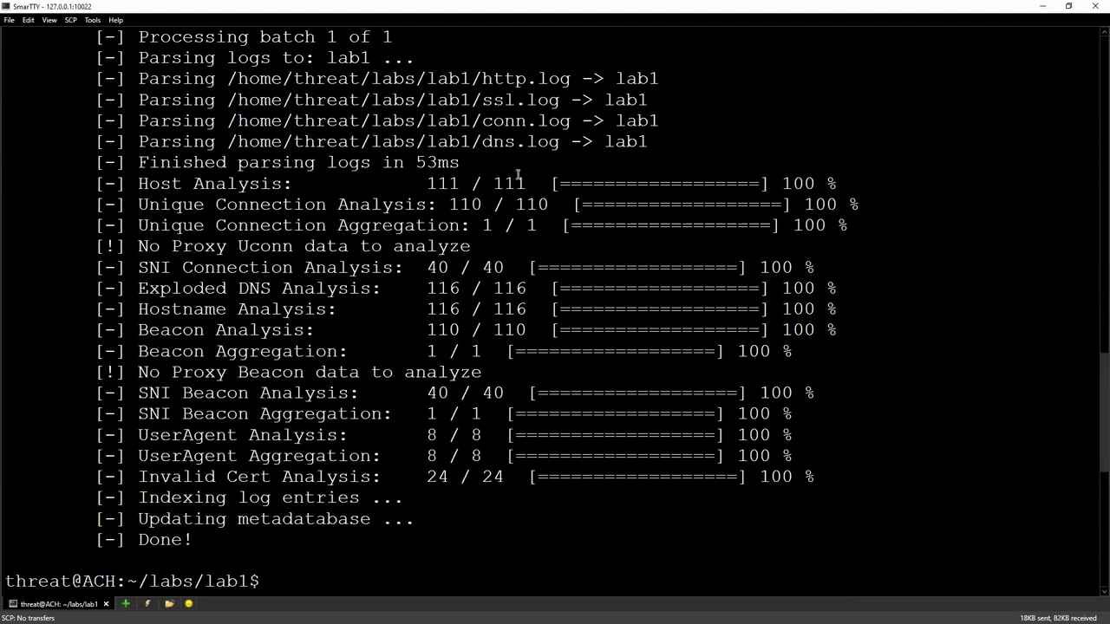
pyautogui.moveTo(427, 184); pyautogui.dragTo(473, 185)
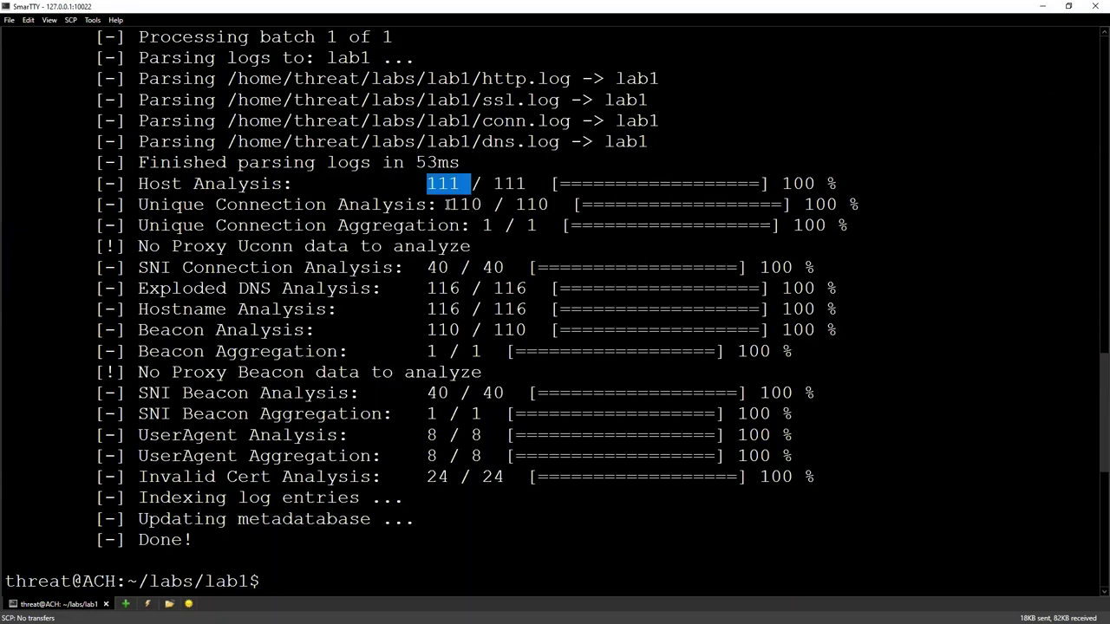
pyautogui.moveTo(448, 204); pyautogui.dragTo(491, 205)
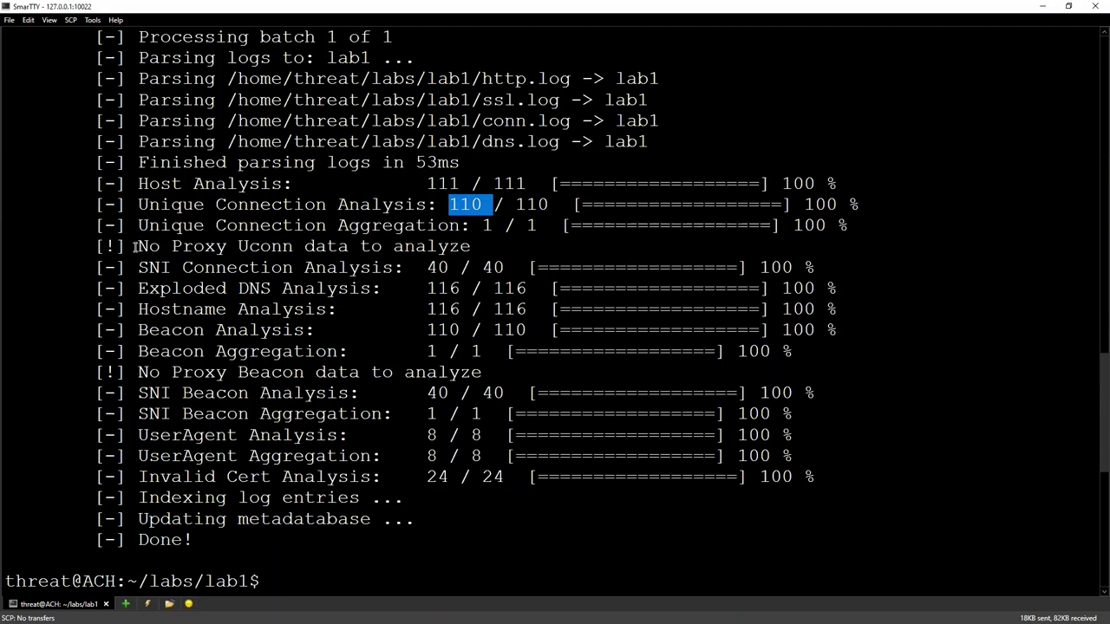
pyautogui.click(263, 249)
# Step: Highlight the No Proxy Uconn data message, then restore down the SmarTTY window
pyautogui.moveTo(137, 249); pyautogui.dragTo(479, 250)
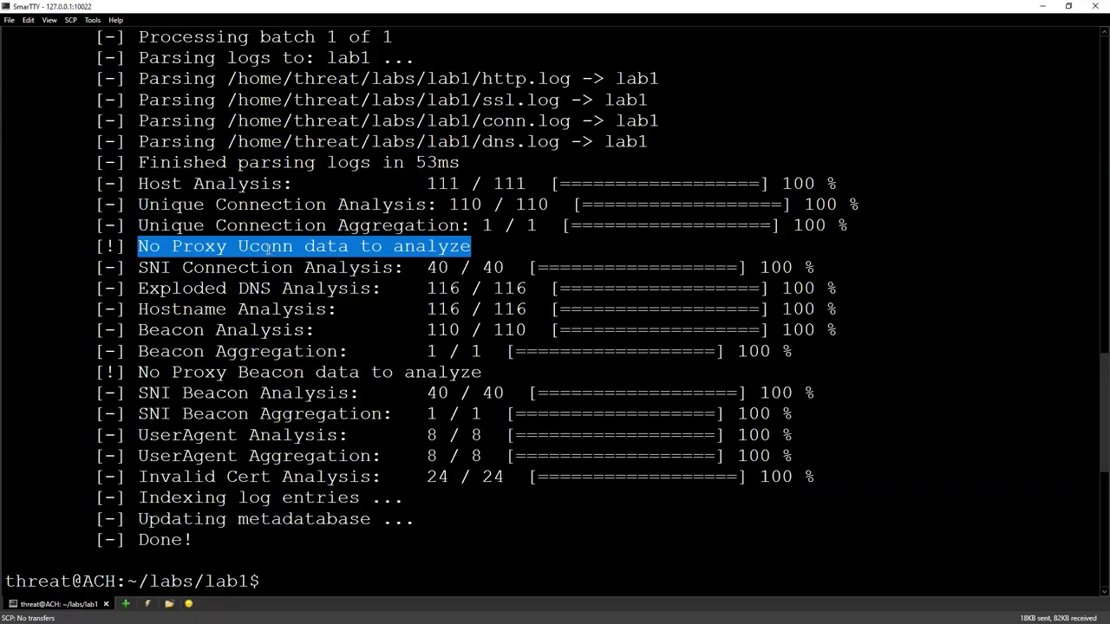
pyautogui.click(287, 272)
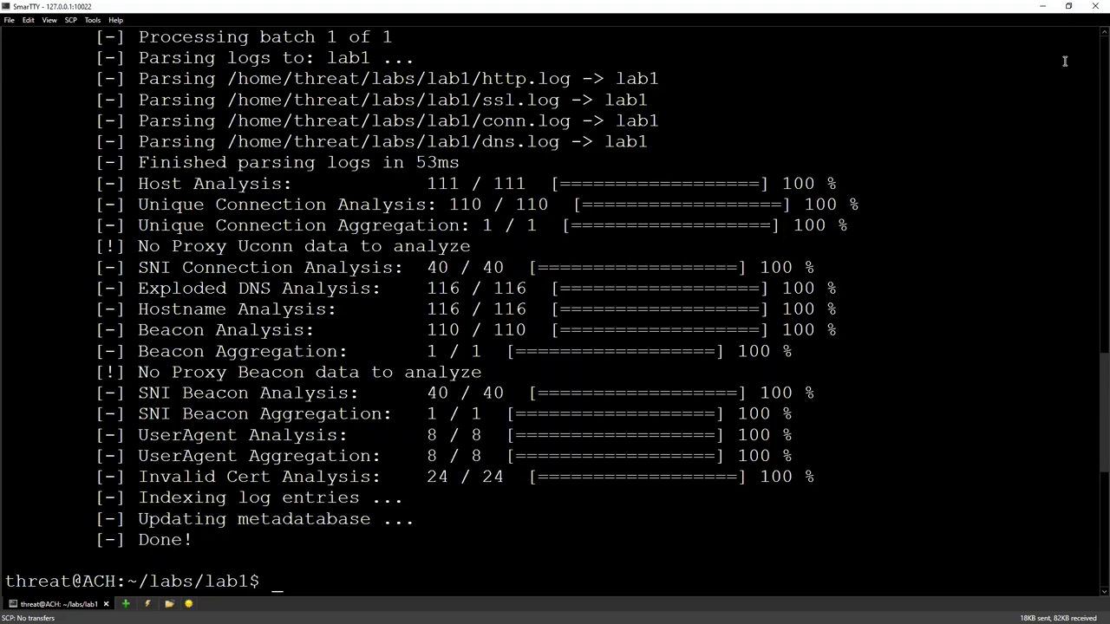
pyautogui.click(1068, 6)
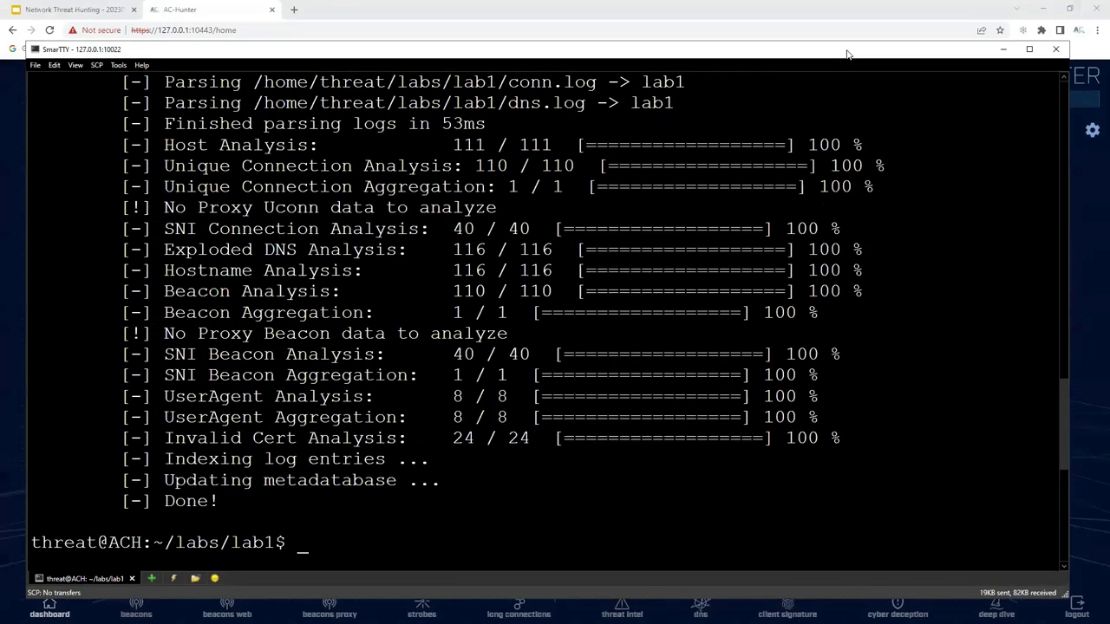
# Step: Minimize SmarTTY, select the lab1 database in AC-Hunter settings, and return to the terminal
pyautogui.click(1003, 49)
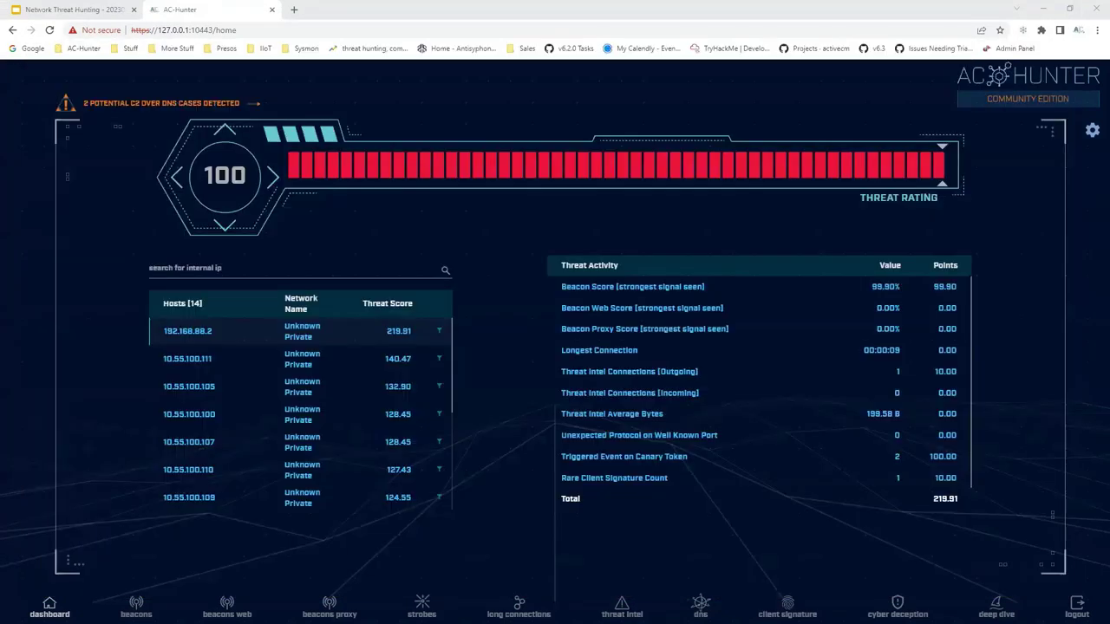
pyautogui.click(1090, 134)
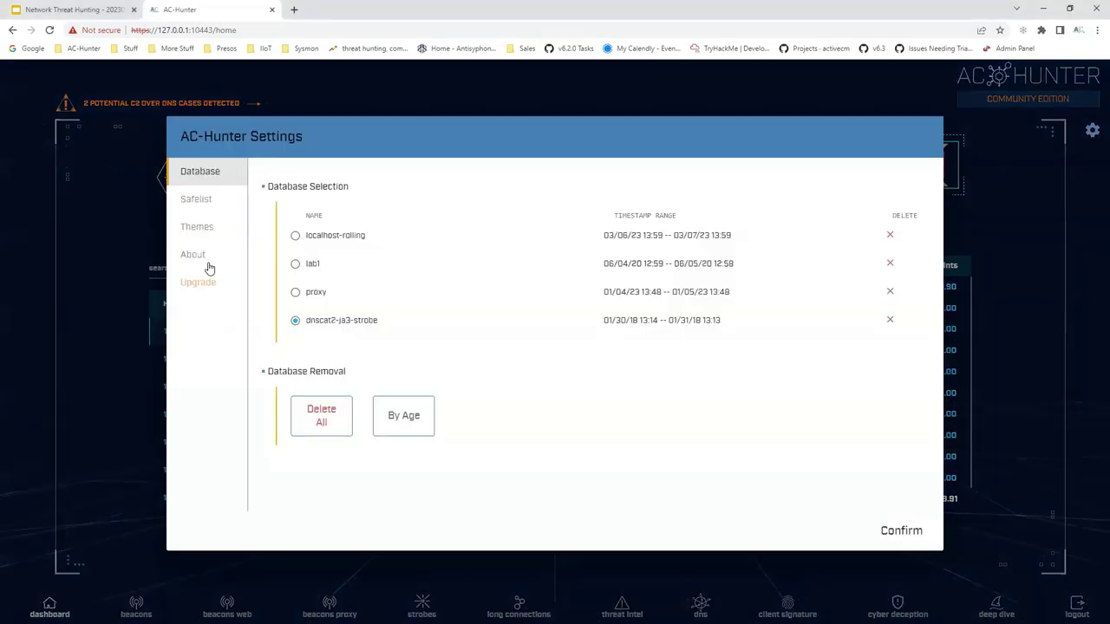
pyautogui.click(294, 263)
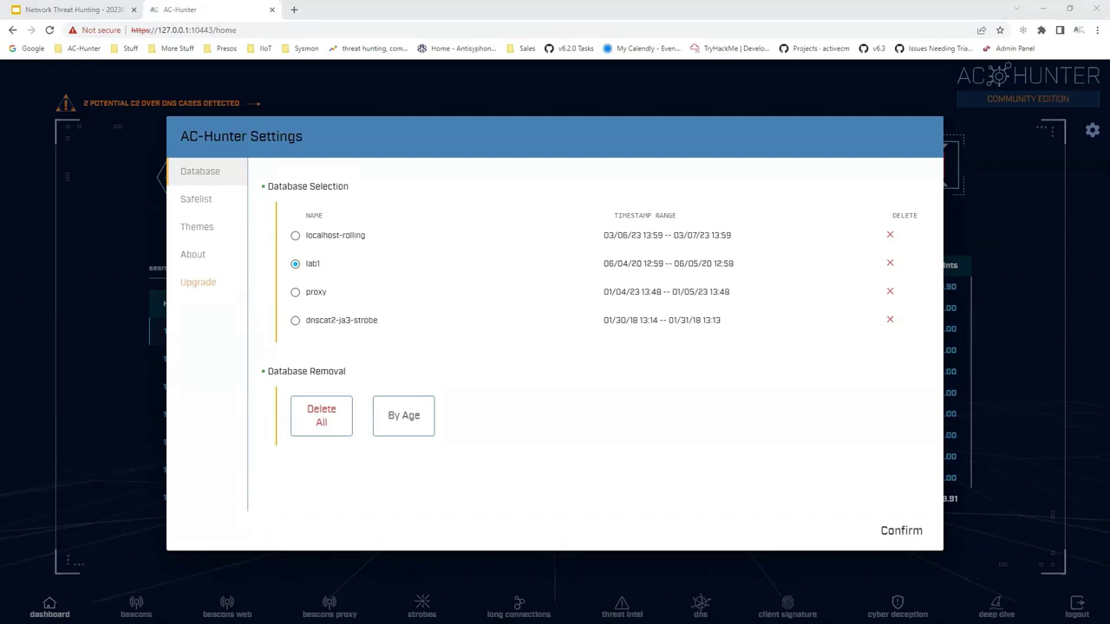
pyautogui.hotkey('alt', 'Tab')
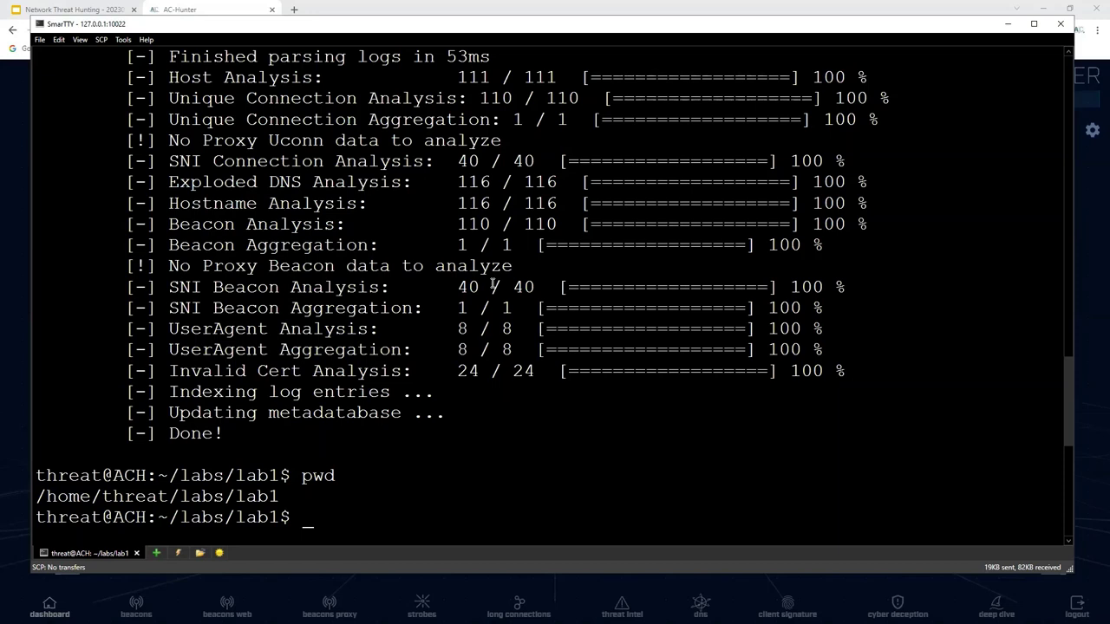
# Step: Return home with cd ~, then change into /home/threat/labs/lab1 using the pasted cd command
pyautogui.write('cd ~')
pyautogui.press('Return')
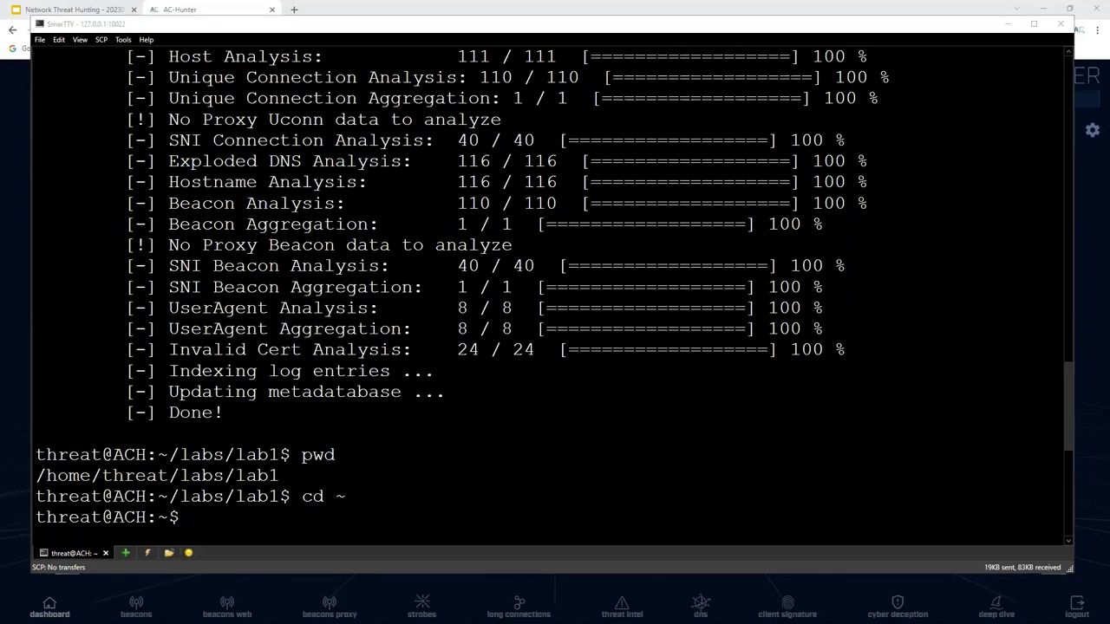
pyautogui.rightClick(468, 447)
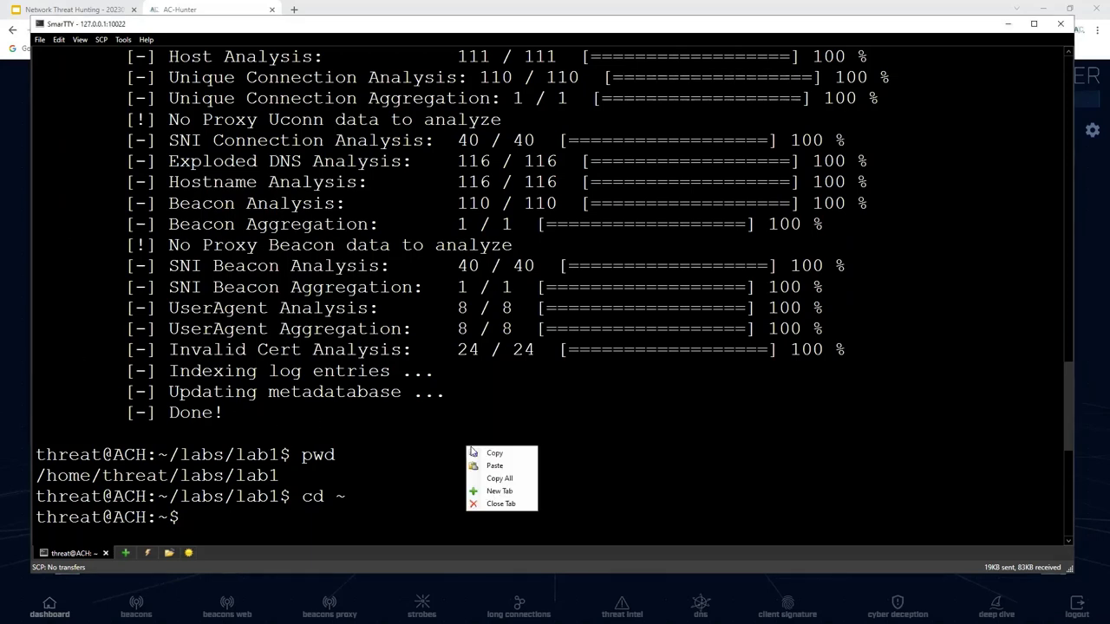
pyautogui.click(494, 466)
pyautogui.press('Return')
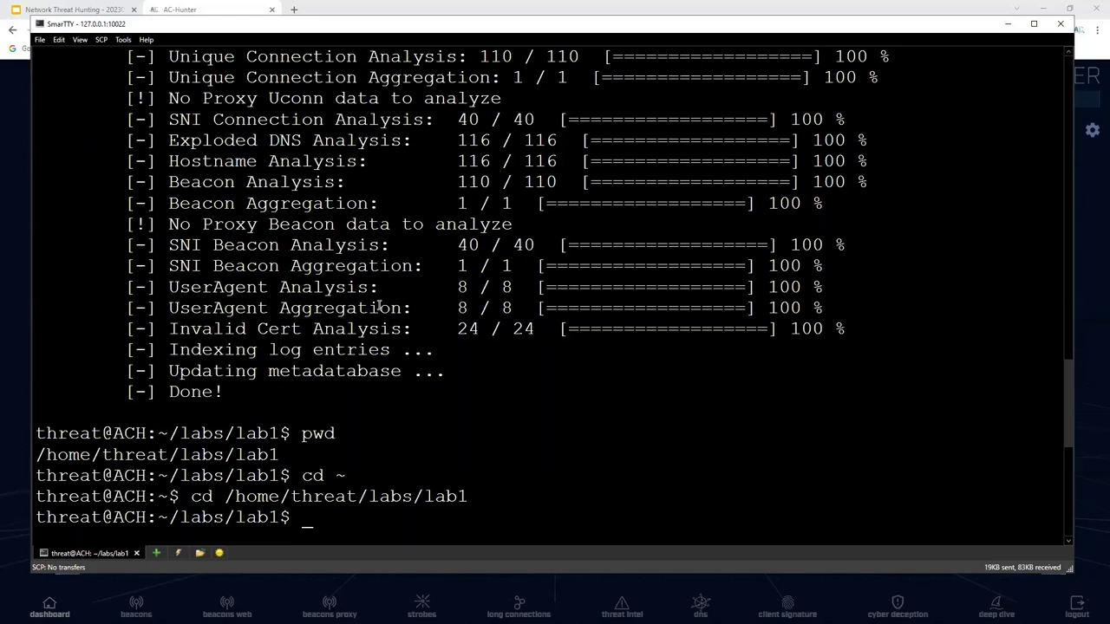
# Step: Recall the earlier rita import *.log lab1 command and copy it to the clipboard
pyautogui.press('Up')
pyautogui.press('Up')
pyautogui.press('Up')
pyautogui.press('Up')
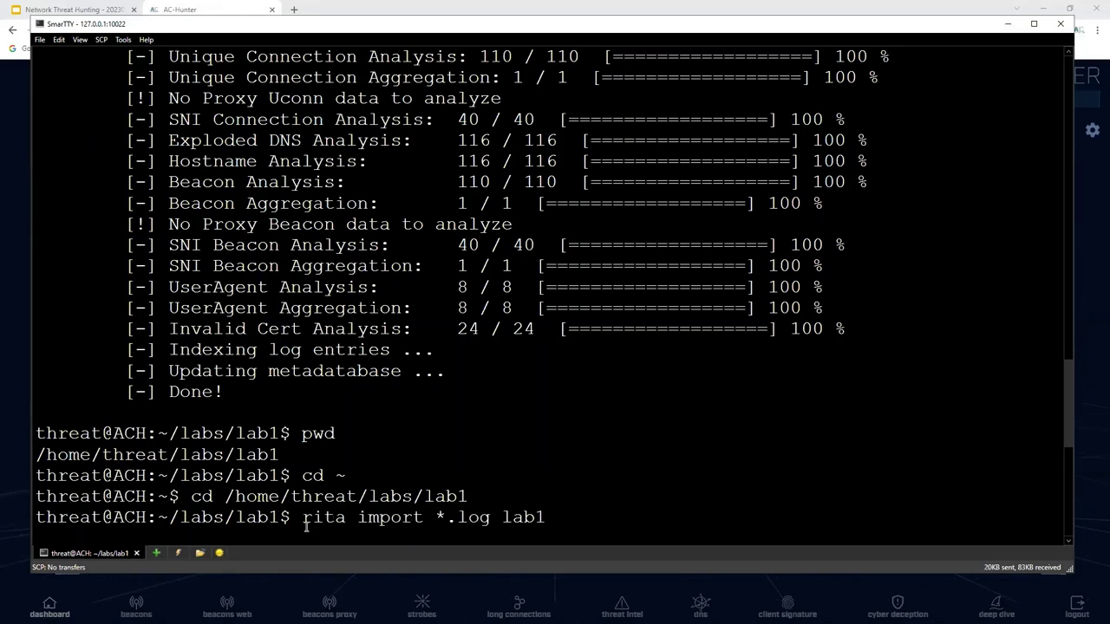
pyautogui.moveTo(302, 523); pyautogui.dragTo(544, 515)
pyautogui.rightClick(544, 515)
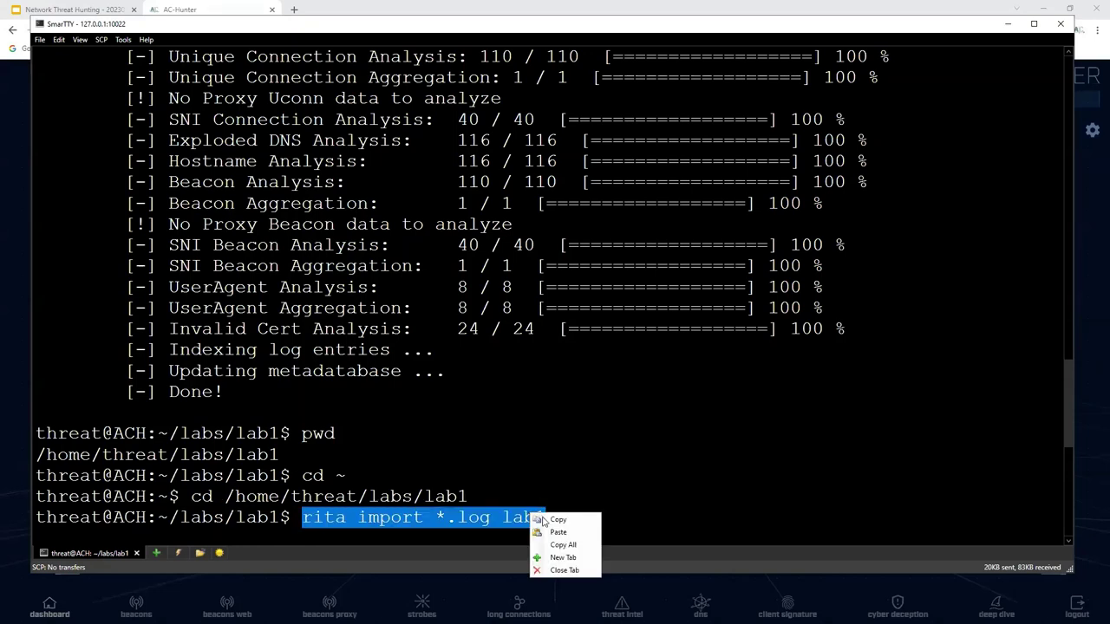
pyautogui.click(549, 520)
pyautogui.hotkey('alt', 'Tab')
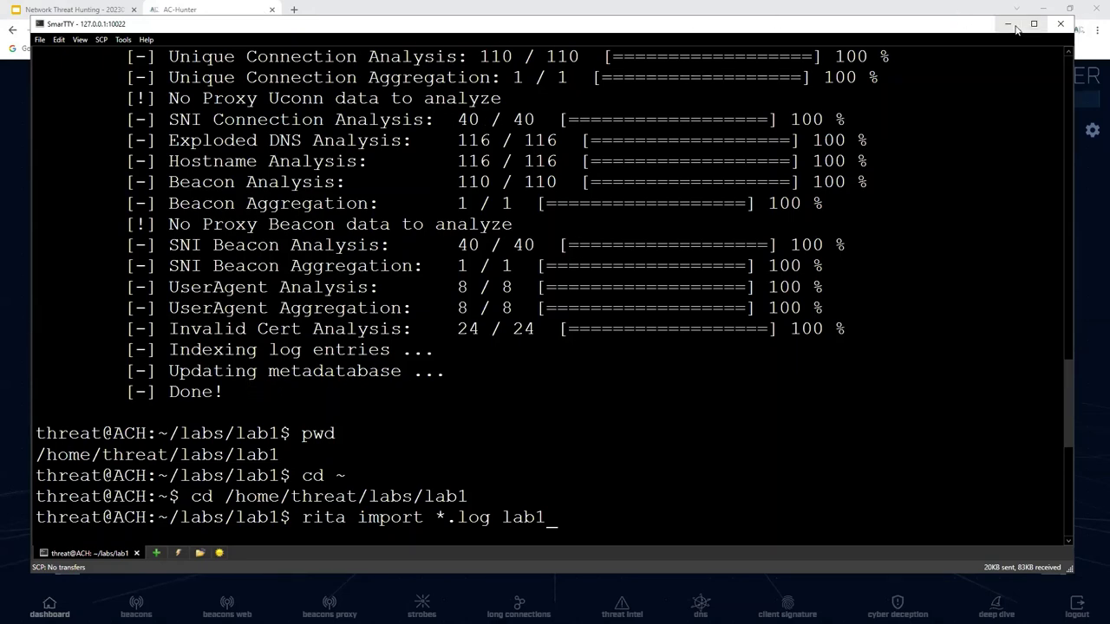
pyautogui.hotkey('alt', 'Tab')
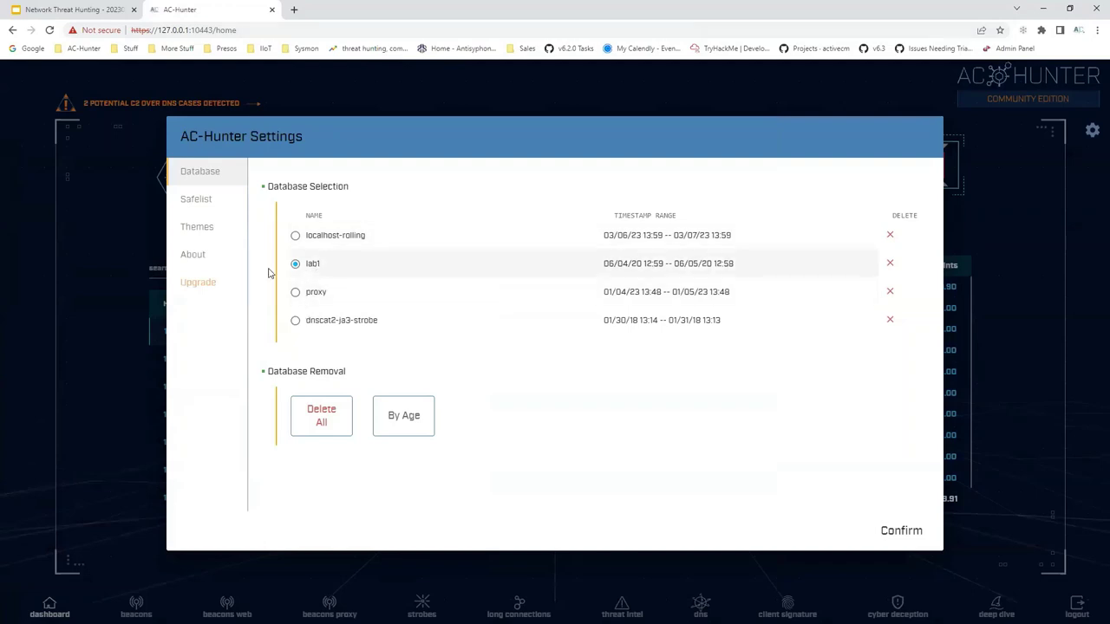
# Step: Confirm lab1 in Settings twice so the dashboard shows host 192.168.99.51 scoring 138.70
pyautogui.click(902, 531)
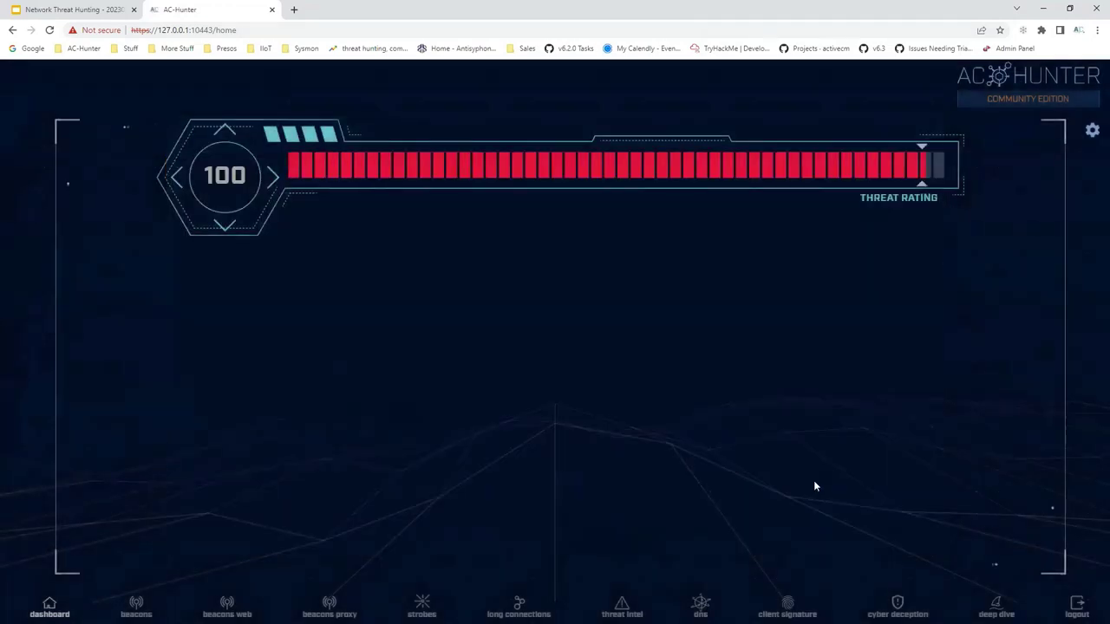
pyautogui.click(1092, 130)
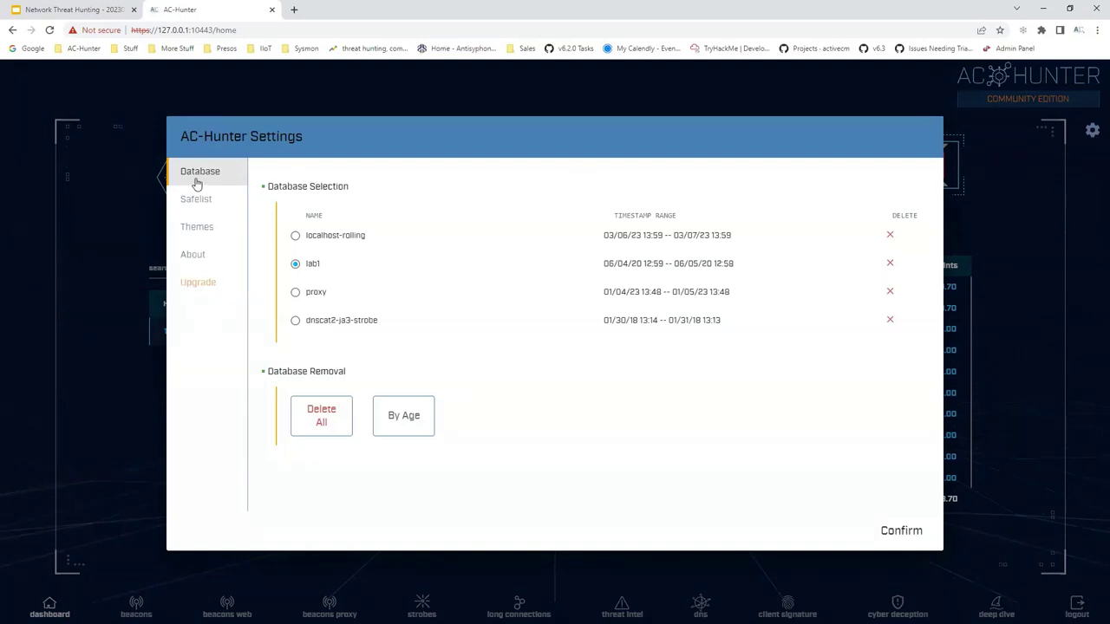
pyautogui.click(899, 533)
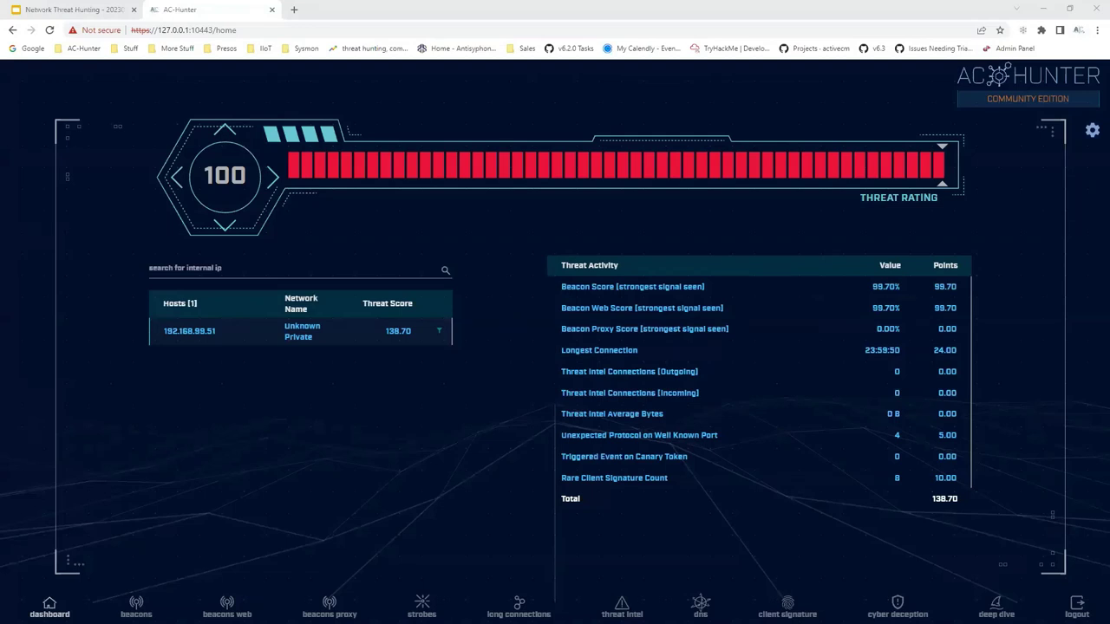
# Step: Start presenting the Network Threat Hunting deck as a slideshow from slide 108
pyautogui.click(108, 11)
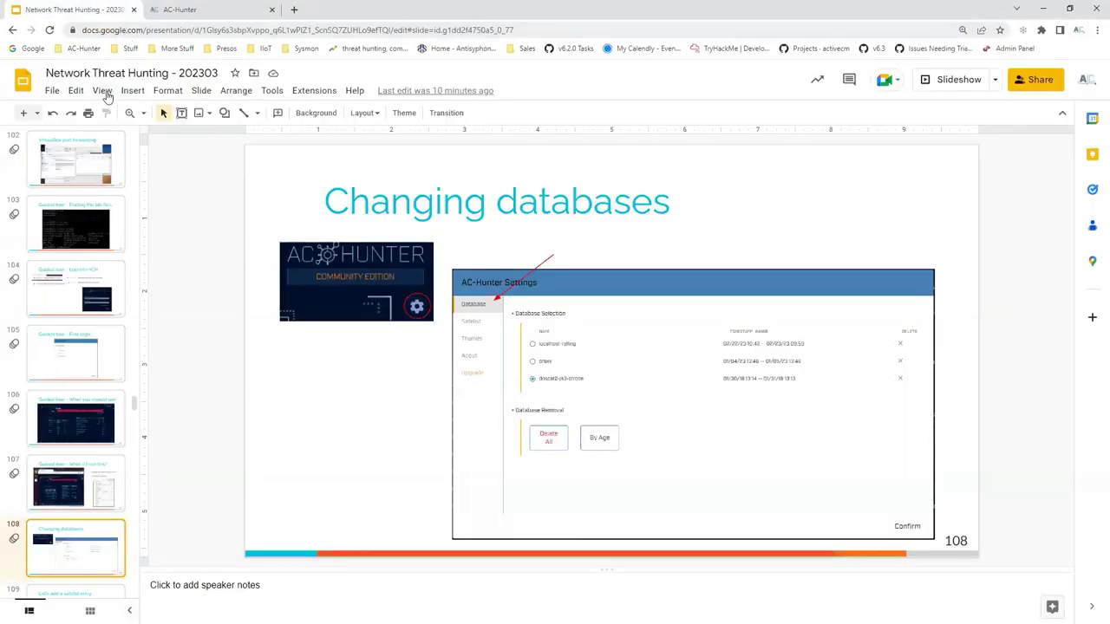
pyautogui.click(102, 90)
pyautogui.click(113, 112)
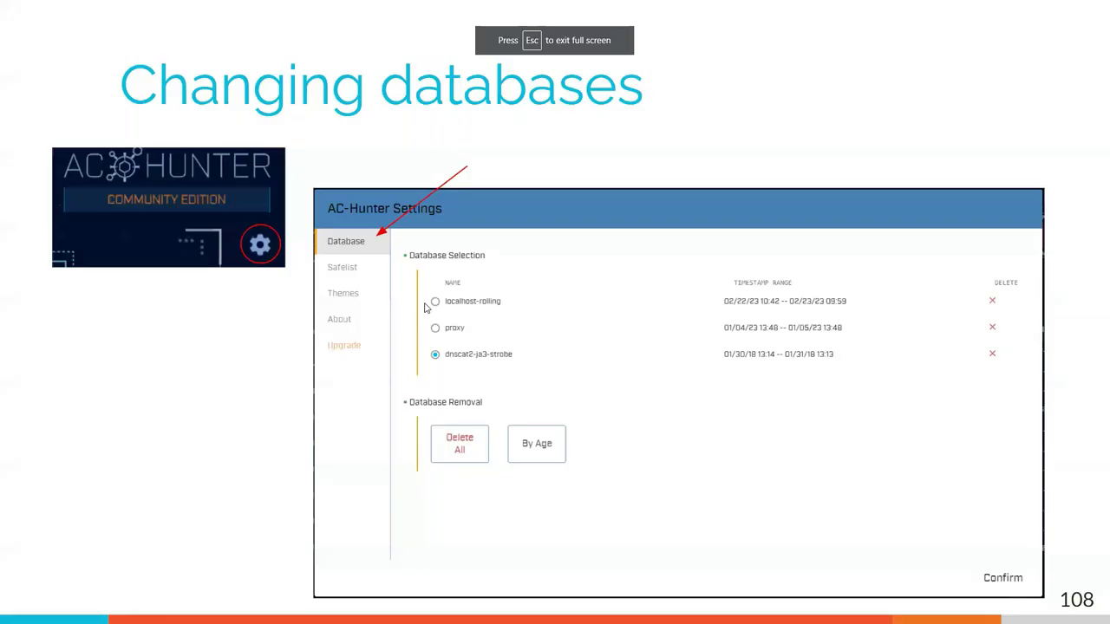
# Step: Advance through the safelisting walkthrough slides to slide 114, 'Guided walkthrough - Entry removed'
pyautogui.click(493, 310)
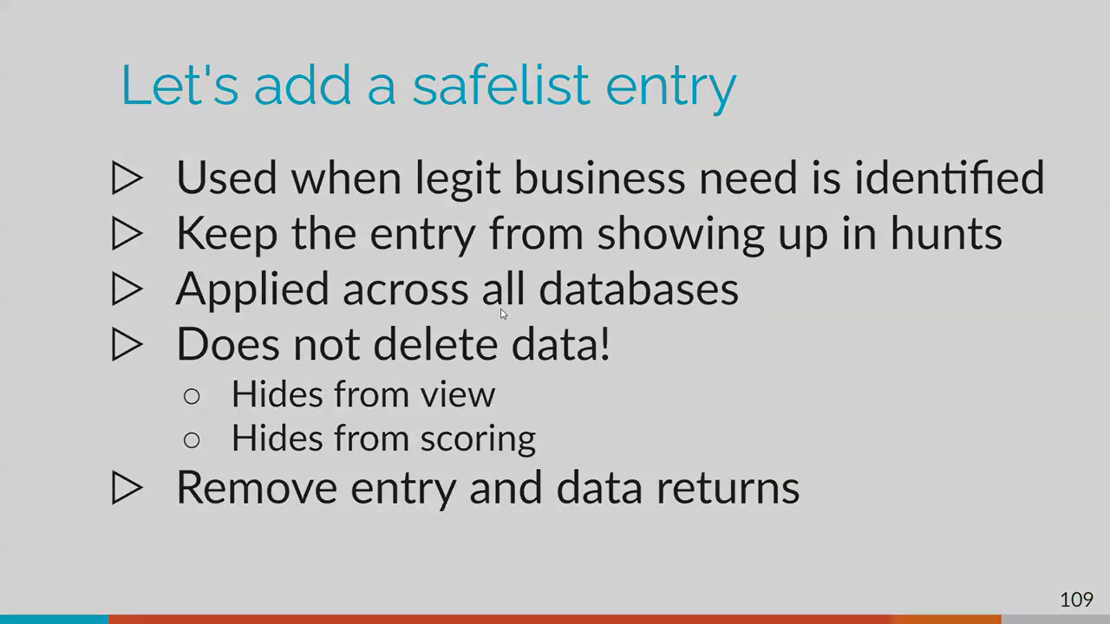
pyautogui.click(501, 314)
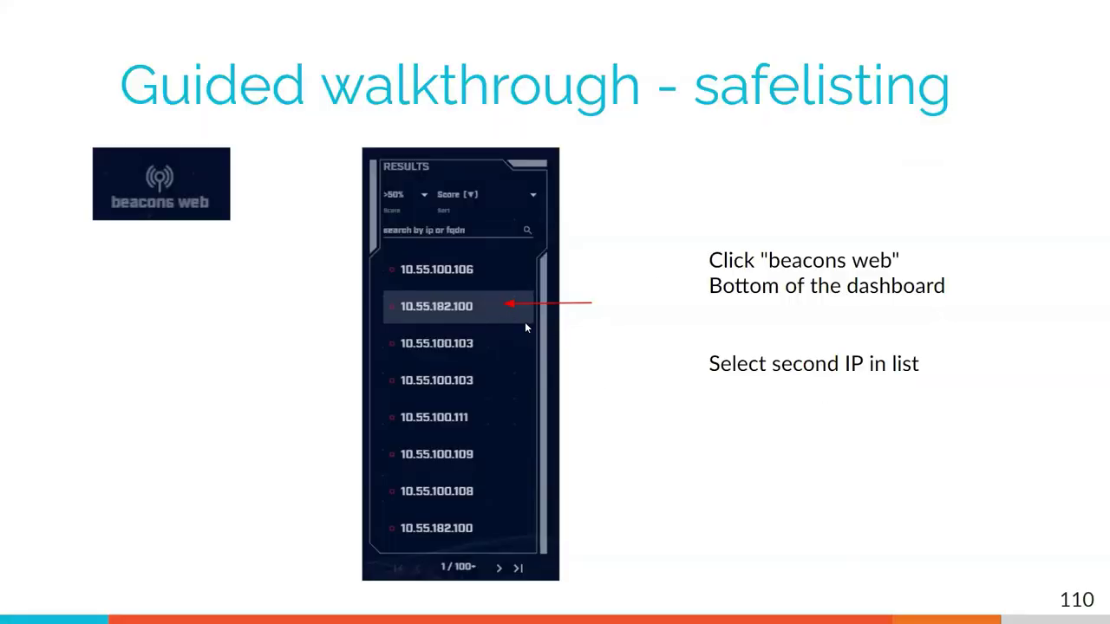
pyautogui.click(571, 319)
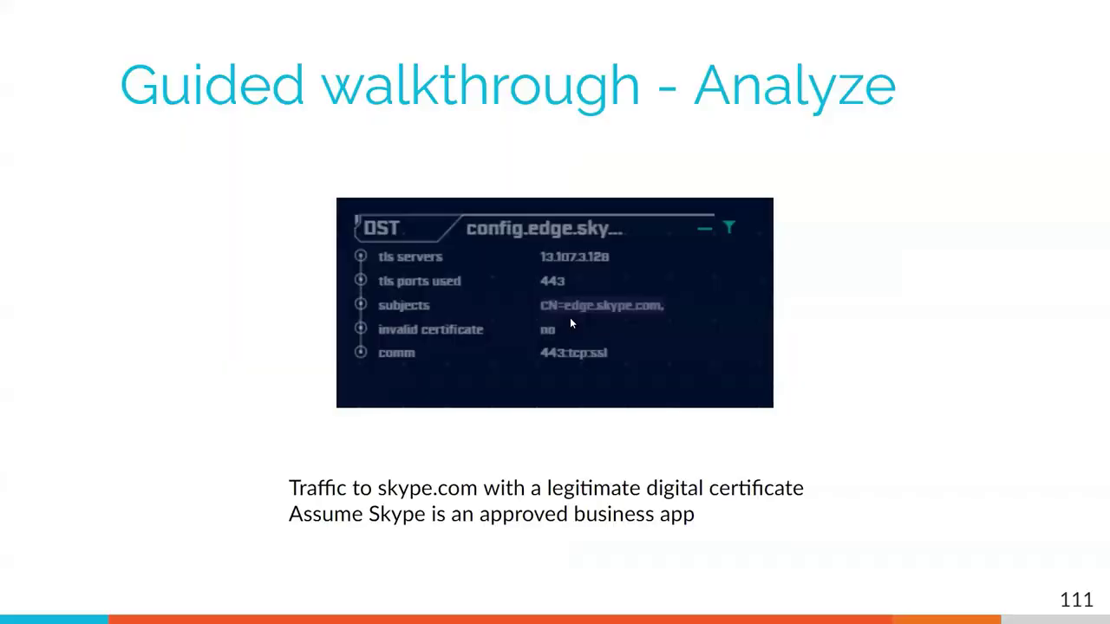
pyautogui.click(563, 324)
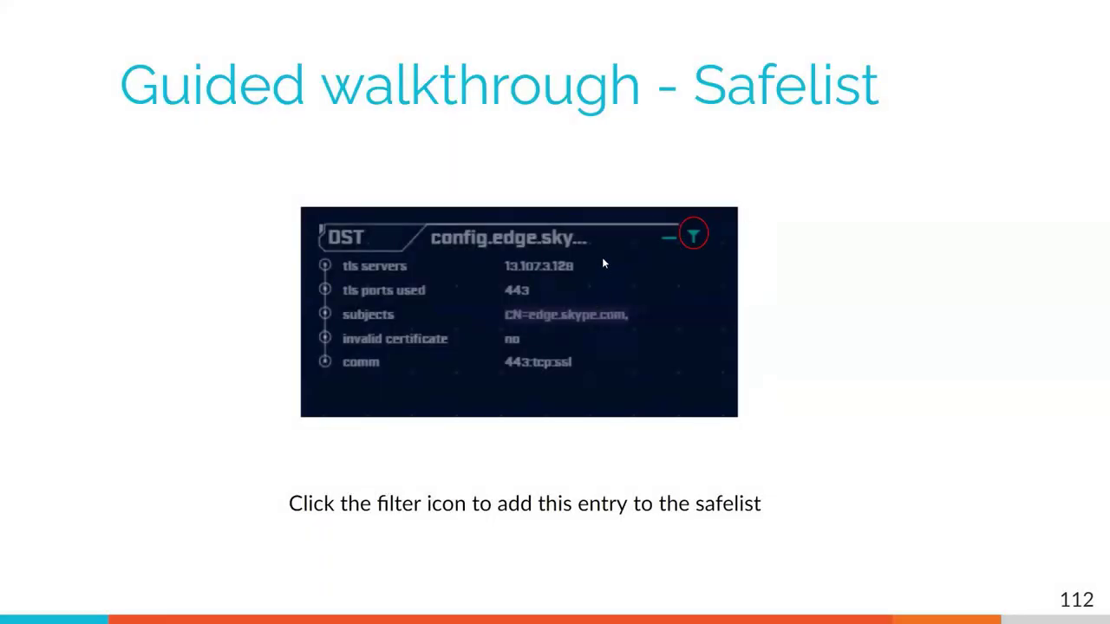
pyautogui.click(596, 319)
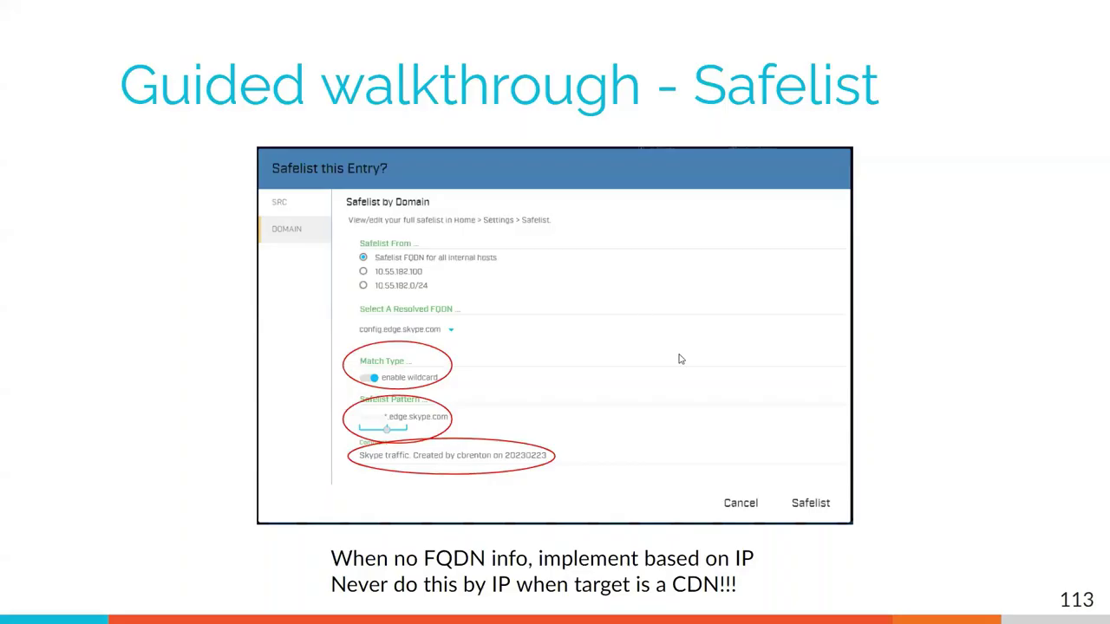
pyautogui.click(609, 351)
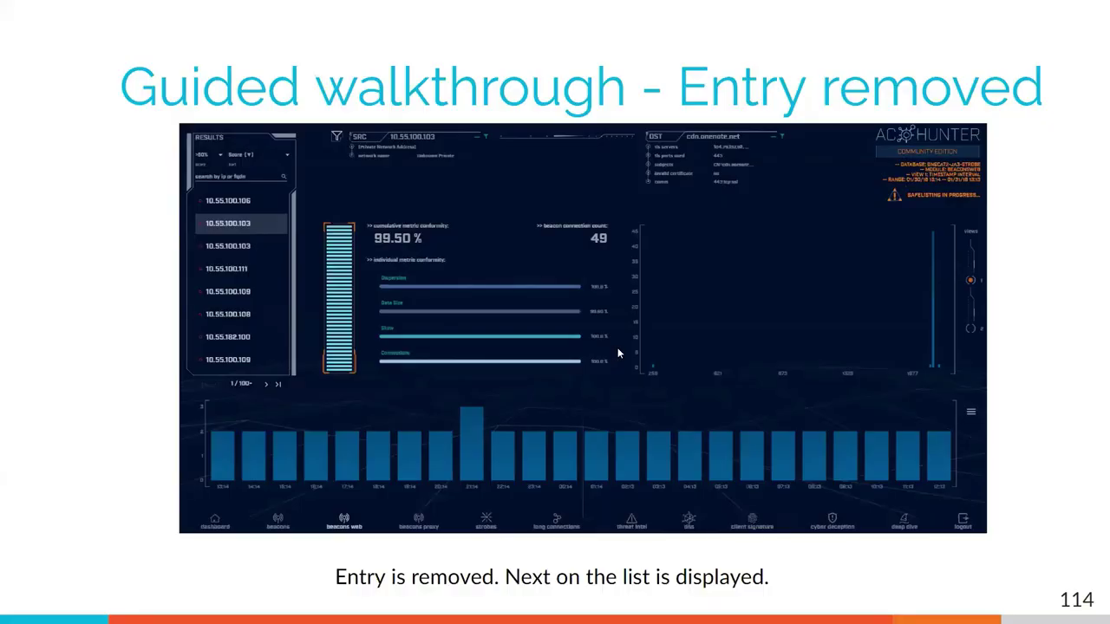
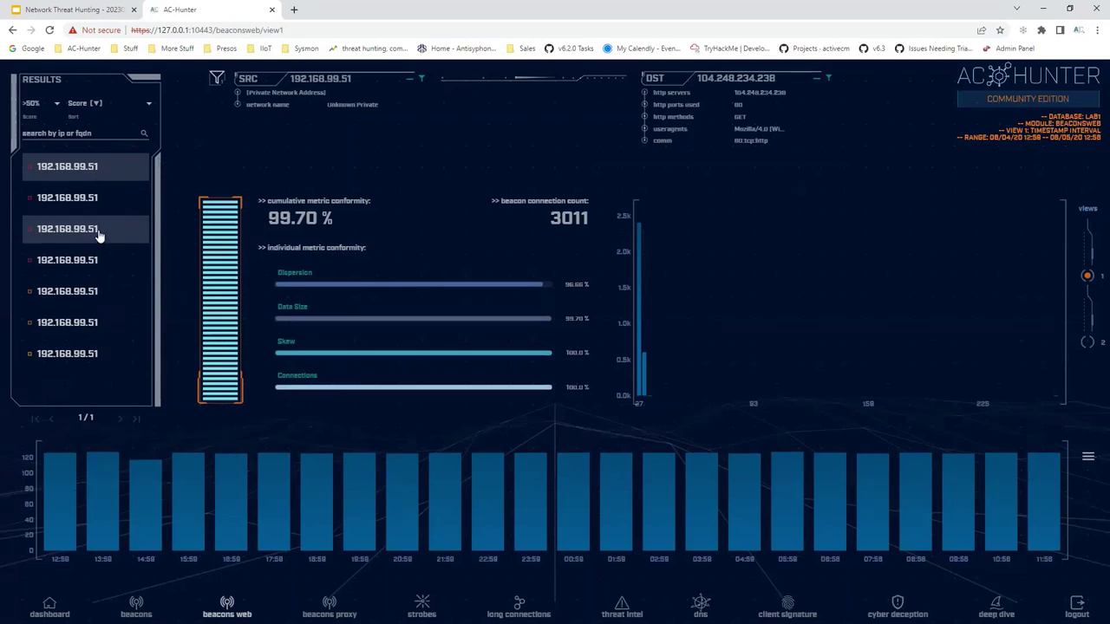
# Step: Compare the sixth and seventh beacon entries, then view the top entry at 99.70 %
pyautogui.click(98, 324)
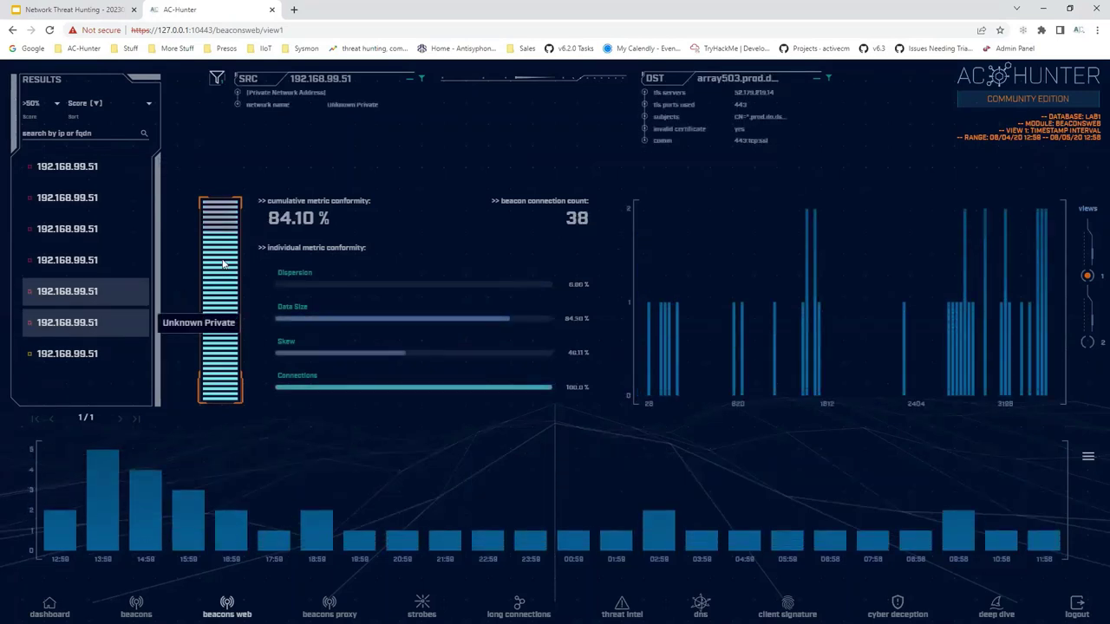
pyautogui.click(91, 354)
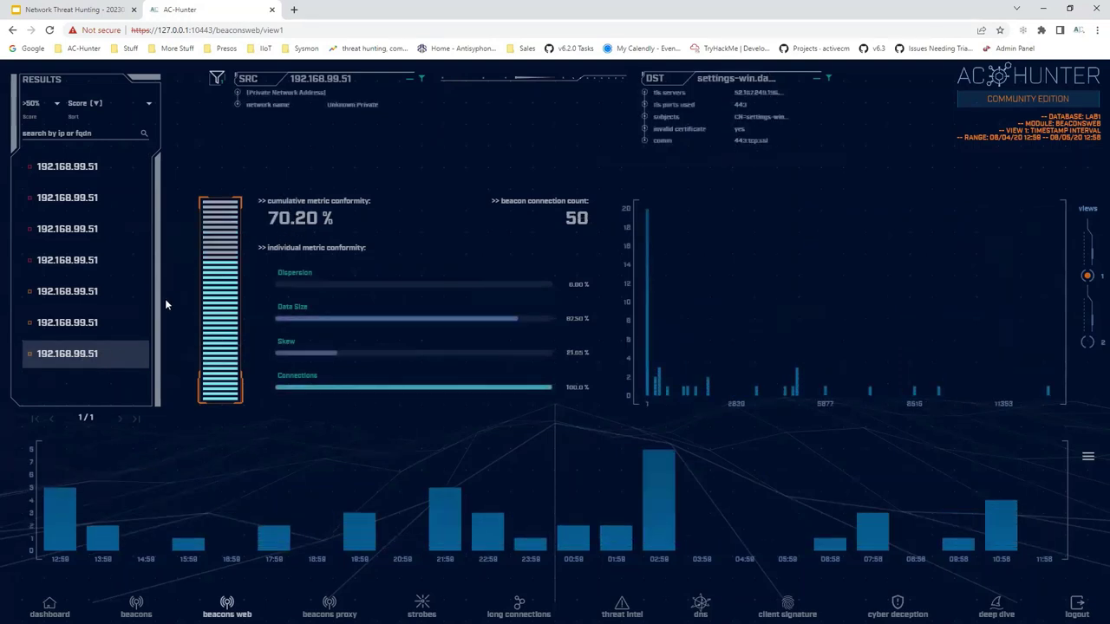
pyautogui.click(87, 322)
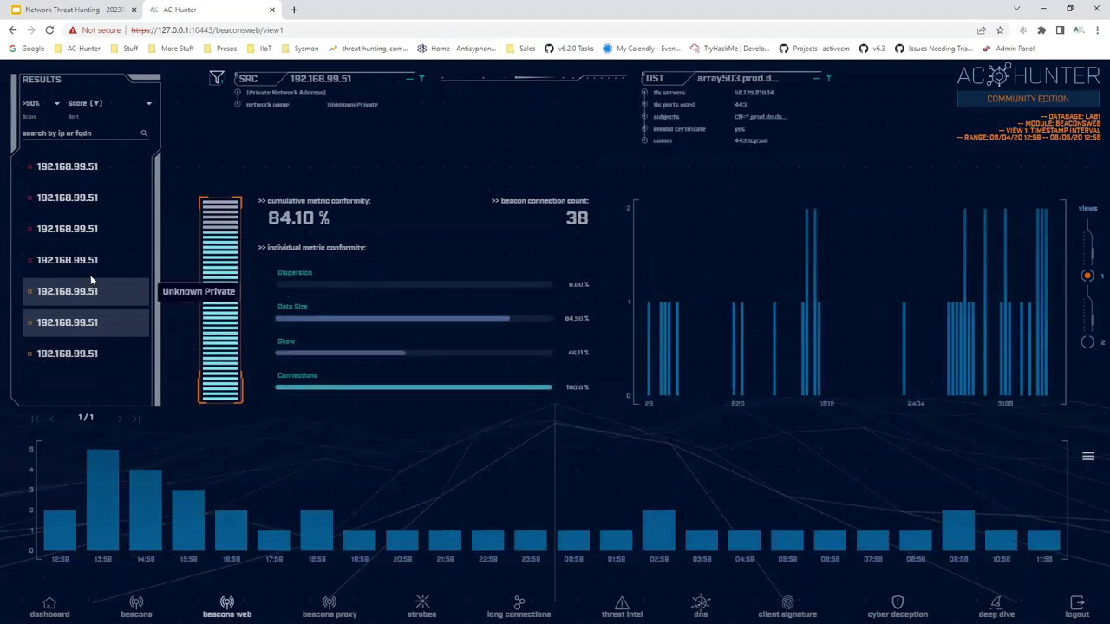
pyautogui.click(97, 176)
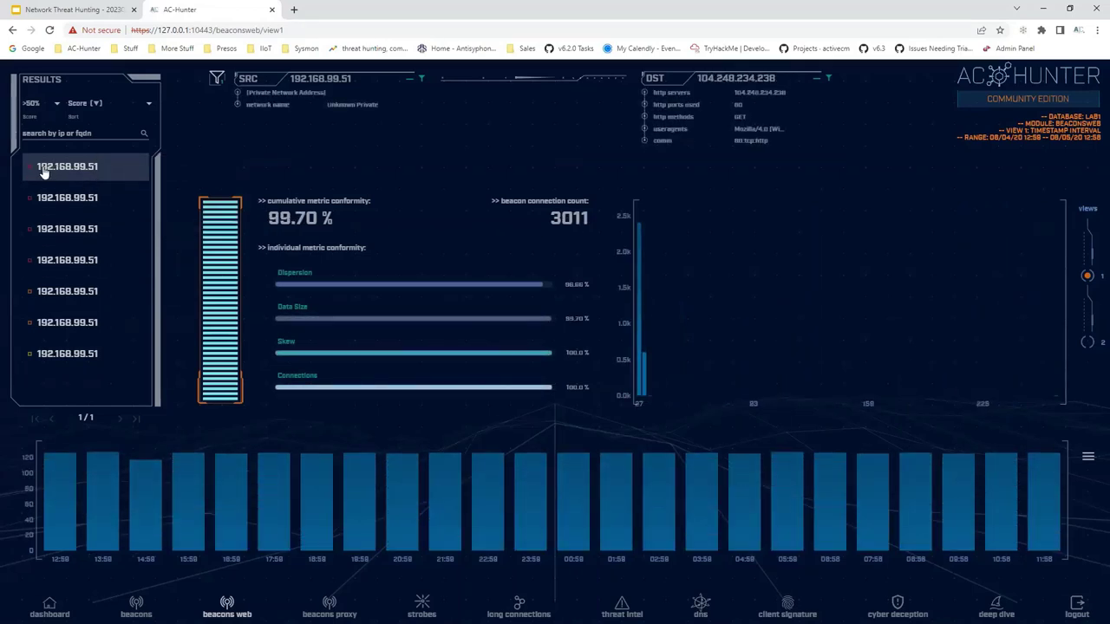
# Step: Step through the second to sixth 192.168.99.51 beacon entries in turn
pyautogui.moveTo(29, 174)
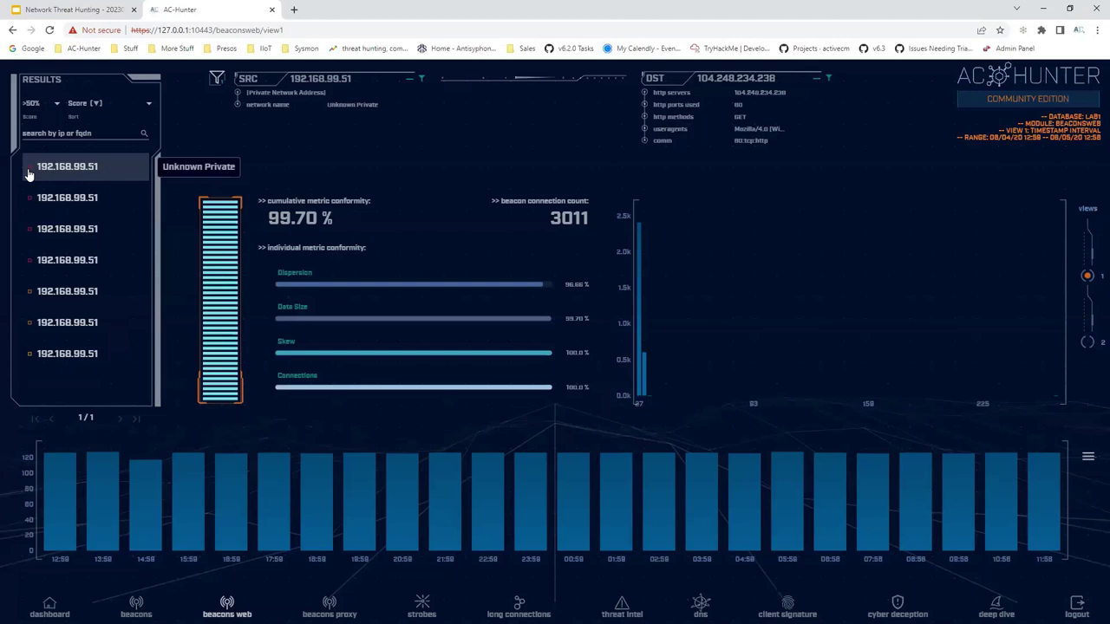
pyautogui.click(41, 206)
pyautogui.click(49, 234)
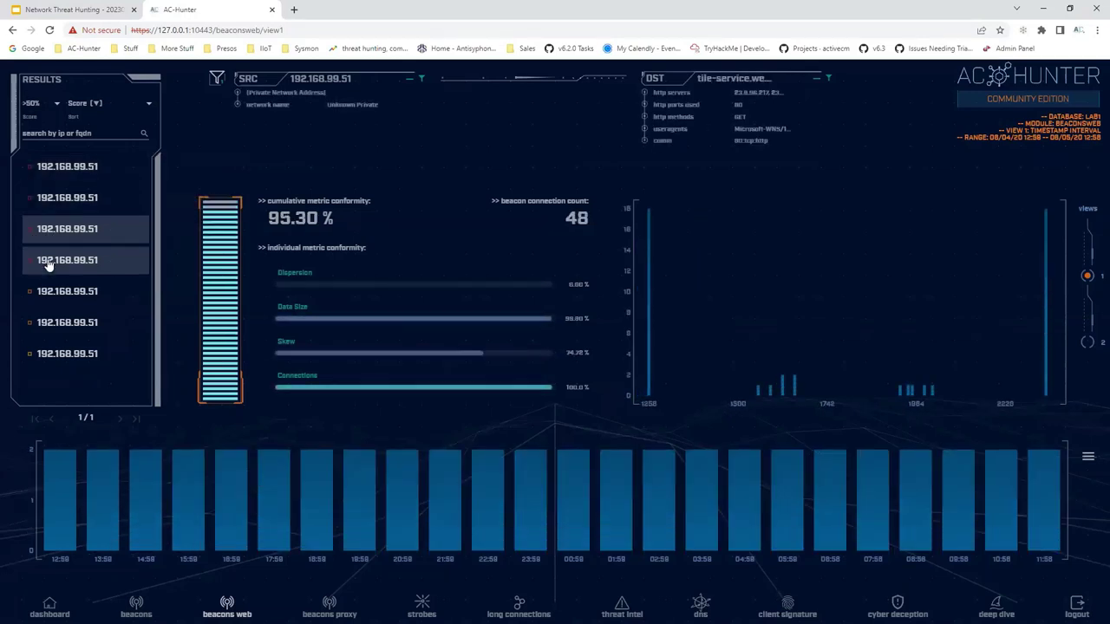
pyautogui.click(45, 258)
pyautogui.click(50, 293)
pyautogui.click(50, 322)
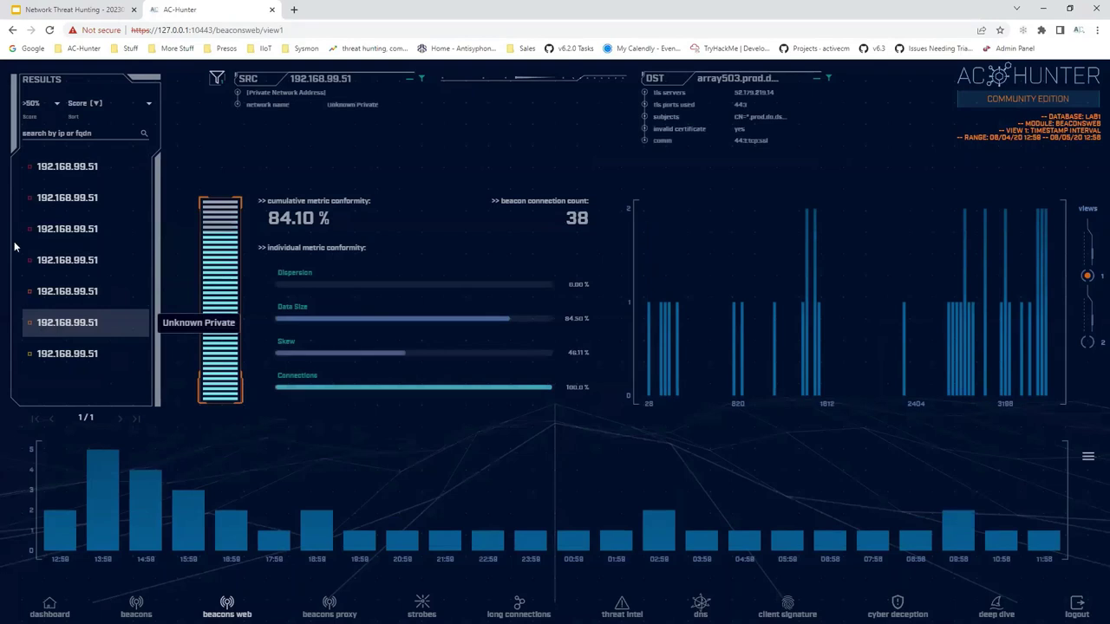
# Step: Recheck the 99.70, 89.20, 70.20 and 84.10 % entries, then bring up the Lab1 slide
pyautogui.click(73, 180)
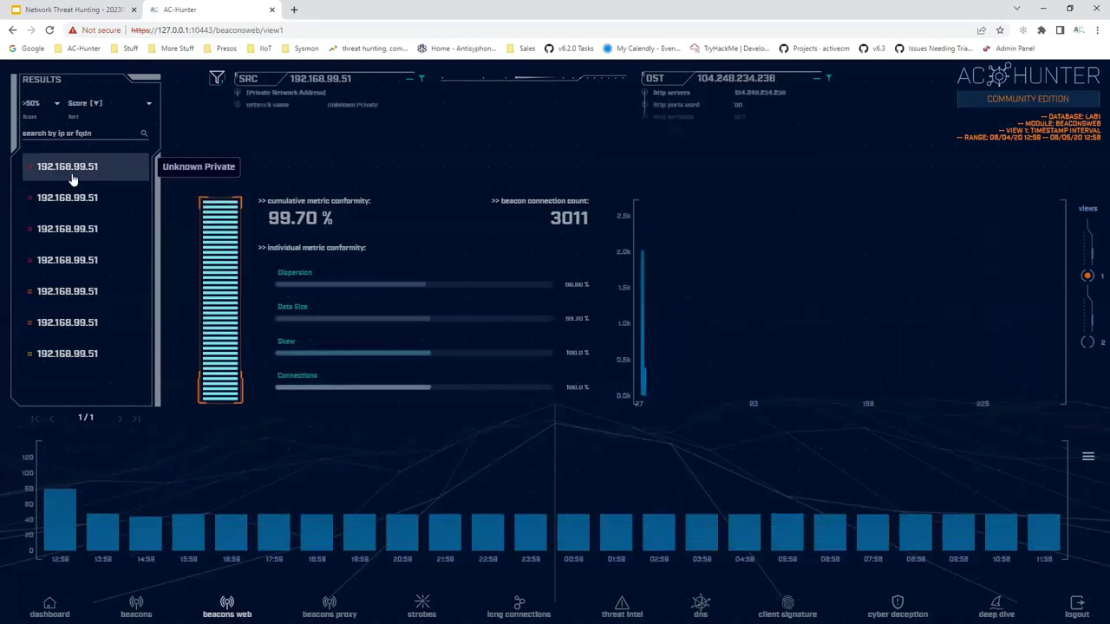
pyautogui.click(67, 301)
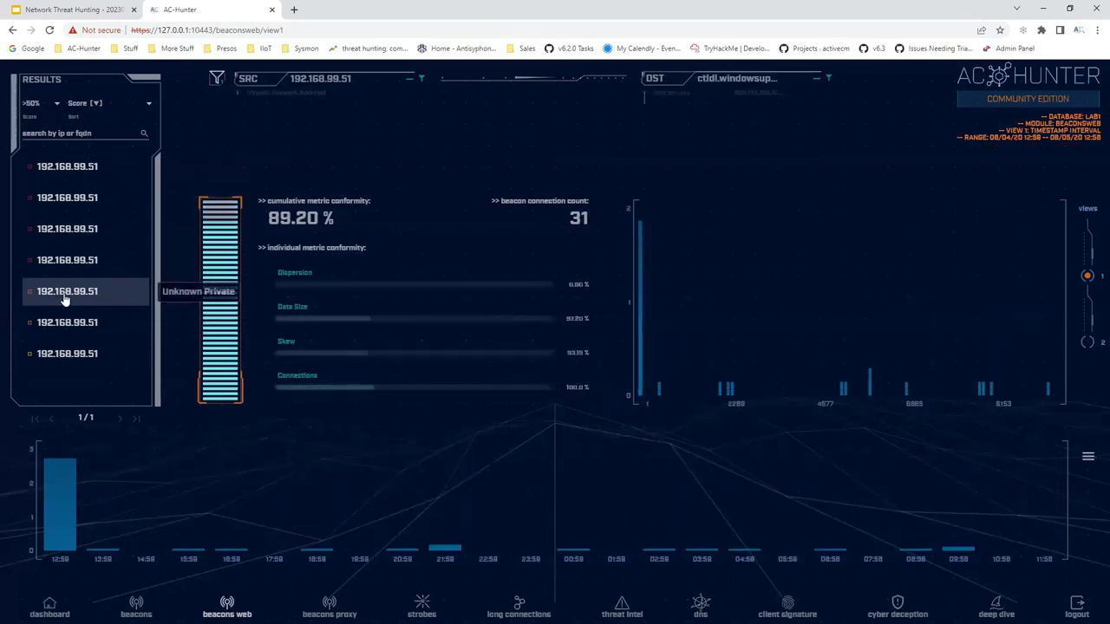
pyautogui.click(63, 359)
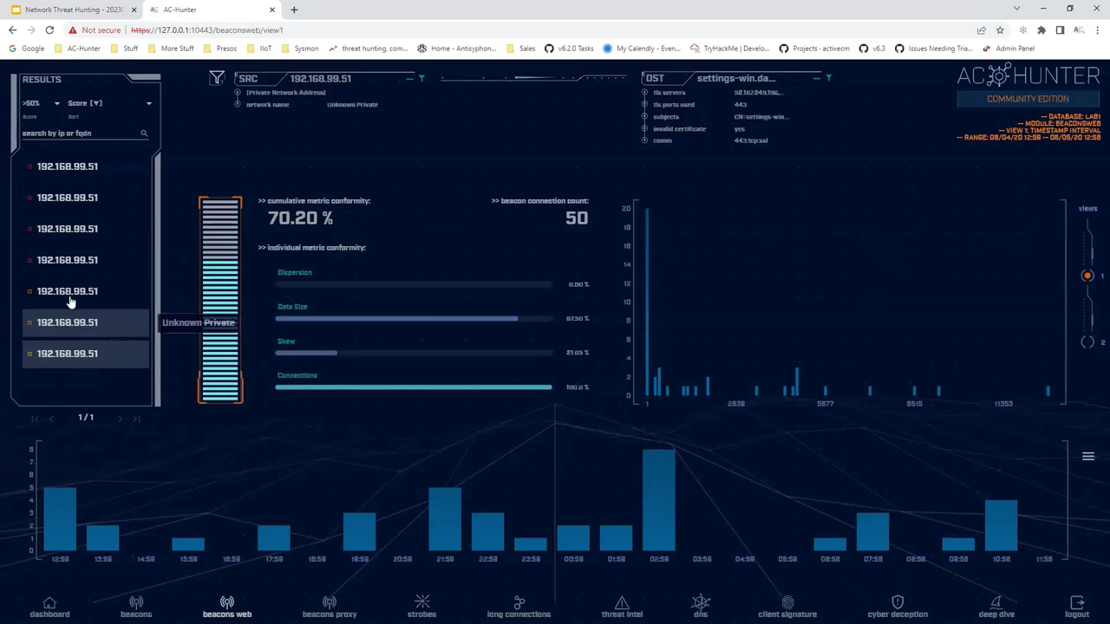
pyautogui.click(62, 332)
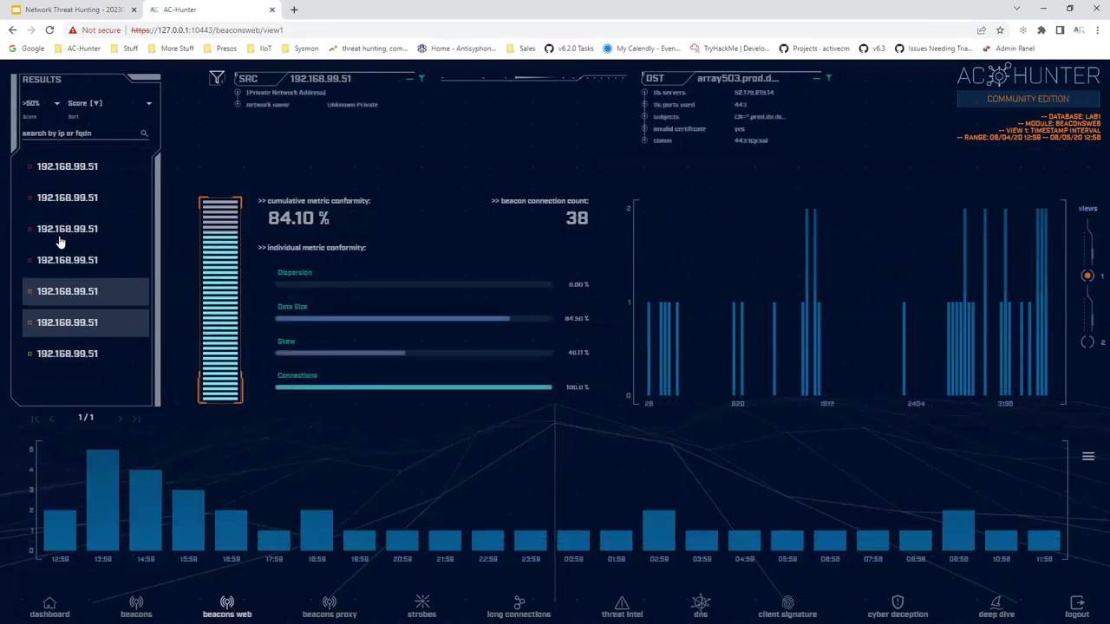
pyautogui.click(104, 10)
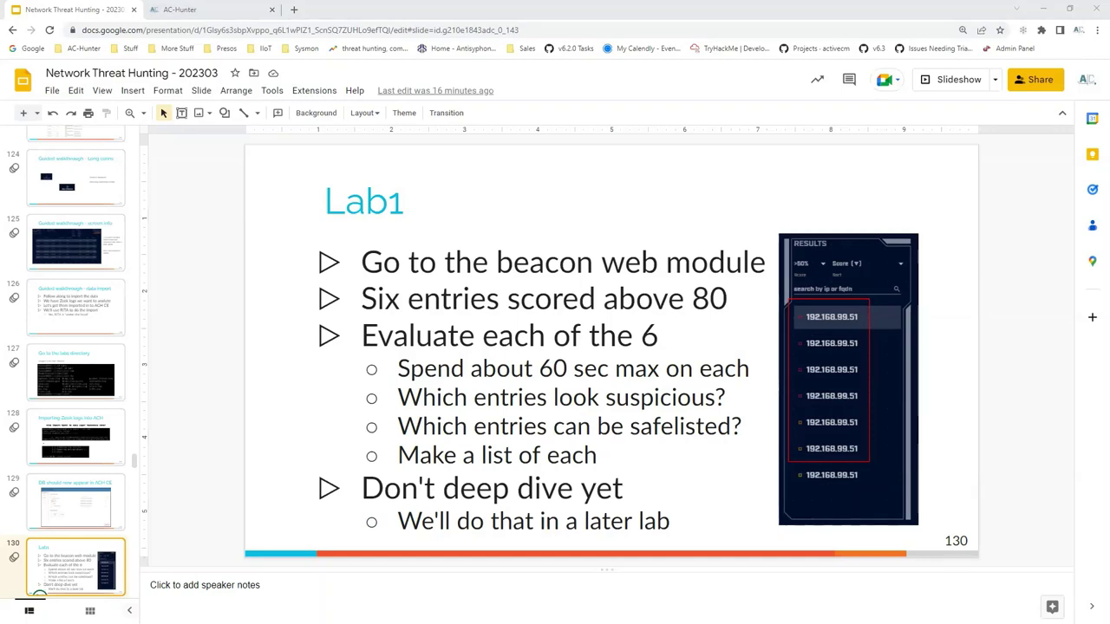
# Step: Go back to AC-Hunter's beacons view showing the 84.10 % entry with 38 connections
pyautogui.click(228, 16)
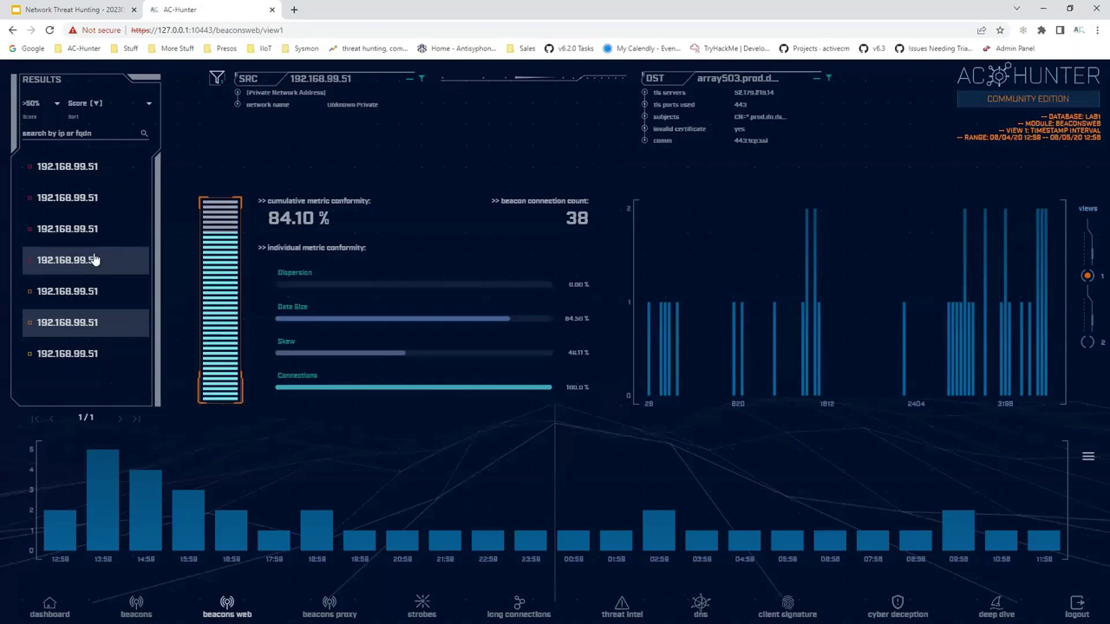
# Step: Leave the IP/FQDN search empty and lower the score threshold from >80% to >0%
pyautogui.click(38, 133)
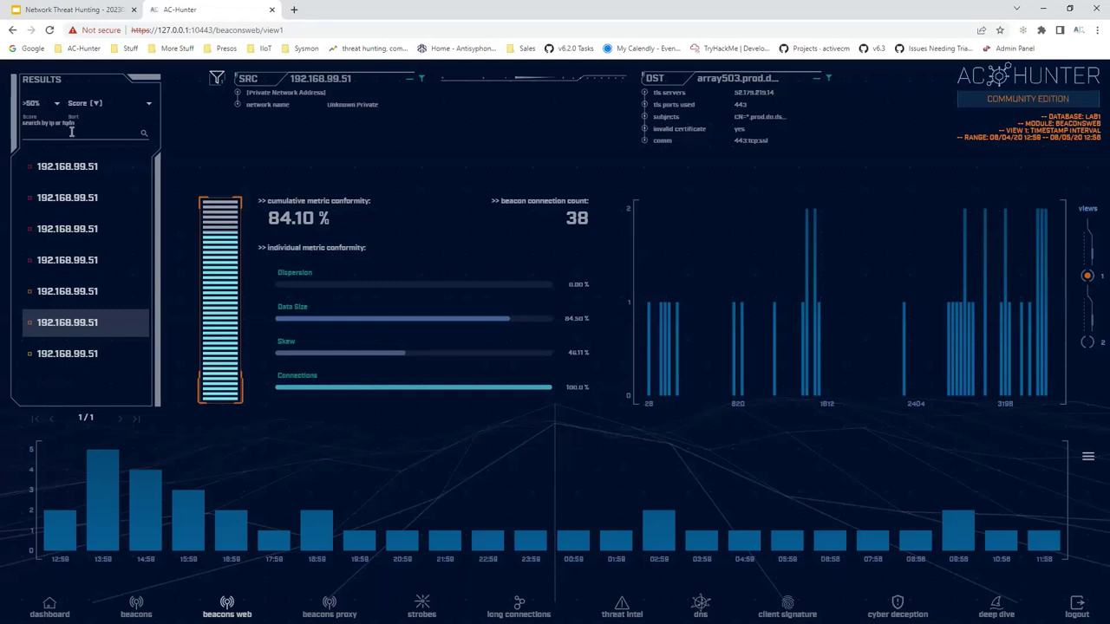
pyautogui.click(219, 162)
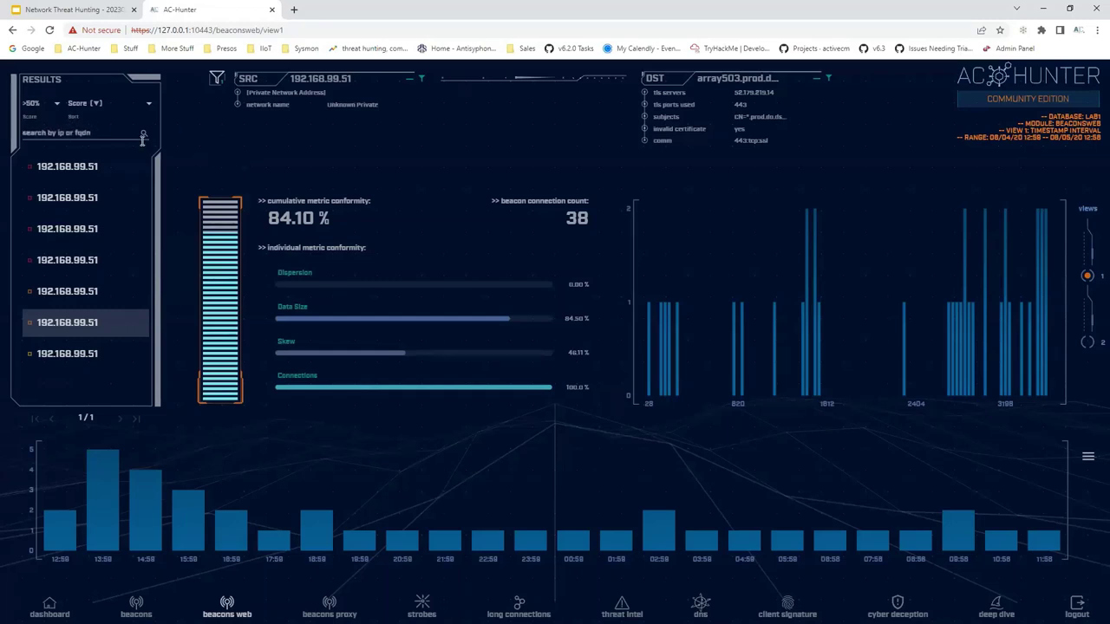
pyautogui.click(56, 105)
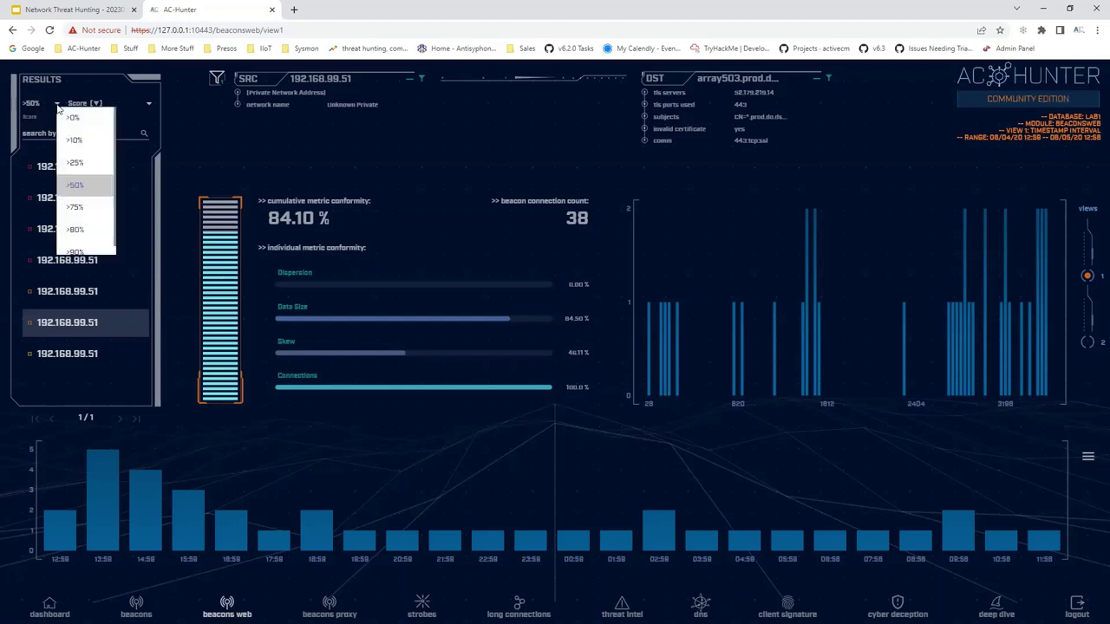
pyautogui.click(88, 224)
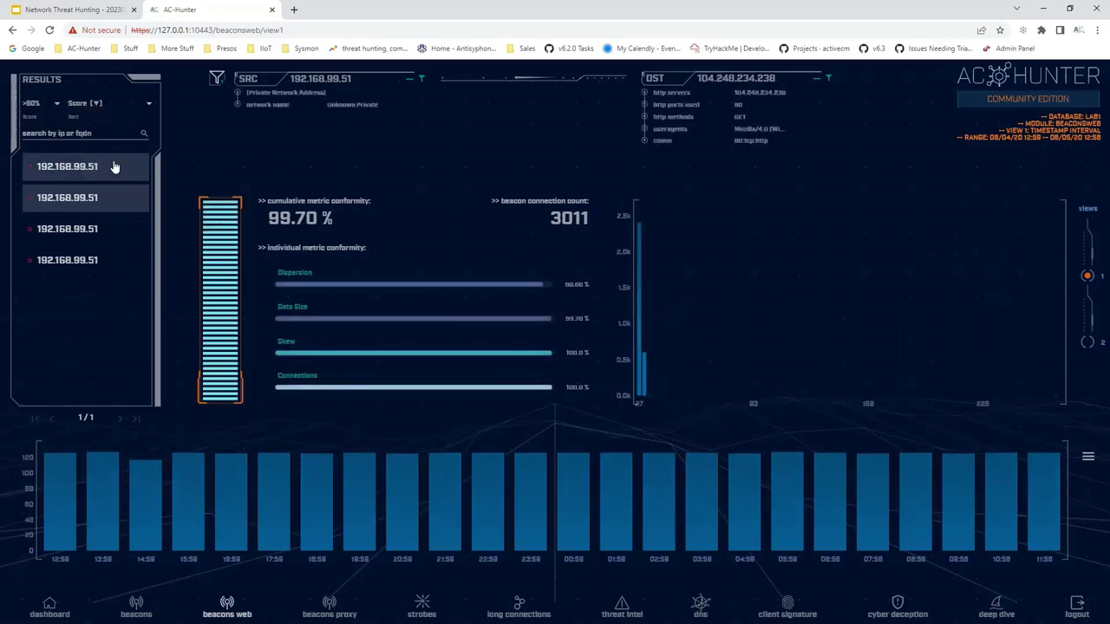
pyautogui.click(52, 107)
pyautogui.click(78, 230)
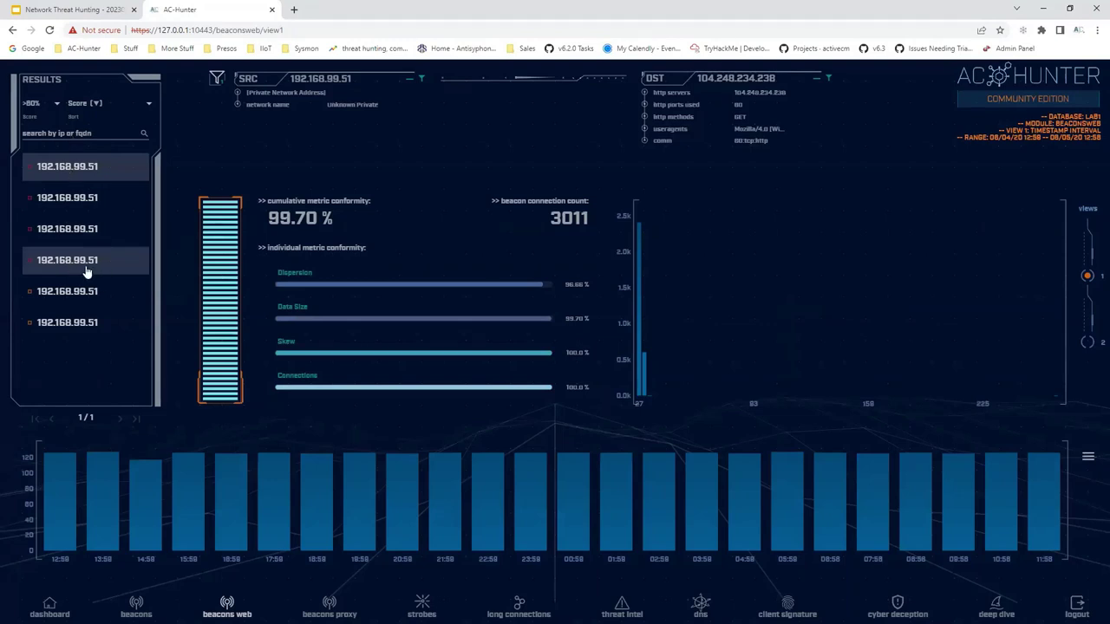
pyautogui.click(52, 103)
pyautogui.click(65, 113)
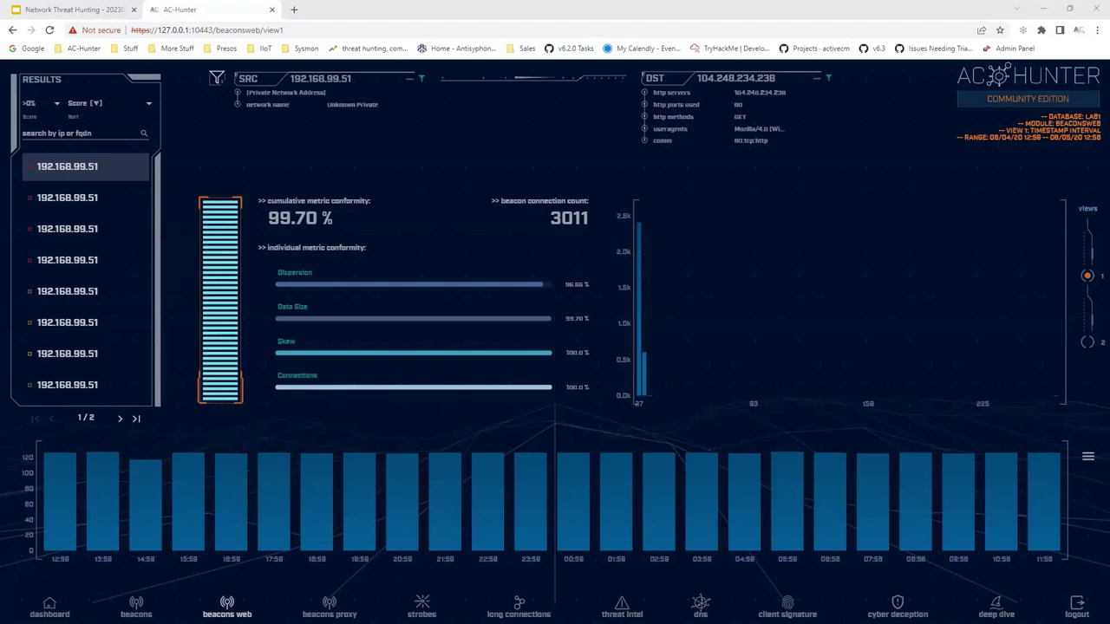
# Step: In SmarTTY, run ls in labs/lab1 and select the certs-remote.pem file name
pyautogui.hotkey('alt', 'Tab')
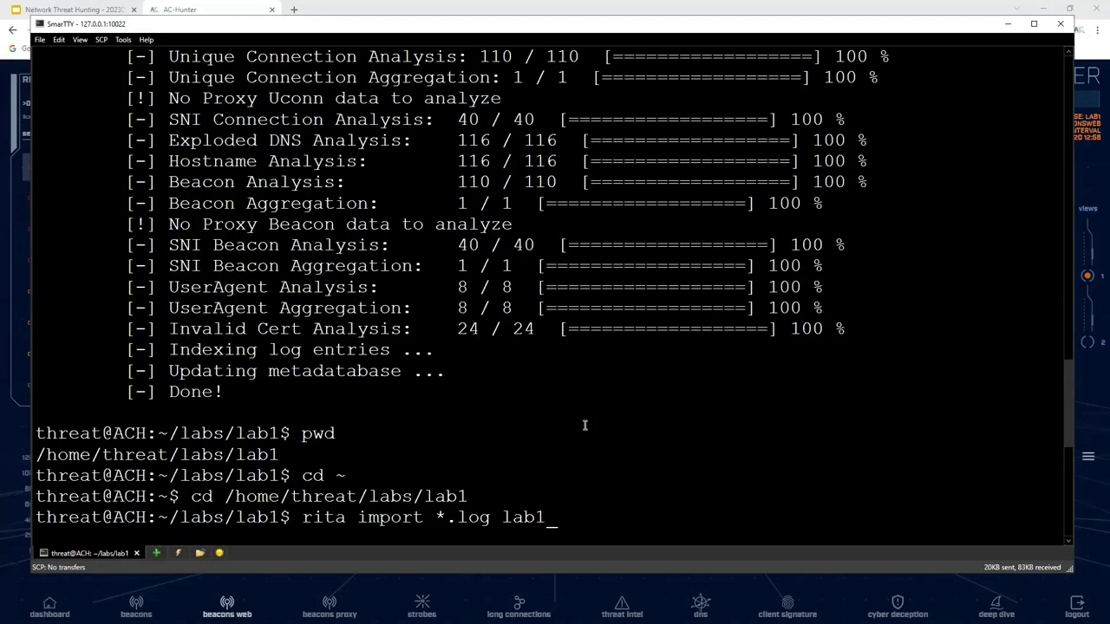
pyautogui.press('Down')
pyautogui.press('BackSpace')
pyautogui.press('BackSpace')
pyautogui.press('BackSpace')
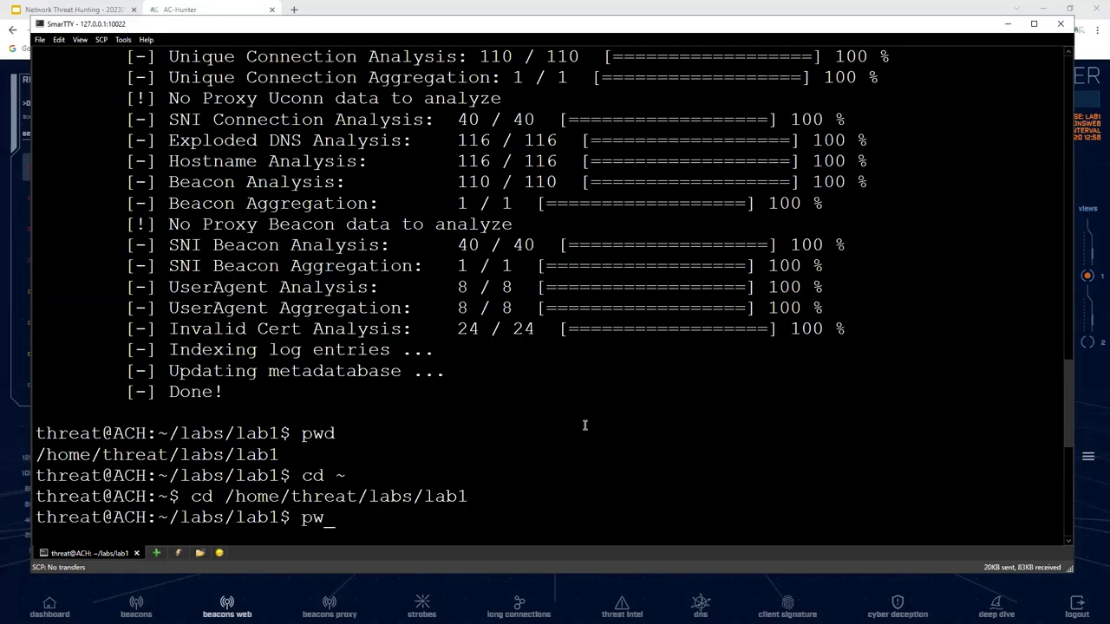
pyautogui.write('ls')
pyautogui.press('Return')
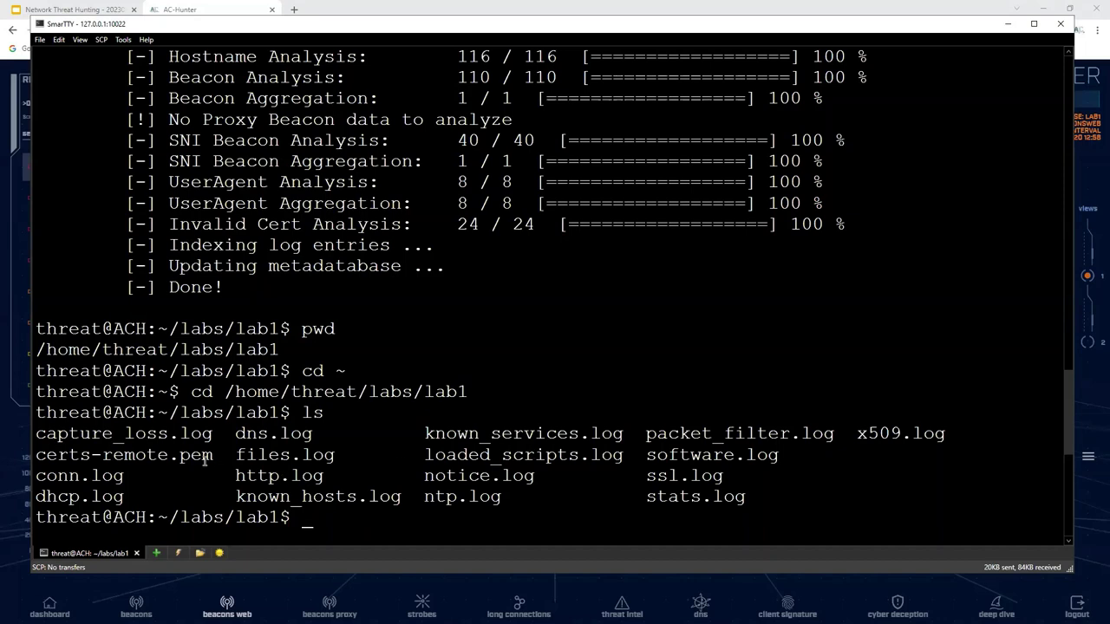
pyautogui.moveTo(38, 457); pyautogui.dragTo(211, 458)
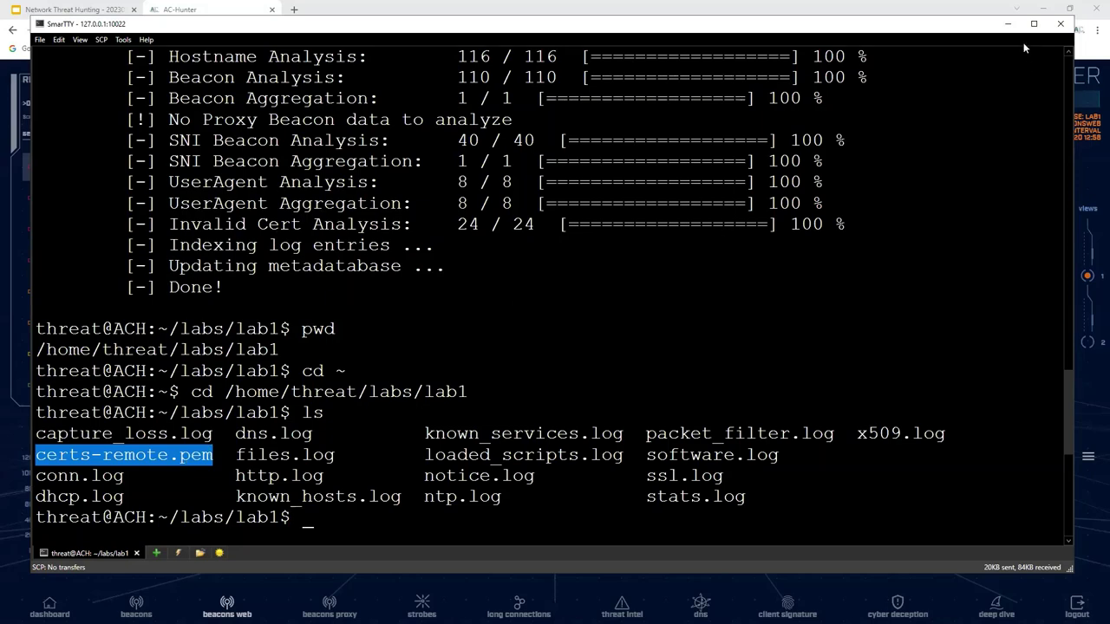
# Step: Put the SmarTTY terminal away to reveal AC-Hunter's beacons web view
pyautogui.click(1003, 24)
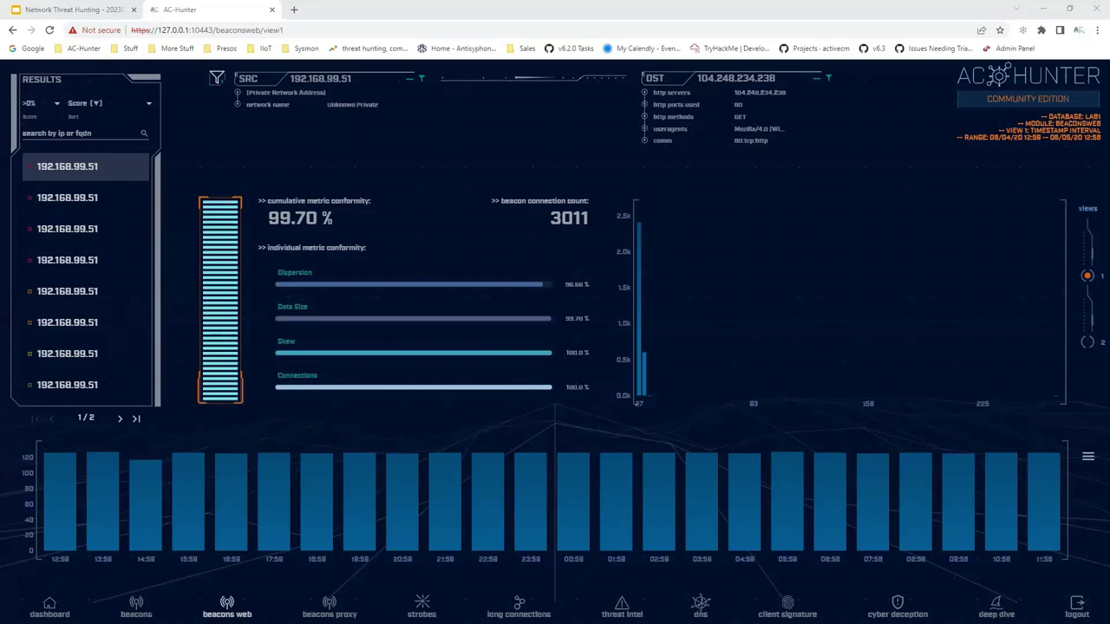
# Step: Check the dashboard threat rating, then return to the beacons web results
pyautogui.click(50, 607)
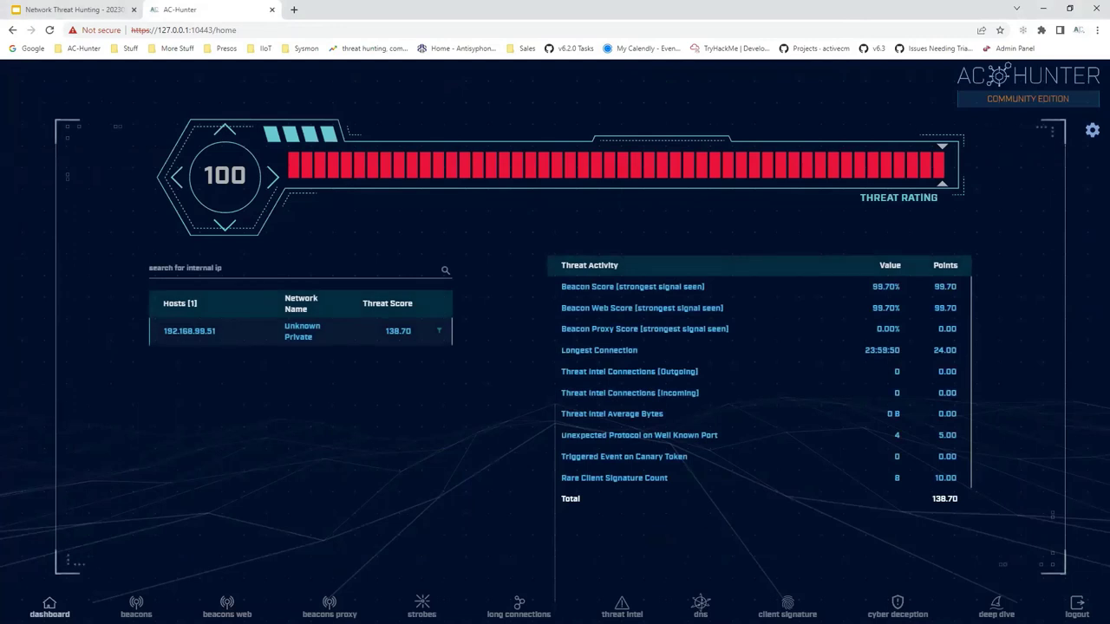
pyautogui.hotkey('alt', 'Left')
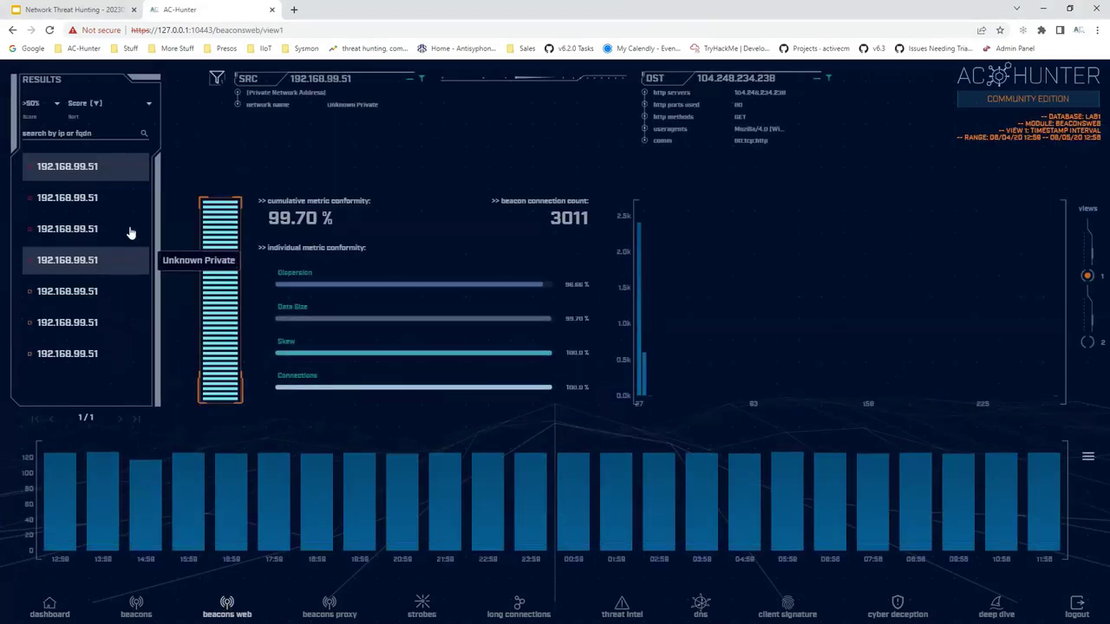
pyautogui.click(38, 106)
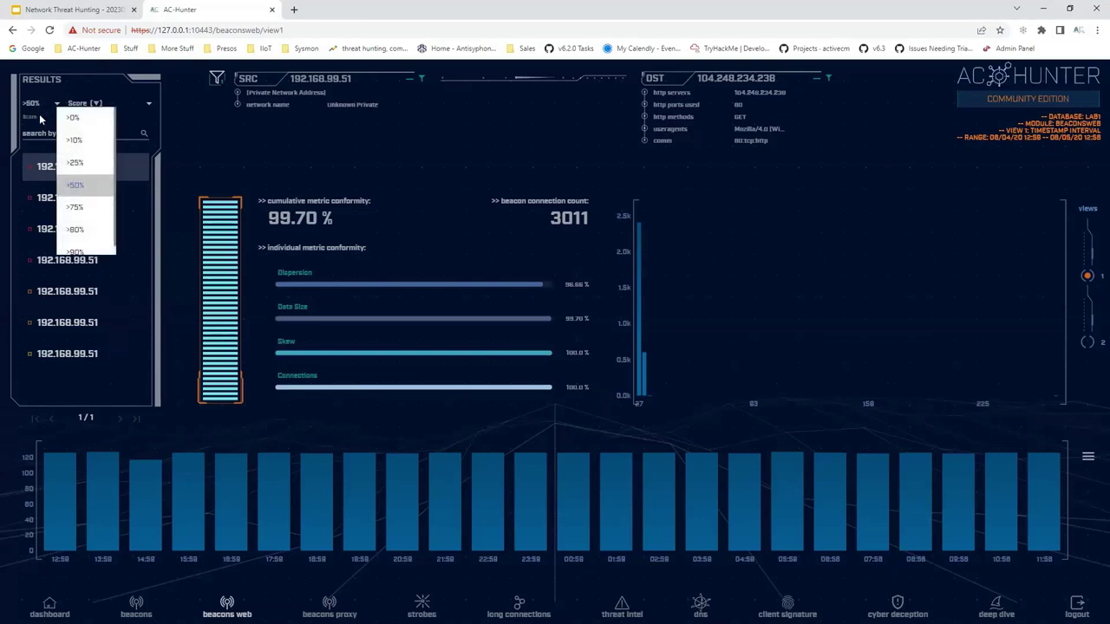
# Step: Set the score threshold to >80% and reload the top 192.168.99.51 beacon's details
pyautogui.click(78, 231)
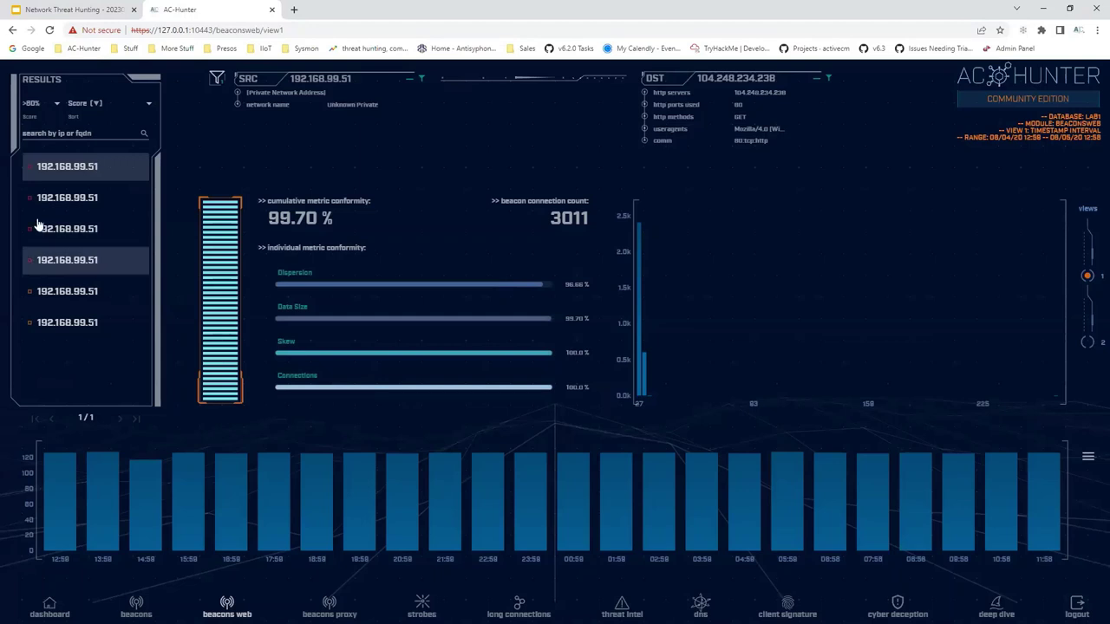
pyautogui.click(86, 172)
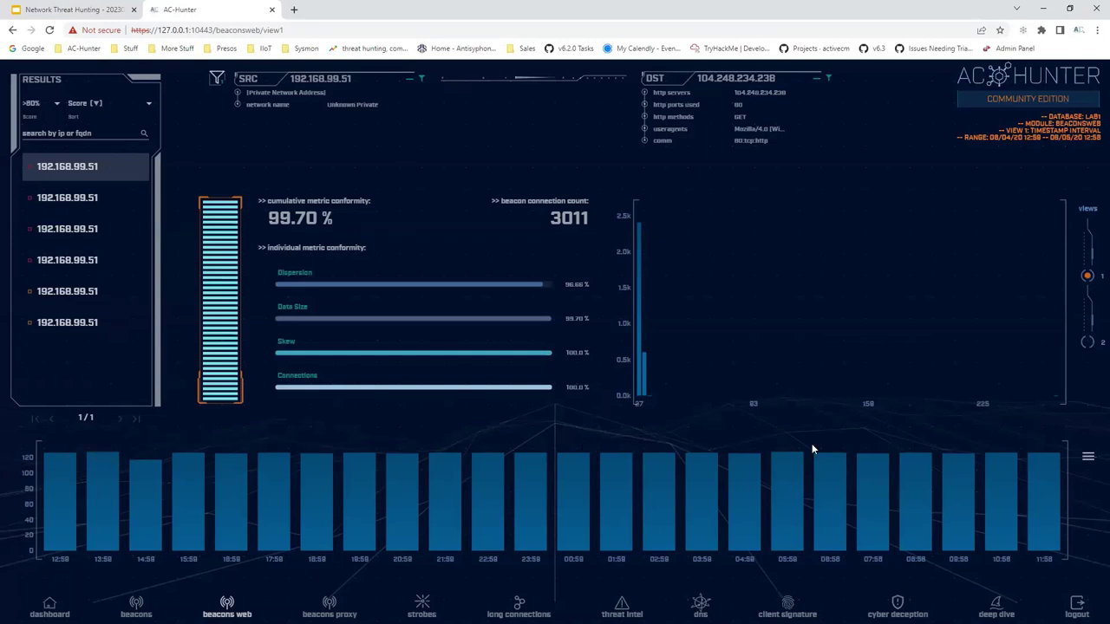
# Step: Switch to the data size view and show the second entry at 98.10 % over 25 connections
pyautogui.click(1087, 342)
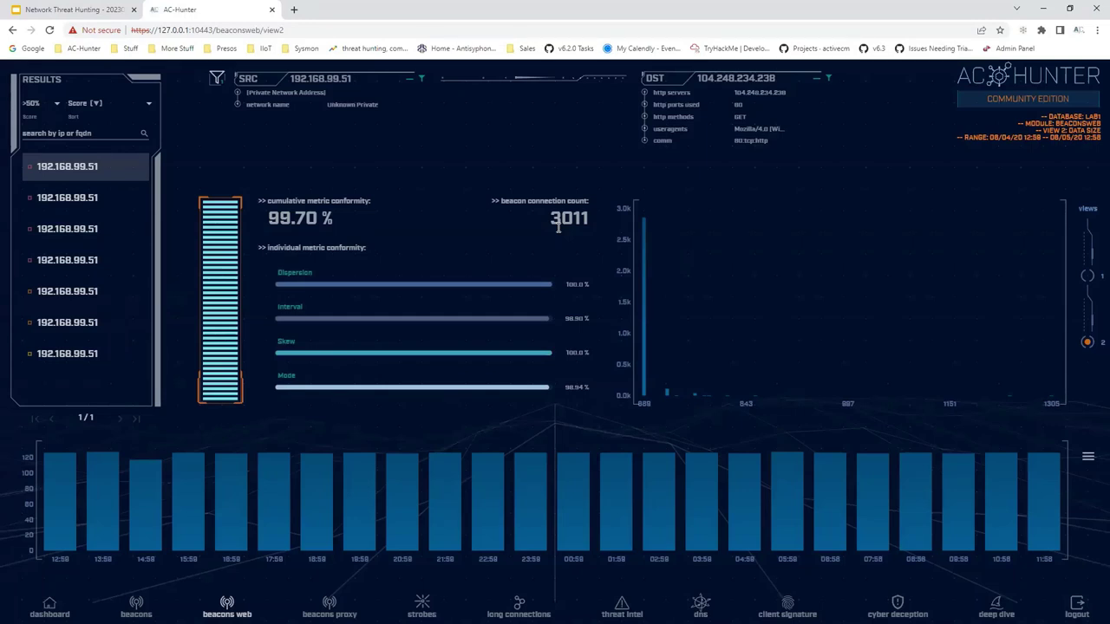
pyautogui.click(84, 203)
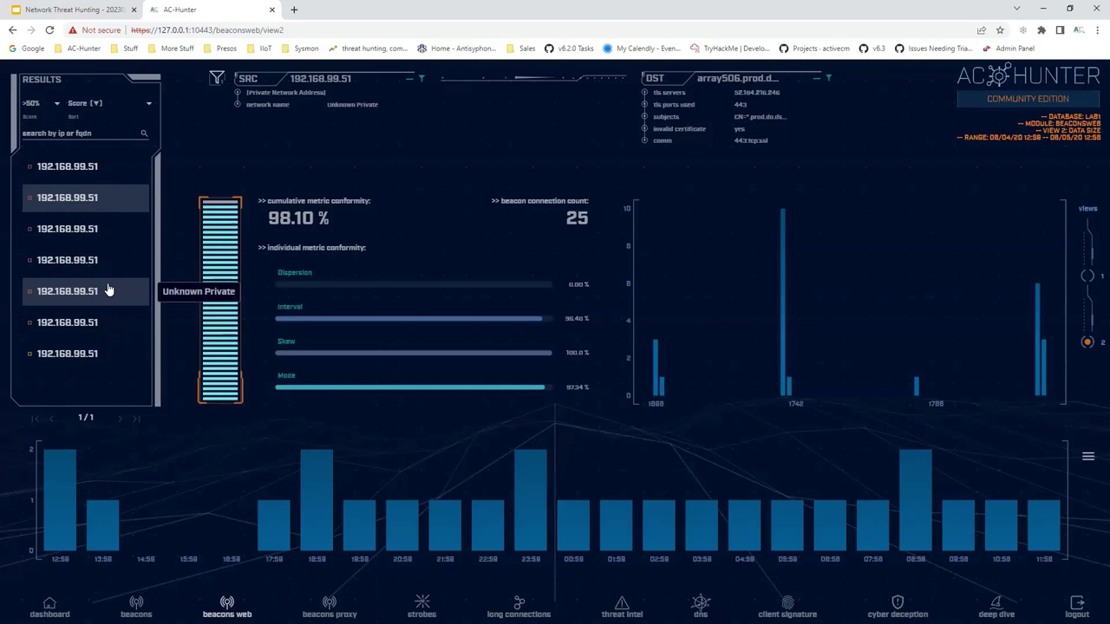
# Step: Set the score threshold to >80%, then go to the dashboard with threat rating 100
pyautogui.click(42, 103)
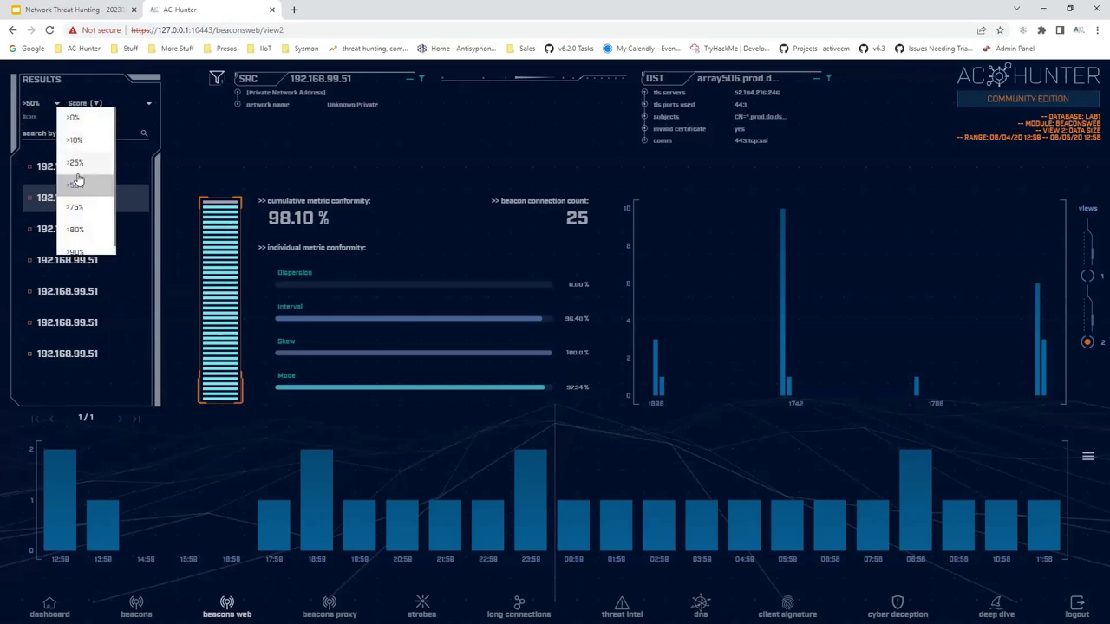
pyautogui.click(88, 230)
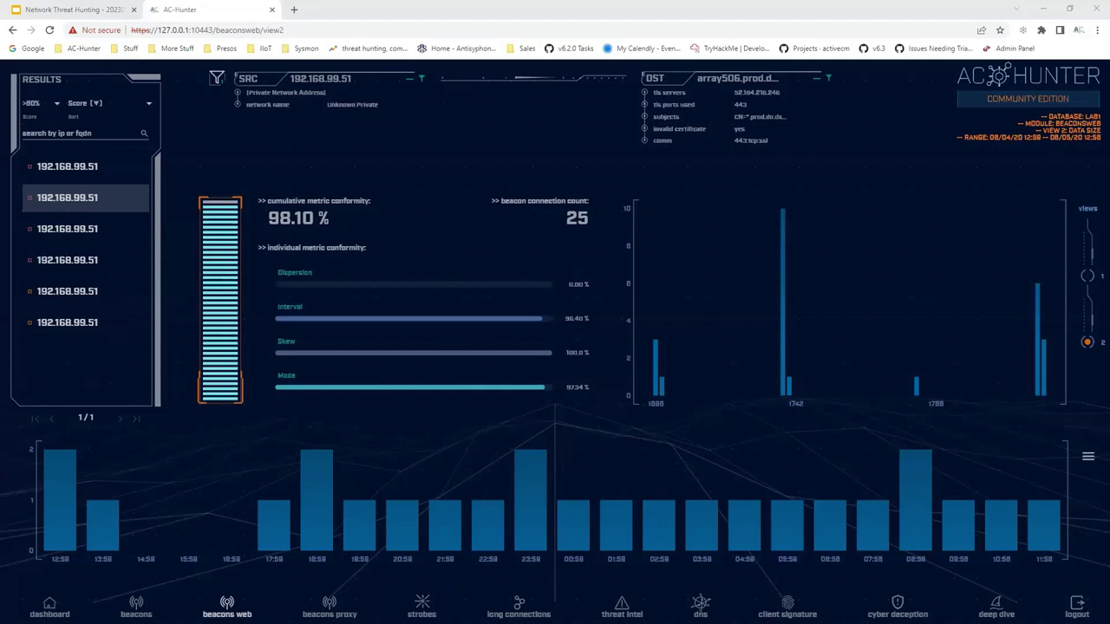
pyautogui.click(49, 607)
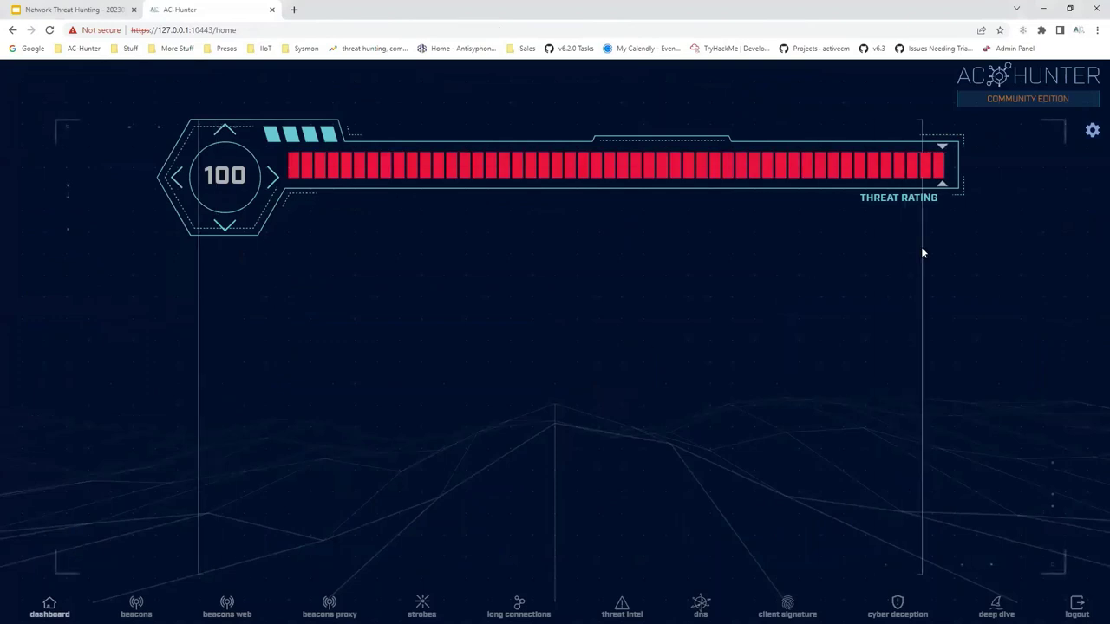
# Step: Apply the light daVinci Mode theme from settings and reload the dashboard
pyautogui.click(1091, 130)
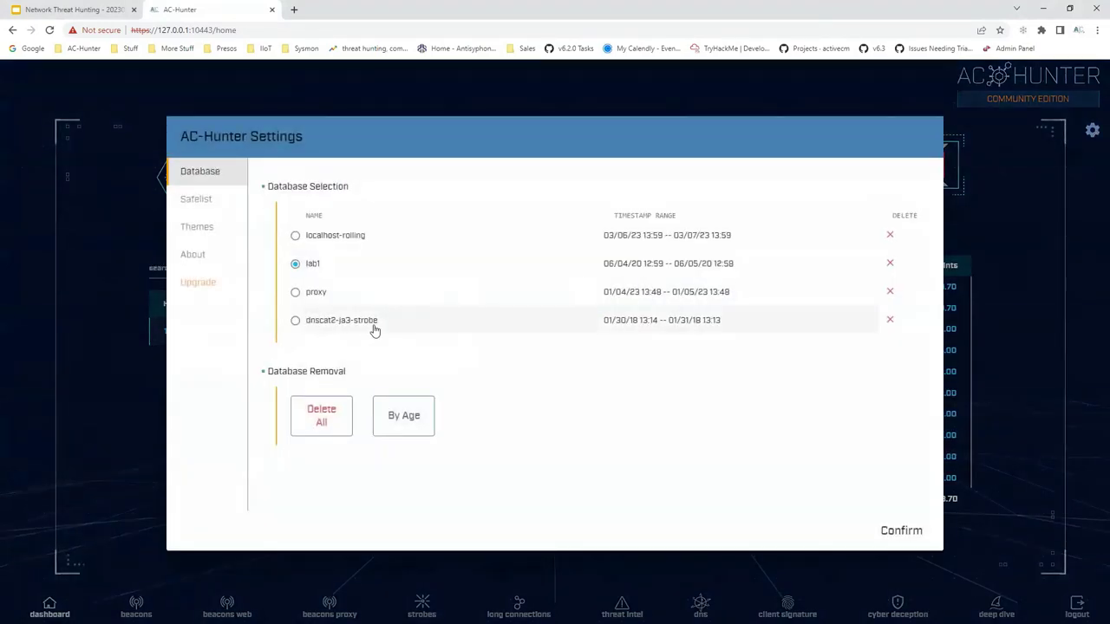
pyautogui.click(197, 227)
pyautogui.click(295, 255)
pyautogui.click(906, 531)
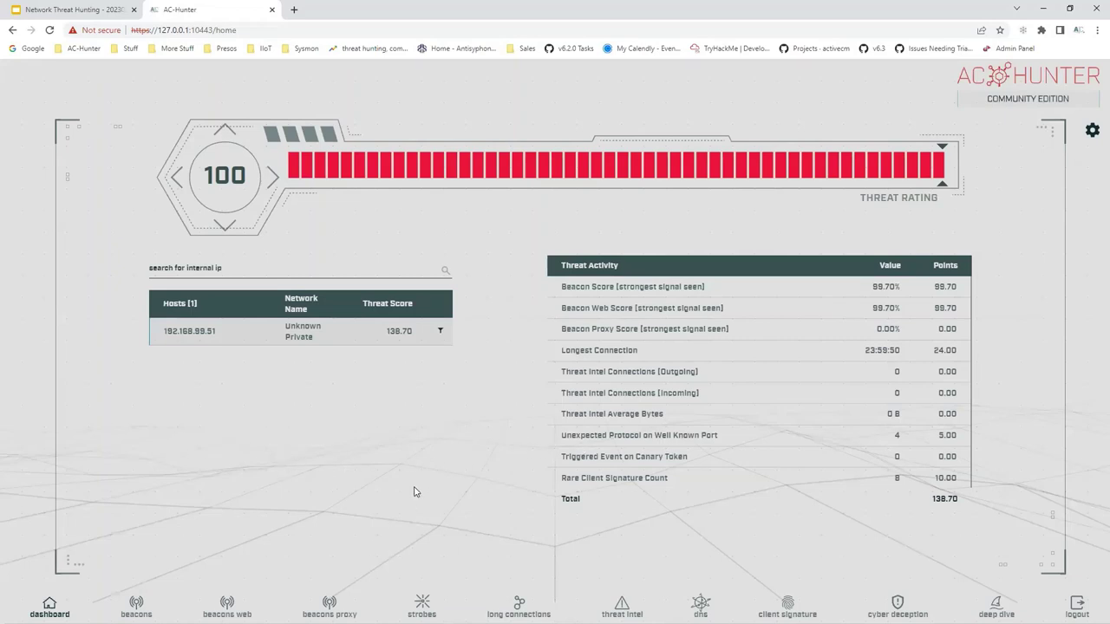
pyautogui.press('F5')
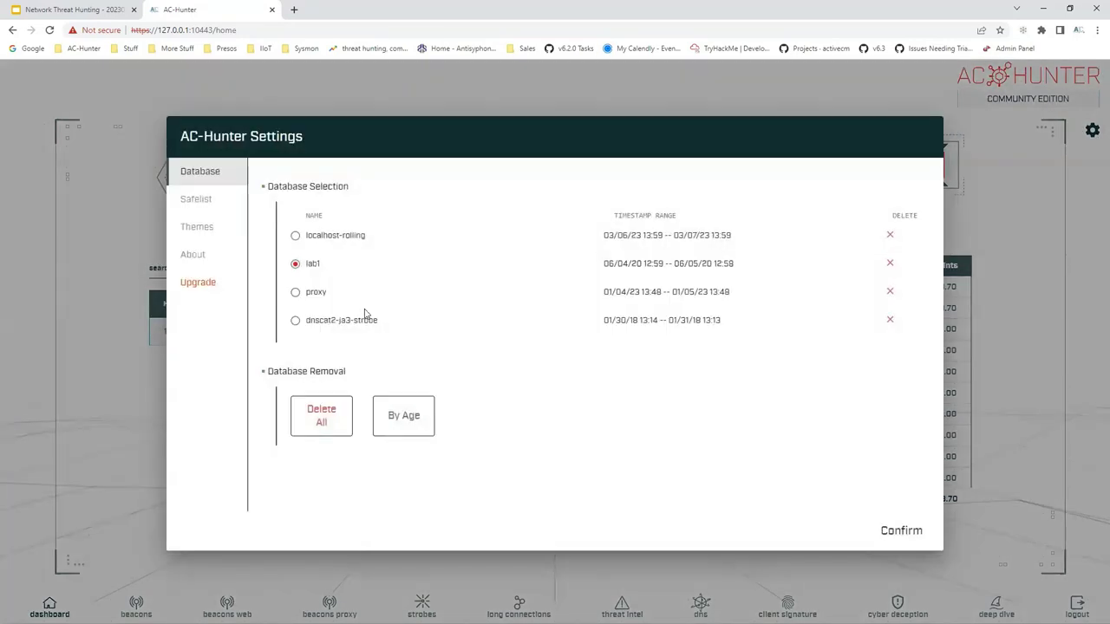
# Step: Load the dnscat2-ja3-strobe database, switch back to lab1, then reopen Settings
pyautogui.click(398, 320)
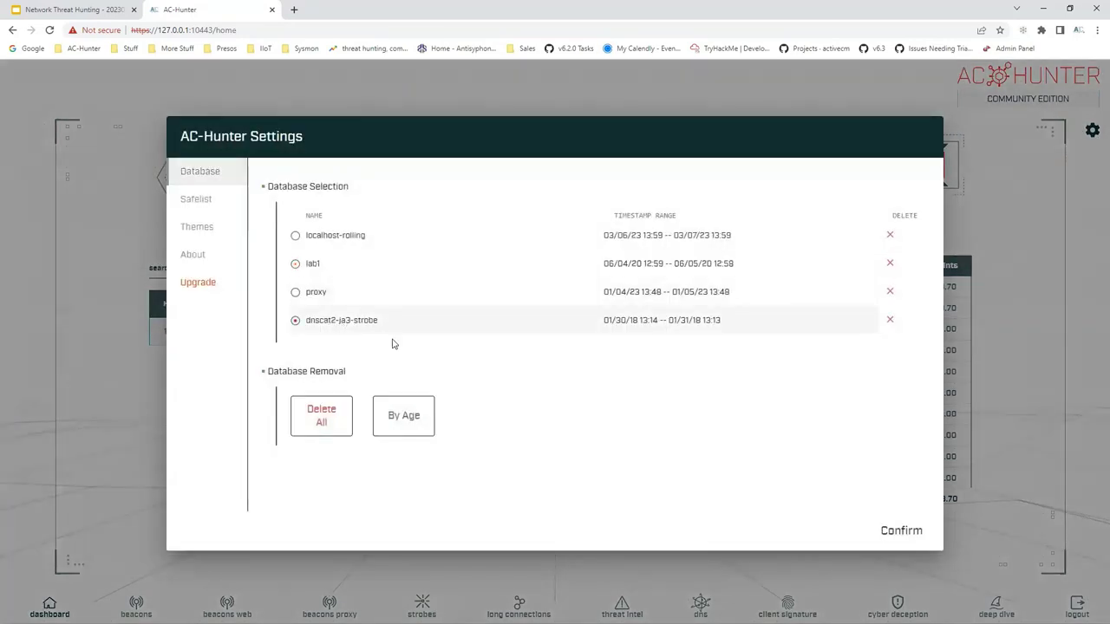
pyautogui.click(912, 539)
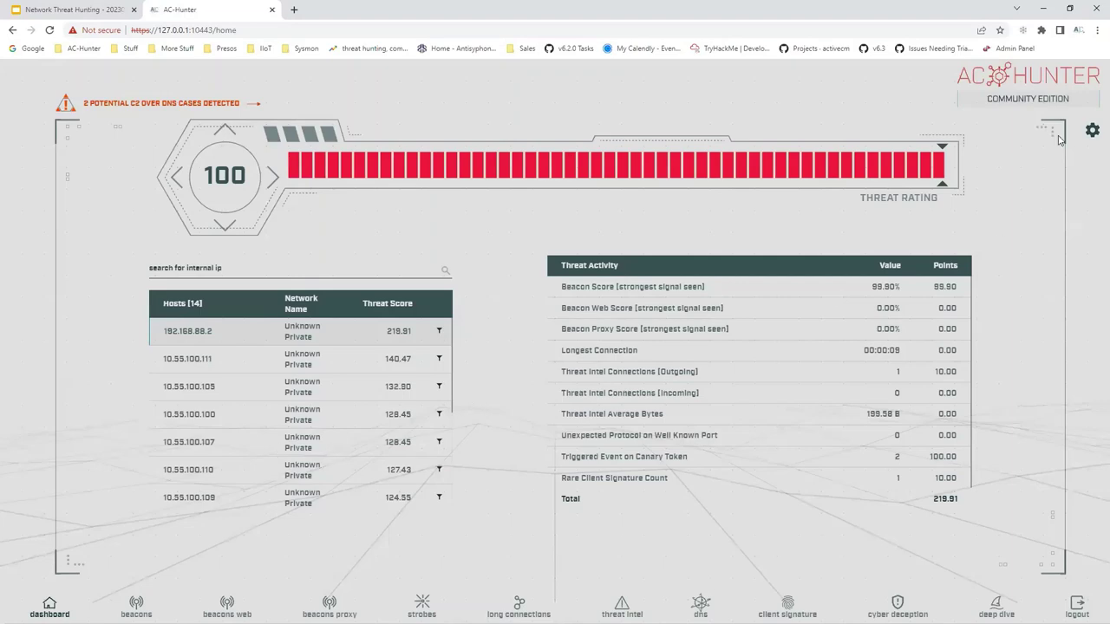
pyautogui.click(1084, 135)
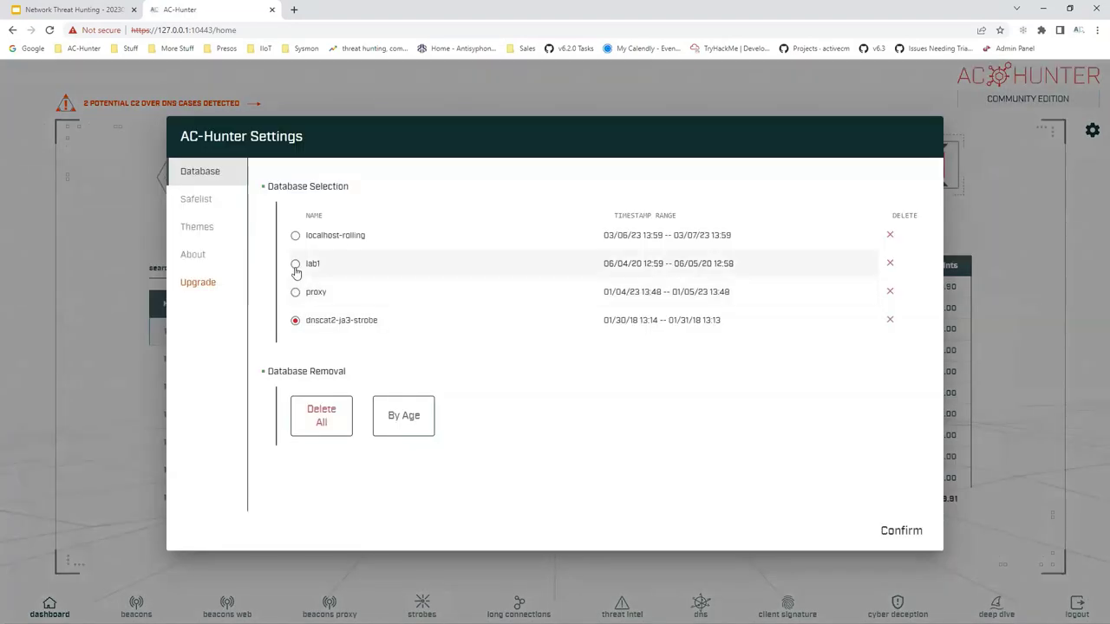
pyautogui.click(899, 530)
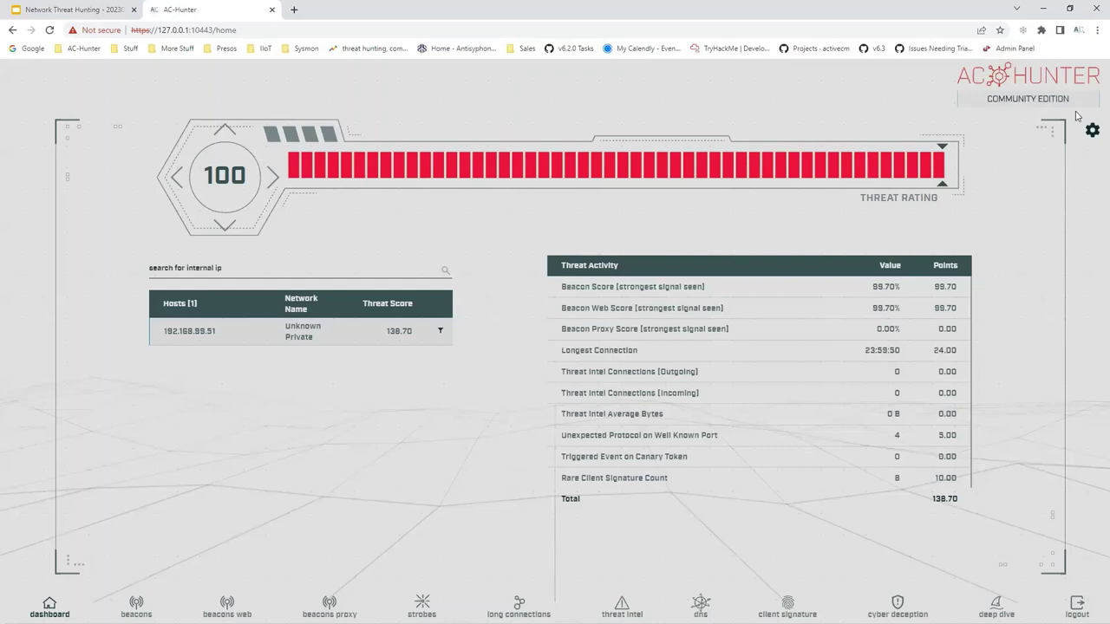
pyautogui.click(1092, 131)
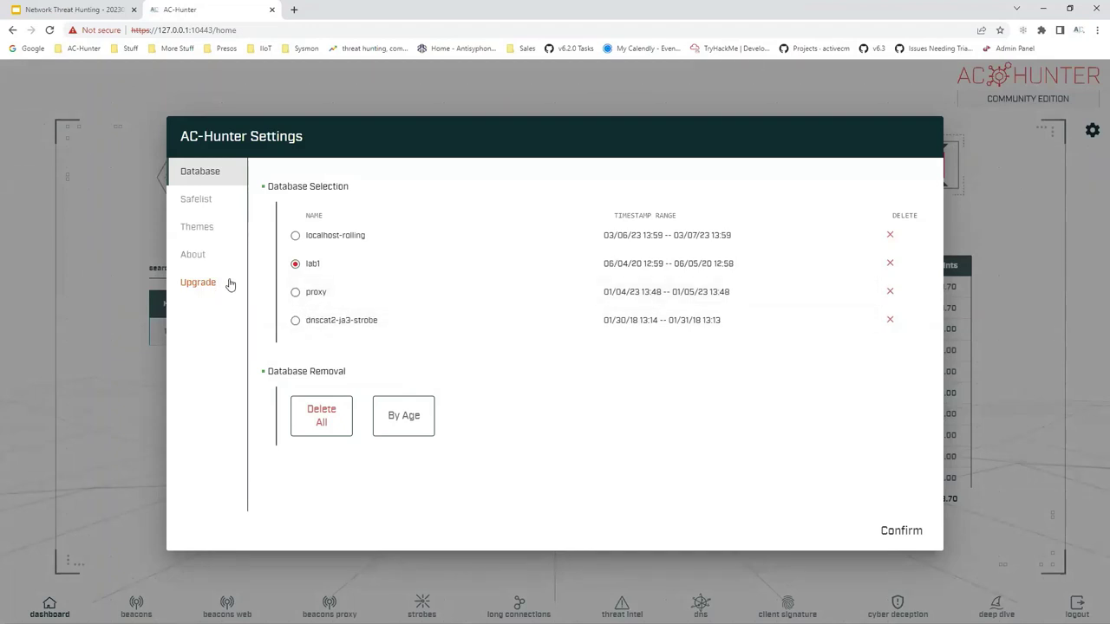
# Step: Apply the dark Game Mode theme and show the beacons web module
pyautogui.click(204, 230)
pyautogui.click(295, 225)
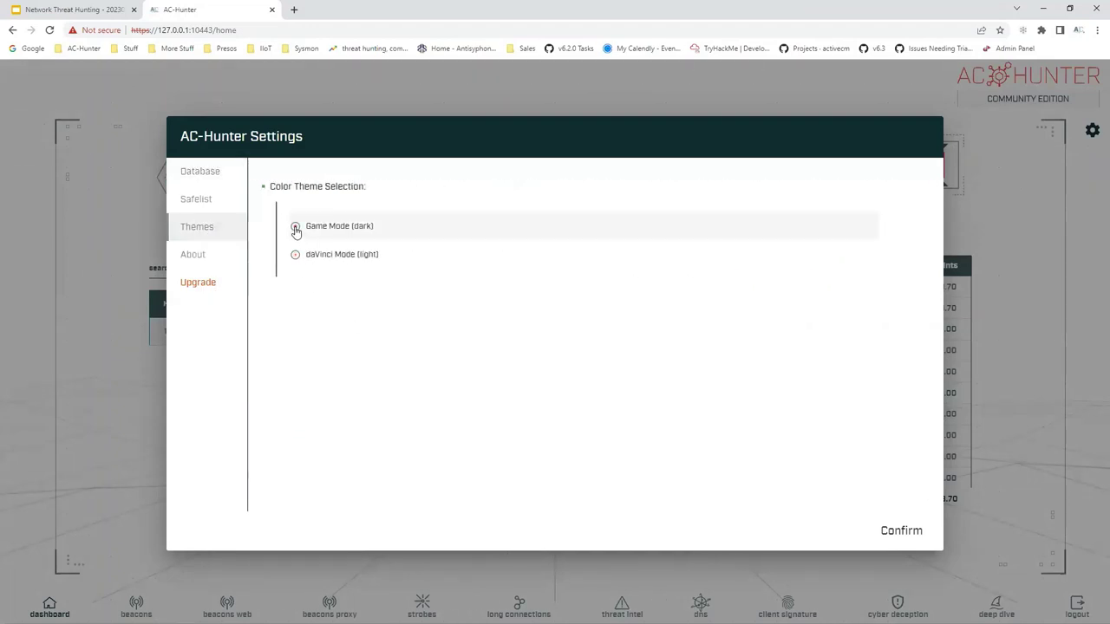
pyautogui.click(898, 531)
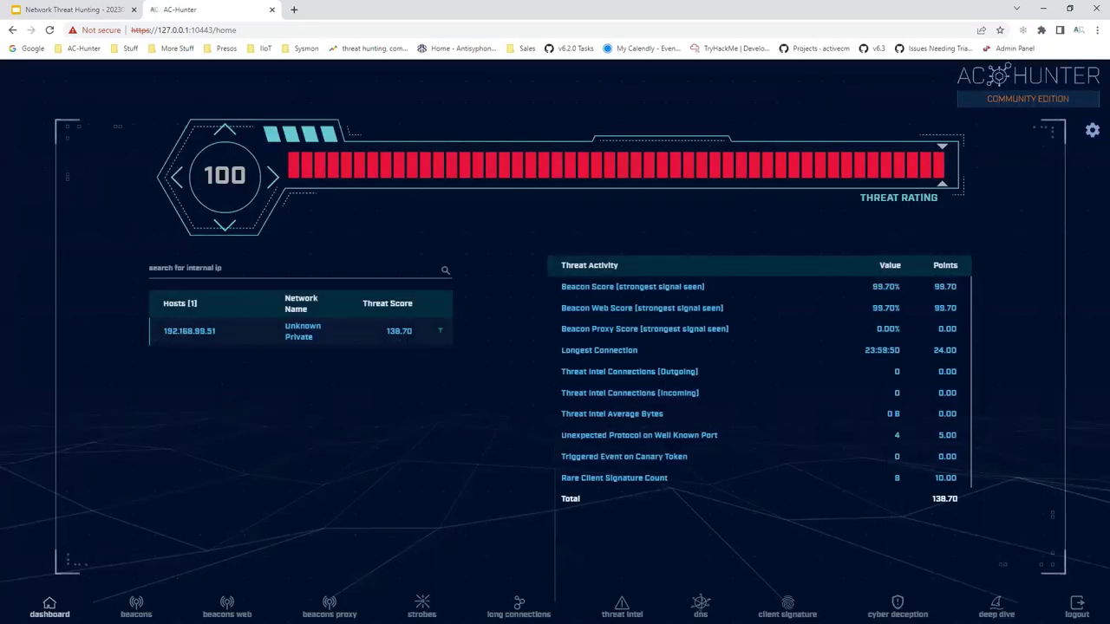
pyautogui.click(642, 308)
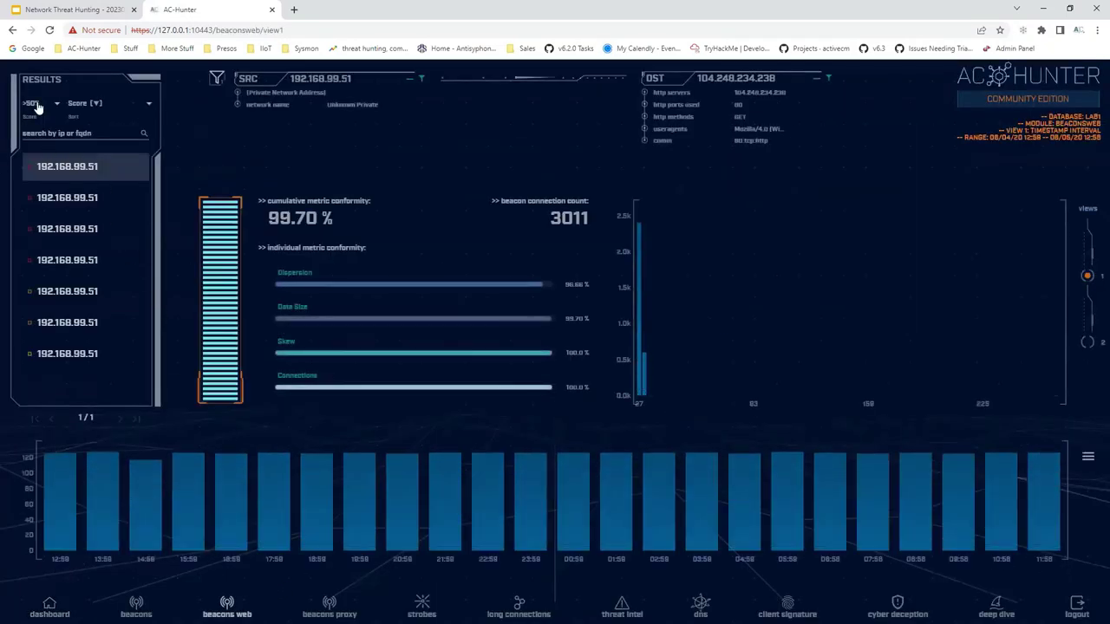
# Step: Filter beacons web to scores >80% and inspect the 192.168.99.51 beacon with 98.10%, 25 connections
pyautogui.click(39, 105)
pyautogui.click(80, 230)
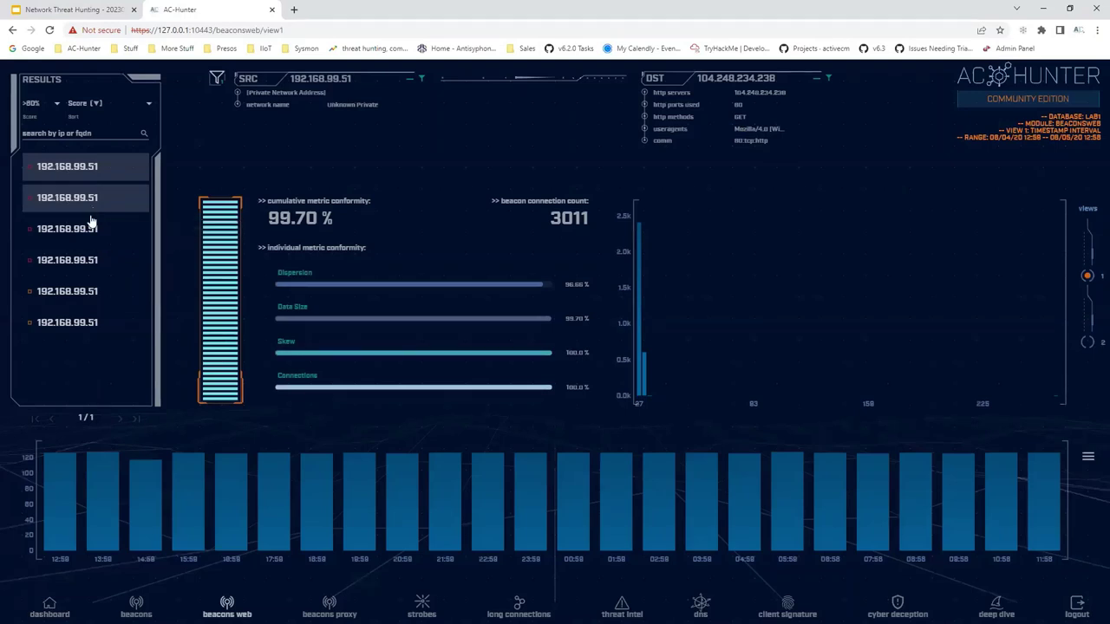
pyautogui.click(98, 231)
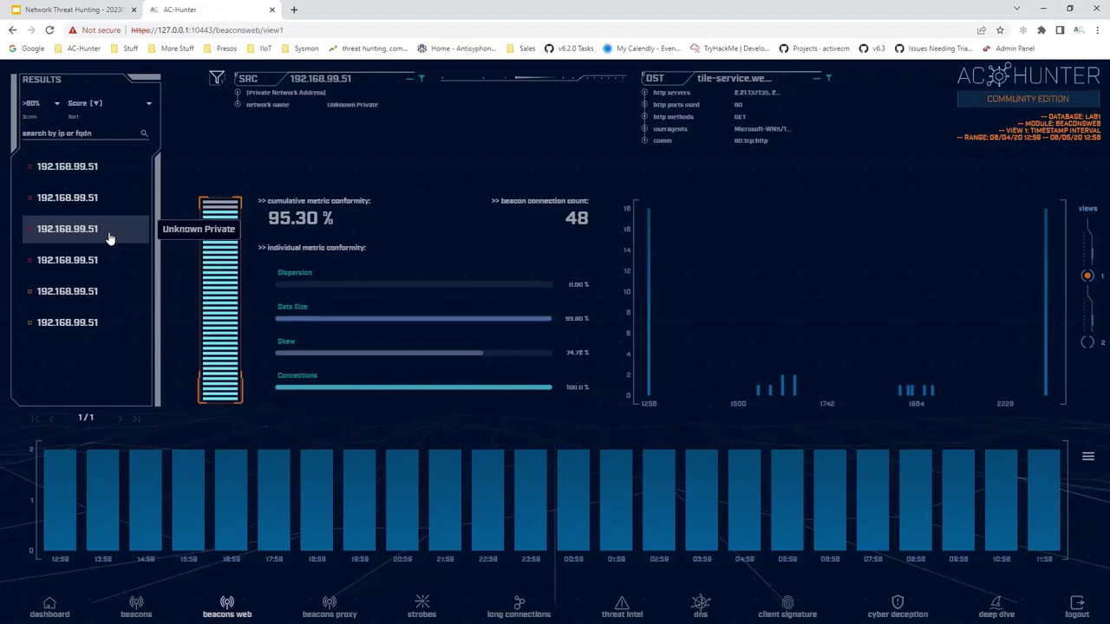
pyautogui.click(87, 206)
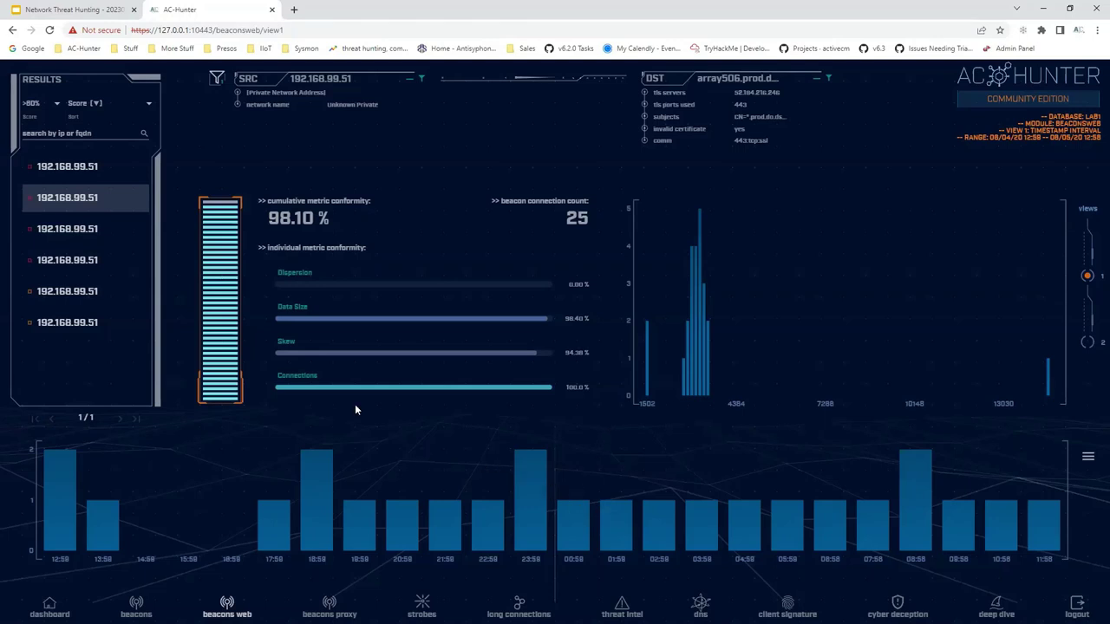
pyautogui.click(92, 197)
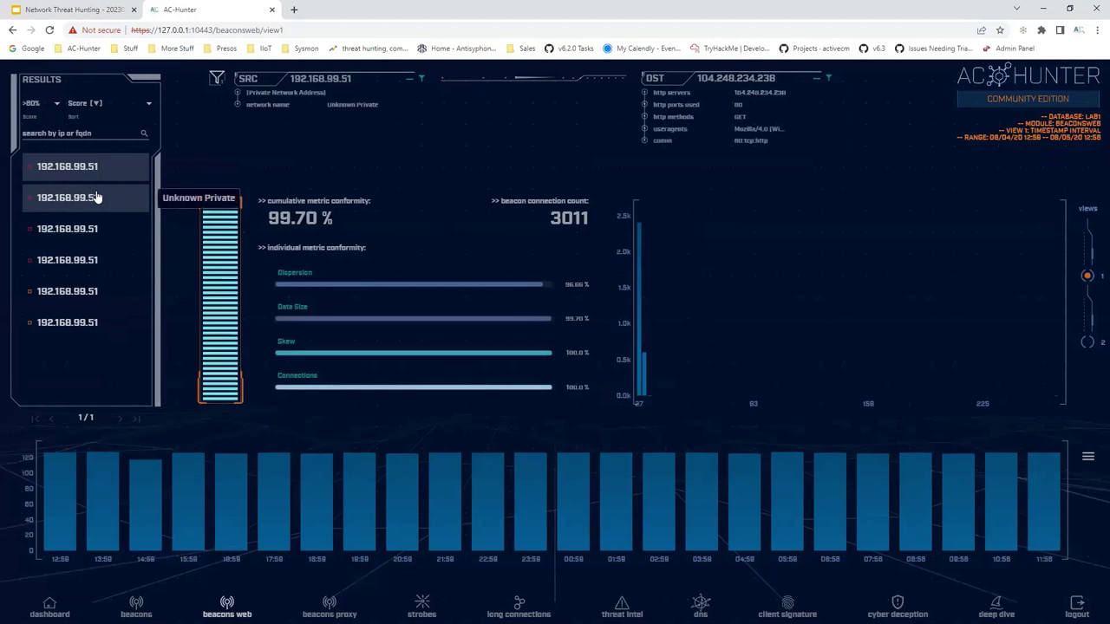
pyautogui.click(87, 198)
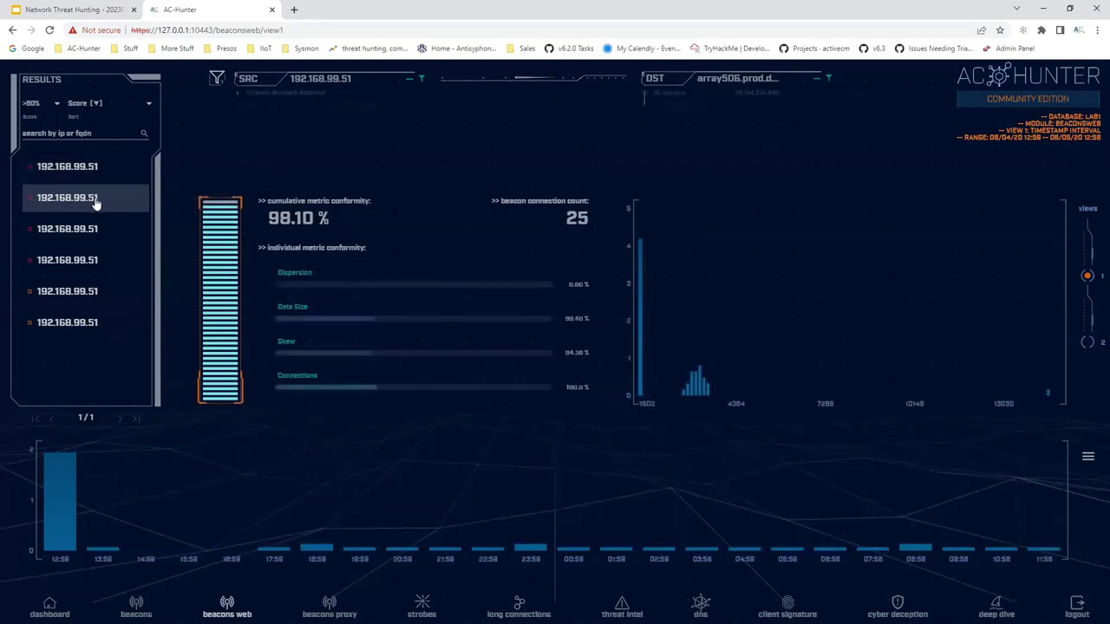
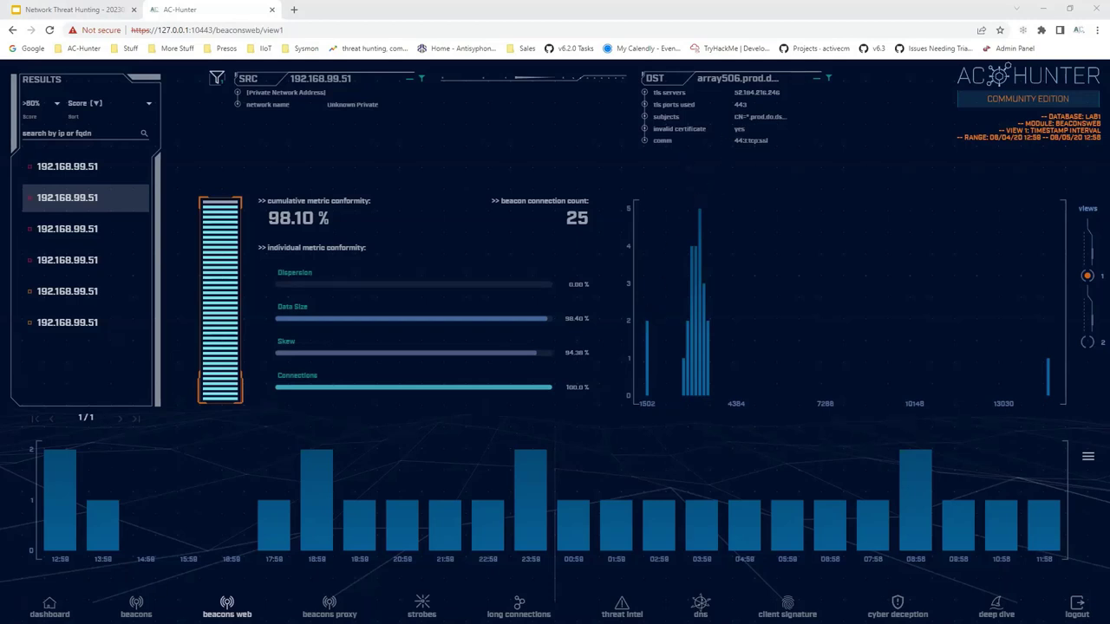
# Step: Go to the dashboard, then back into Beacons Web to reload the 192.168.99.51 beacon entries
pyautogui.click(49, 606)
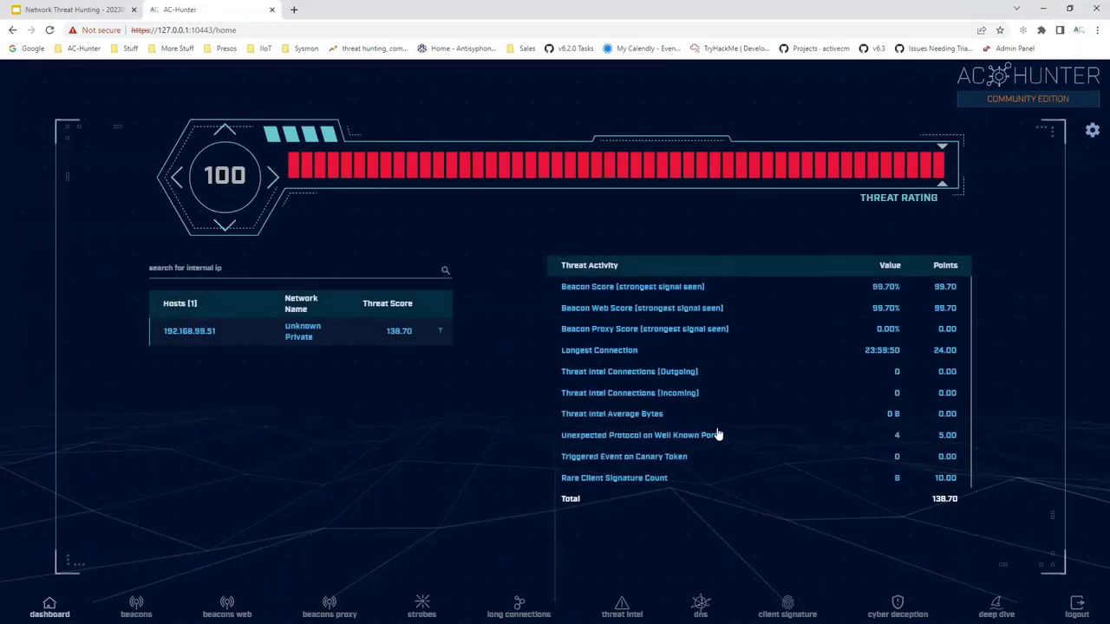
pyautogui.click(229, 604)
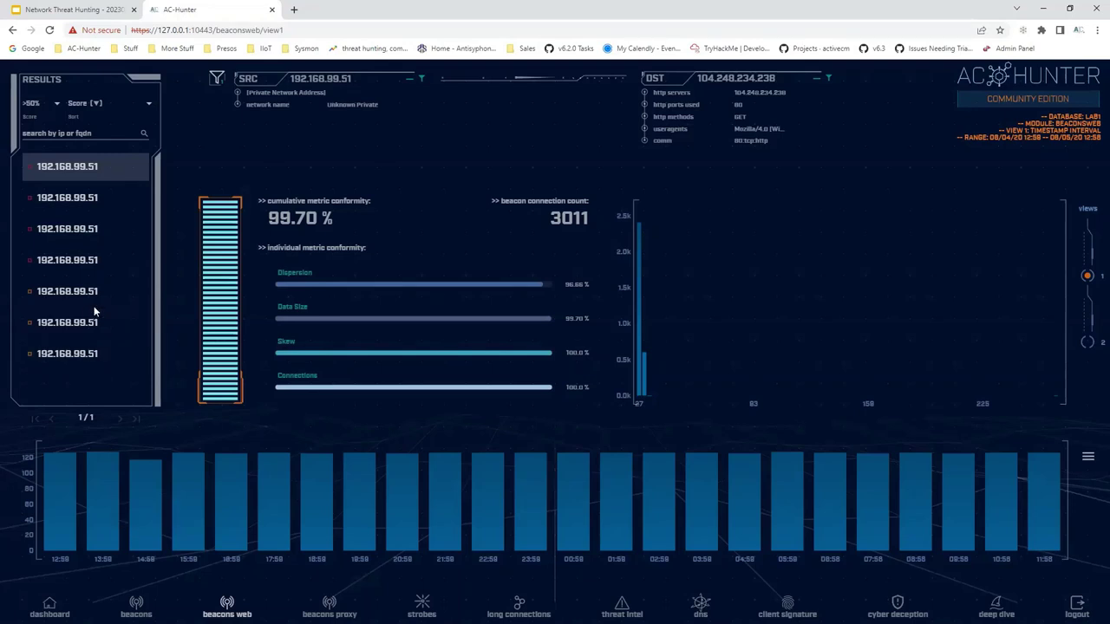
# Step: Filter beacons to scores above 80%, then open the second and third entries (95.30%, 48 connections)
pyautogui.click(33, 107)
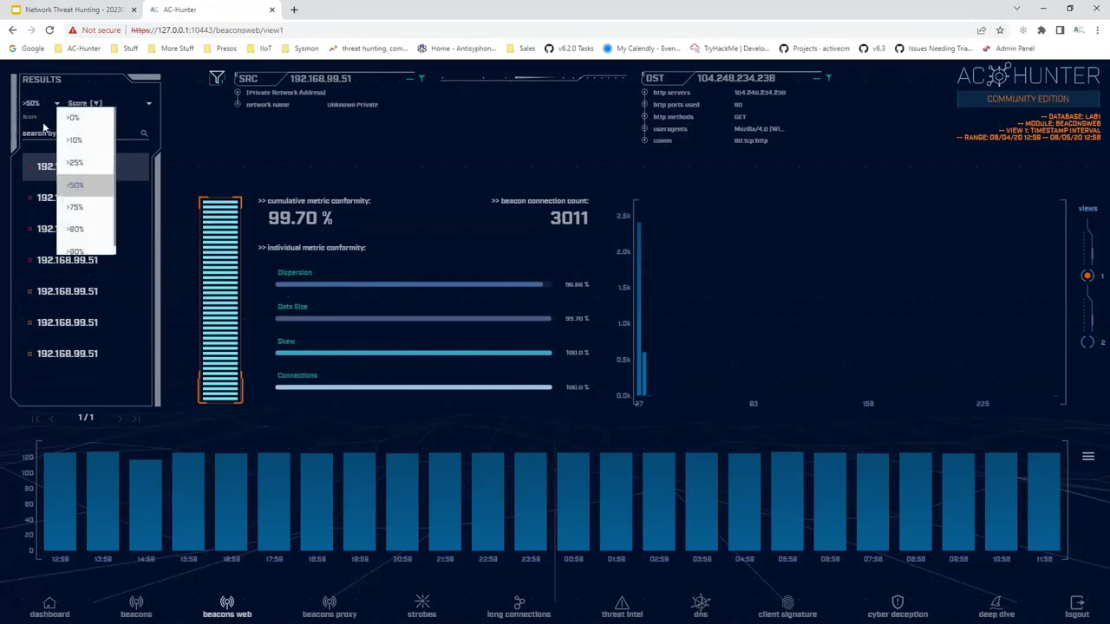
pyautogui.click(77, 231)
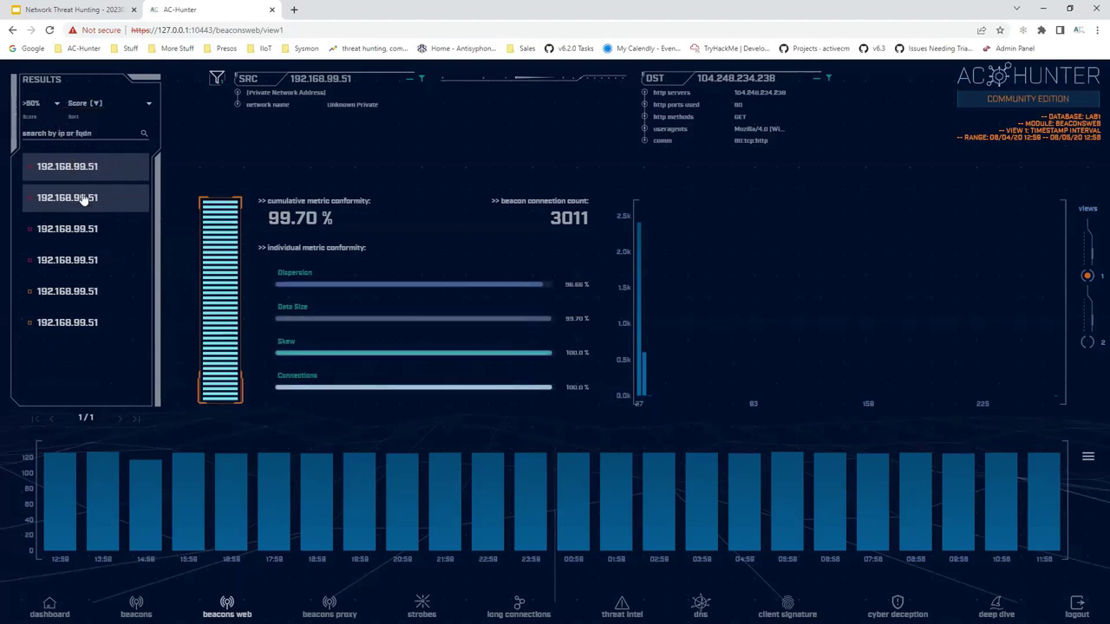
pyautogui.click(82, 199)
pyautogui.click(95, 233)
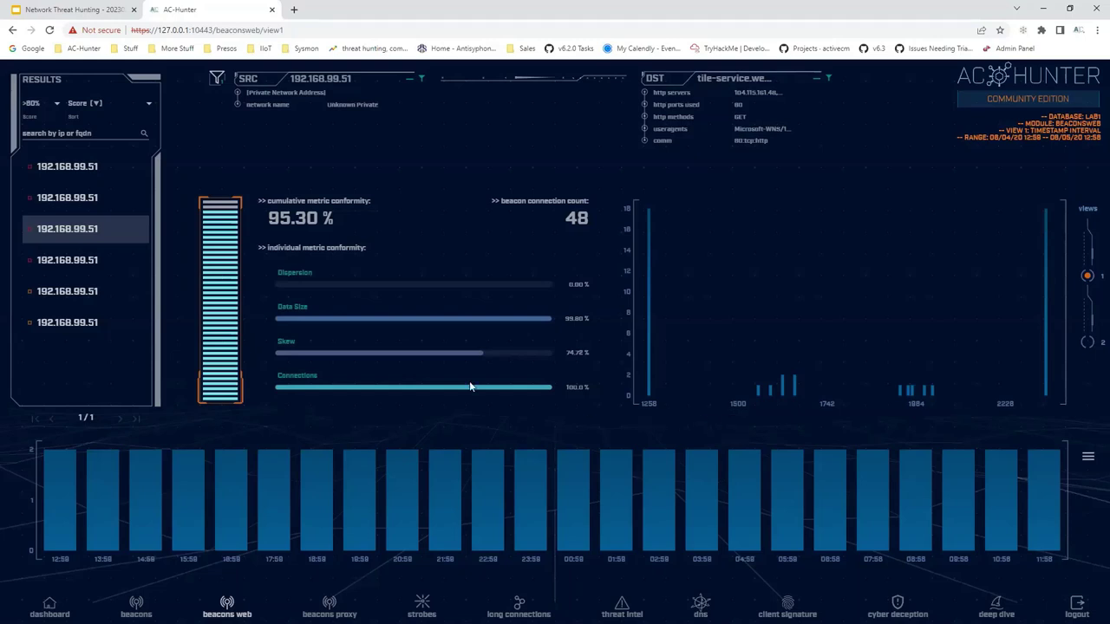
# Step: Inspect entries four, two, five and six, ending on the top beacon: 99.70%, 3011 connections
pyautogui.click(65, 260)
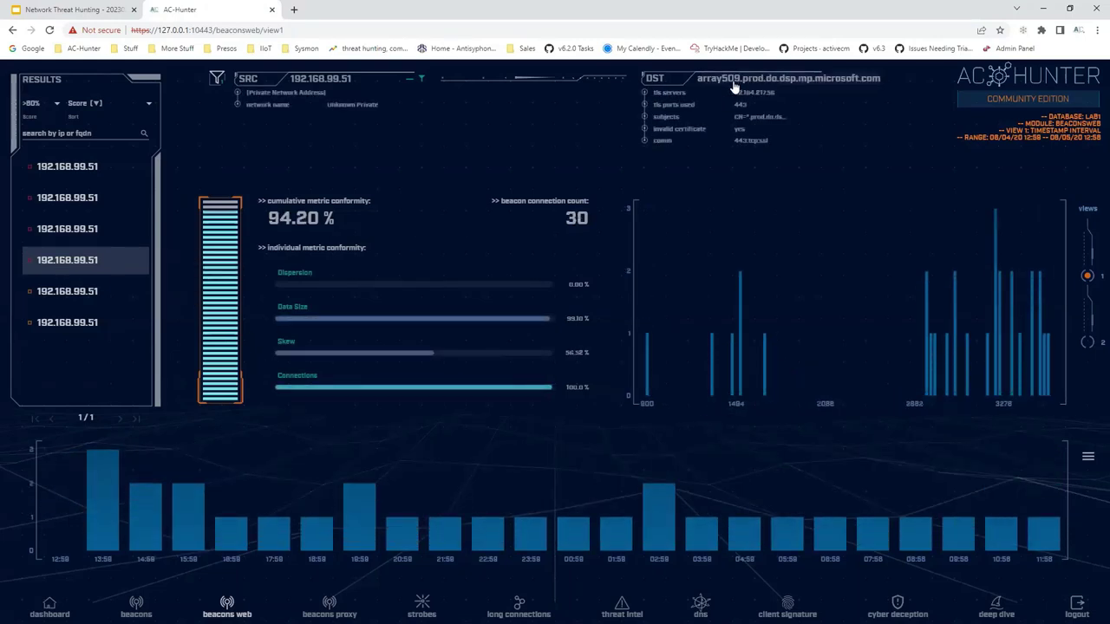
pyautogui.click(78, 204)
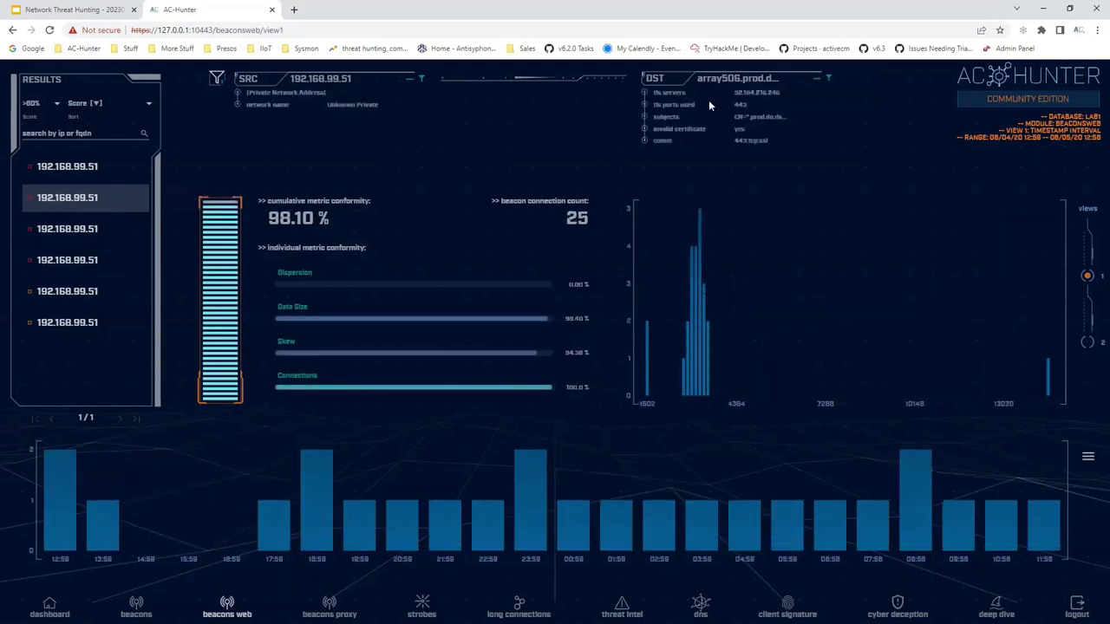
pyautogui.click(89, 270)
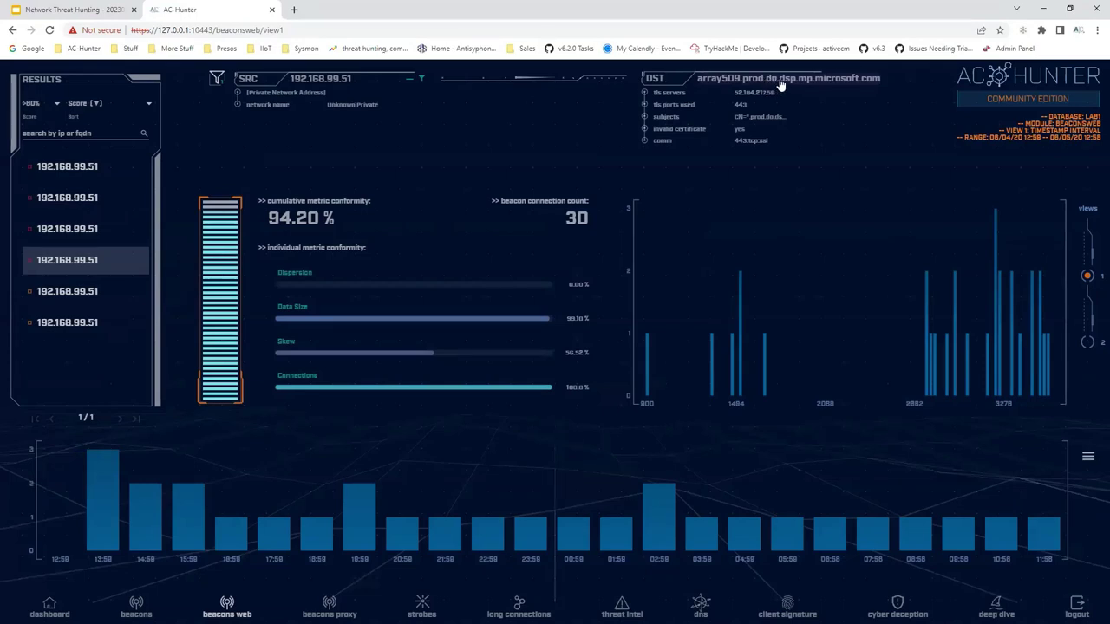
pyautogui.click(91, 293)
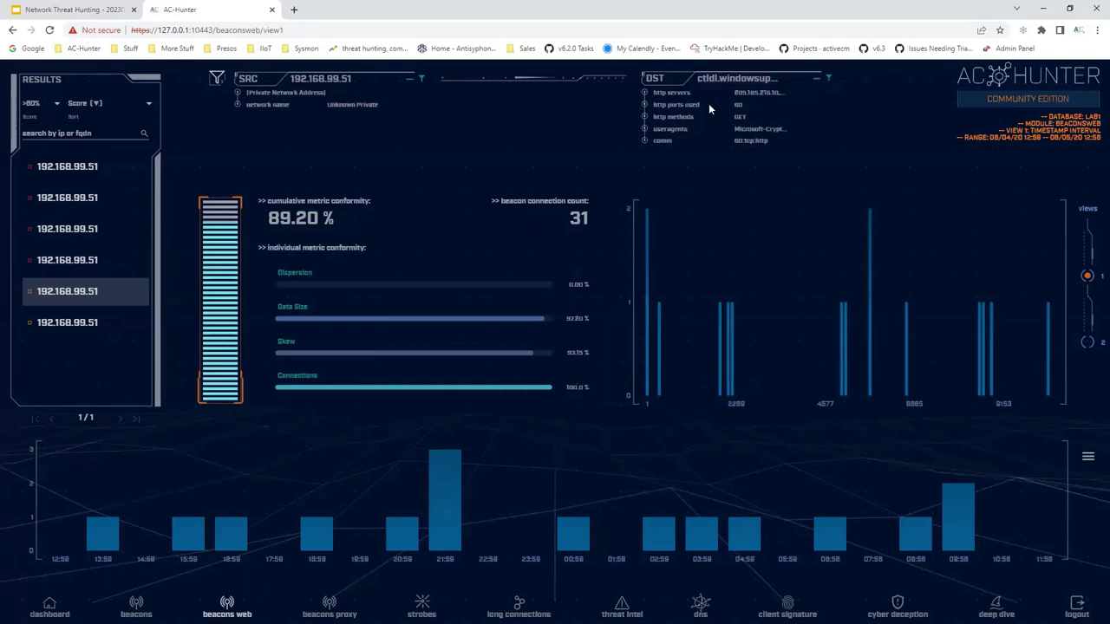
pyautogui.click(71, 326)
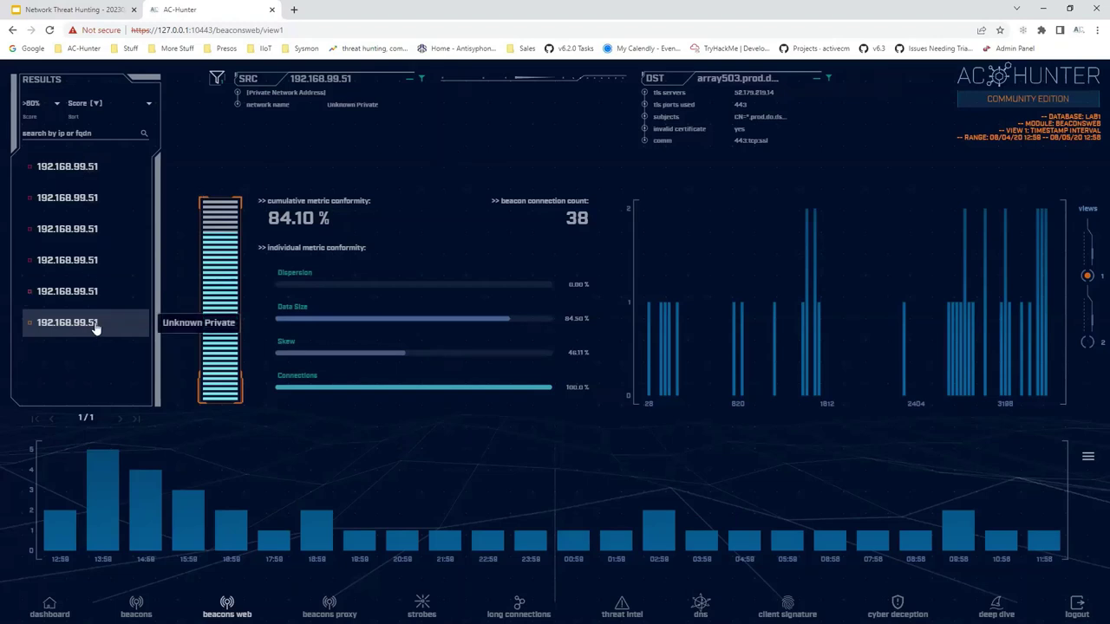
pyautogui.click(87, 168)
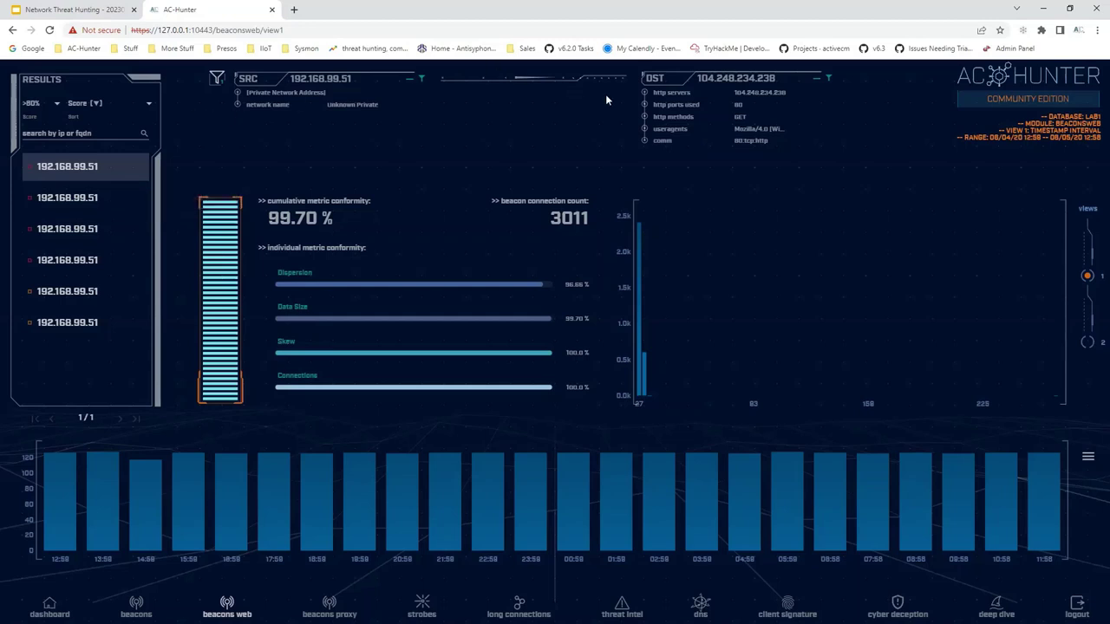
# Step: Check lookup options for 104.248.234.238, then open the second beacon entry (98.10%, 25 connections)
pyautogui.click(747, 82)
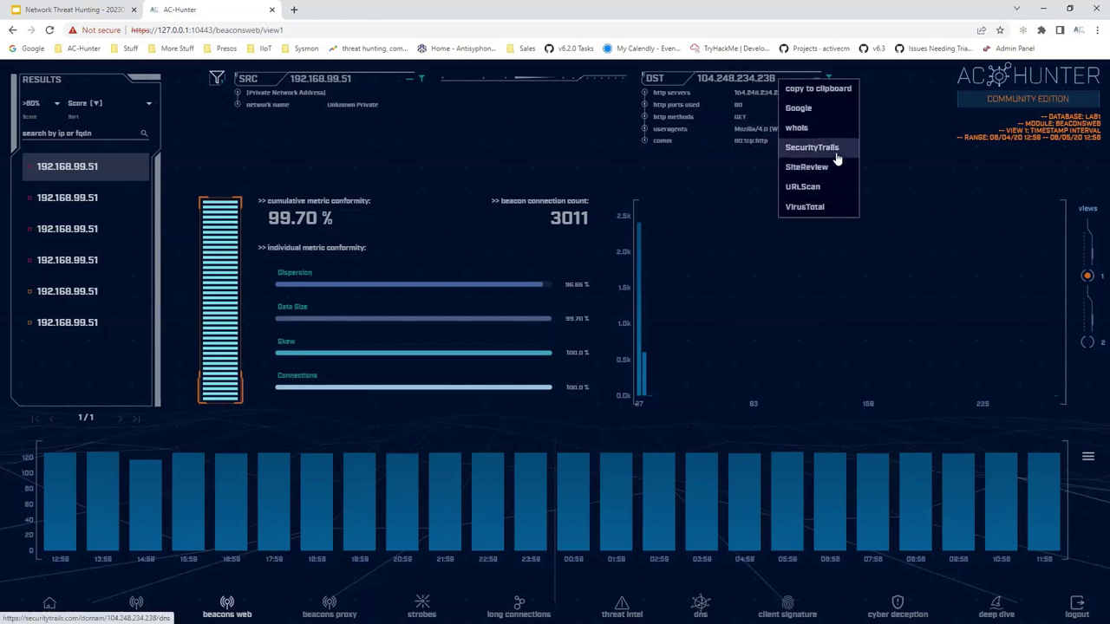
pyautogui.click(702, 164)
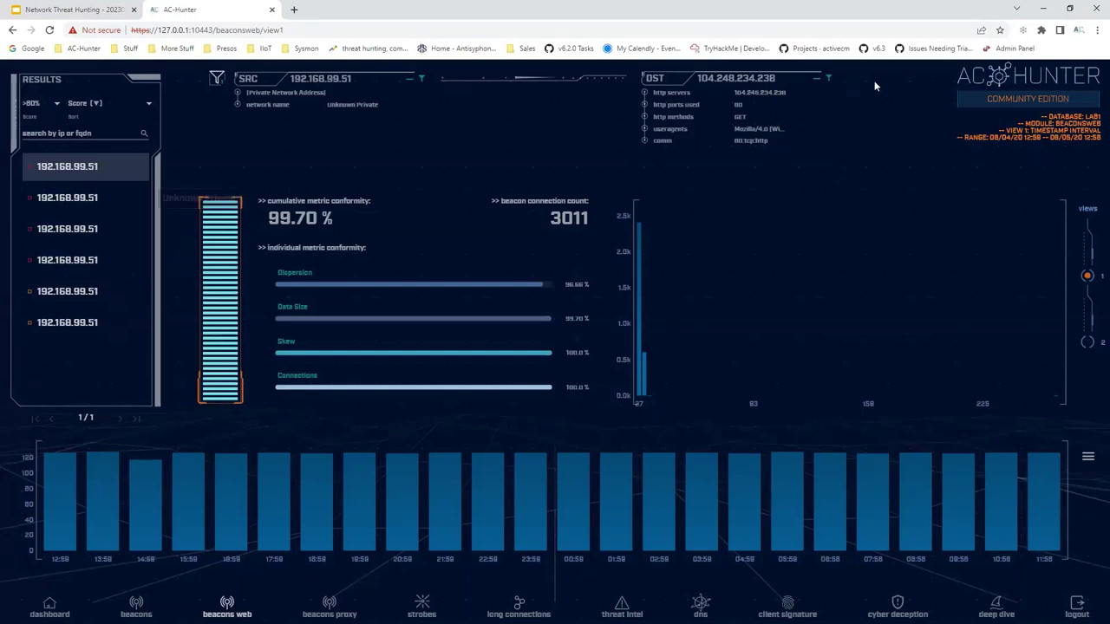
pyautogui.click(74, 199)
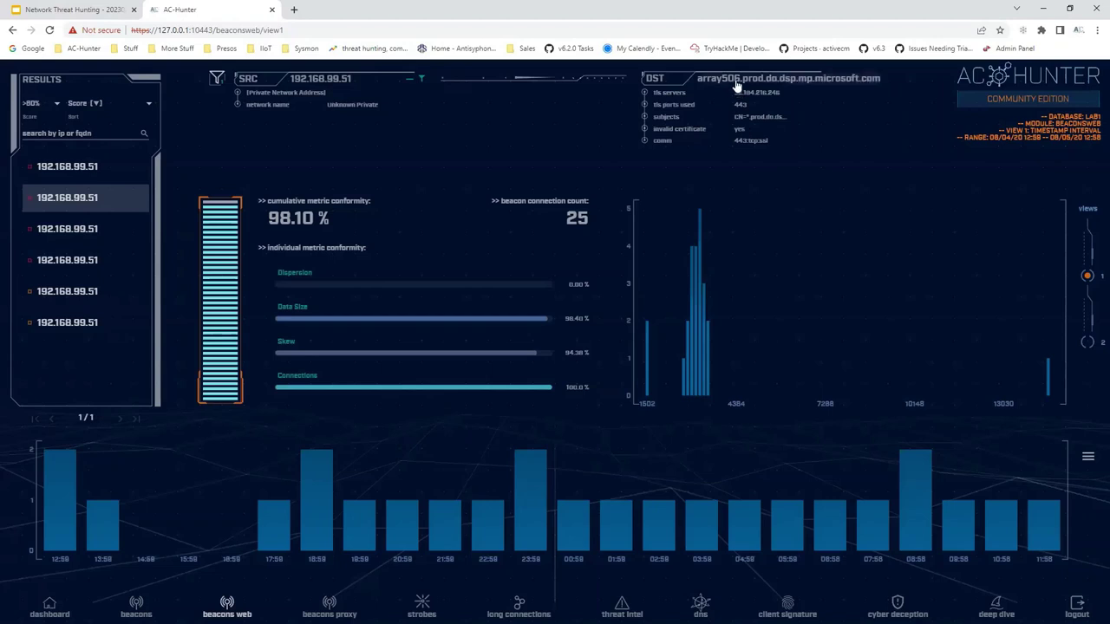
pyautogui.click(877, 79)
pyautogui.click(698, 197)
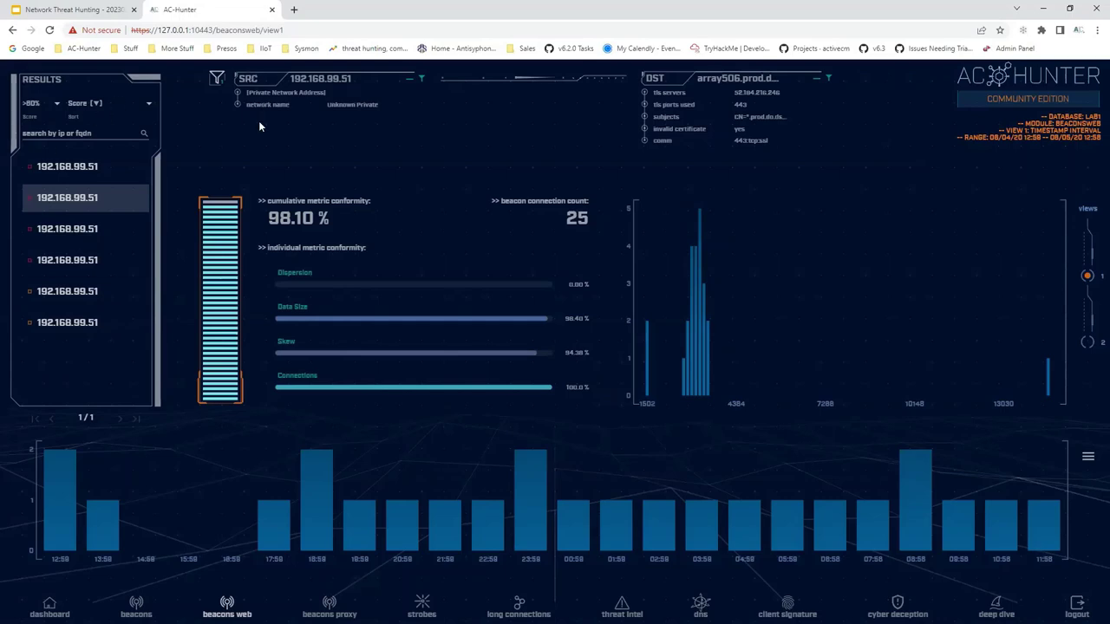
# Step: In the Network Threat Hunting deck, show the Lab1 Beacons Web instructions slide (slide 130)
pyautogui.click(73, 10)
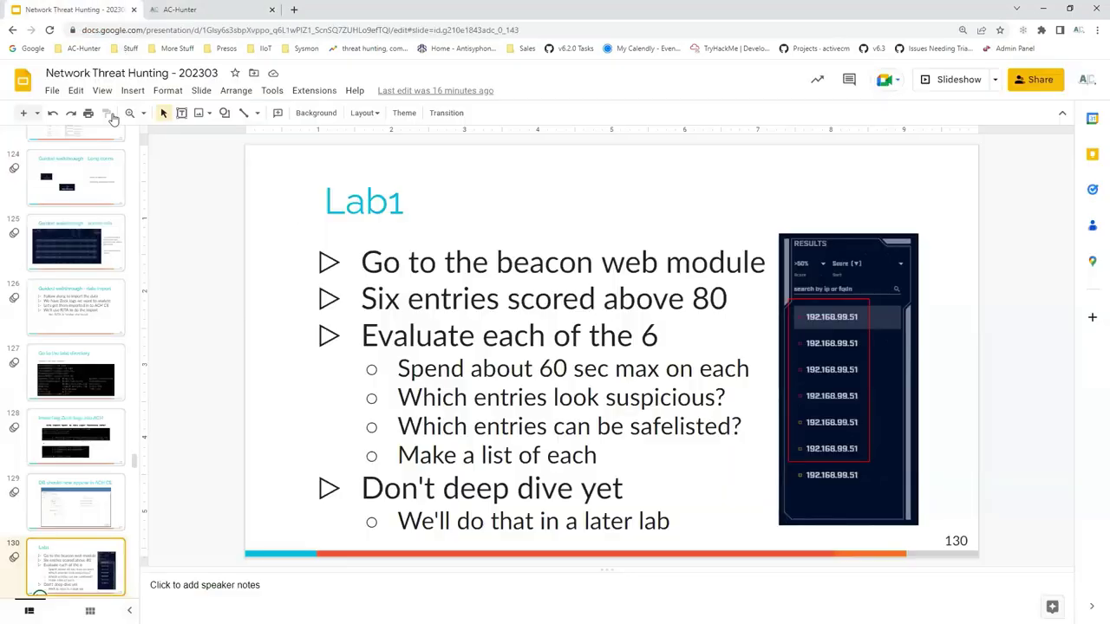
pyautogui.scroll(-4, 76, 563)
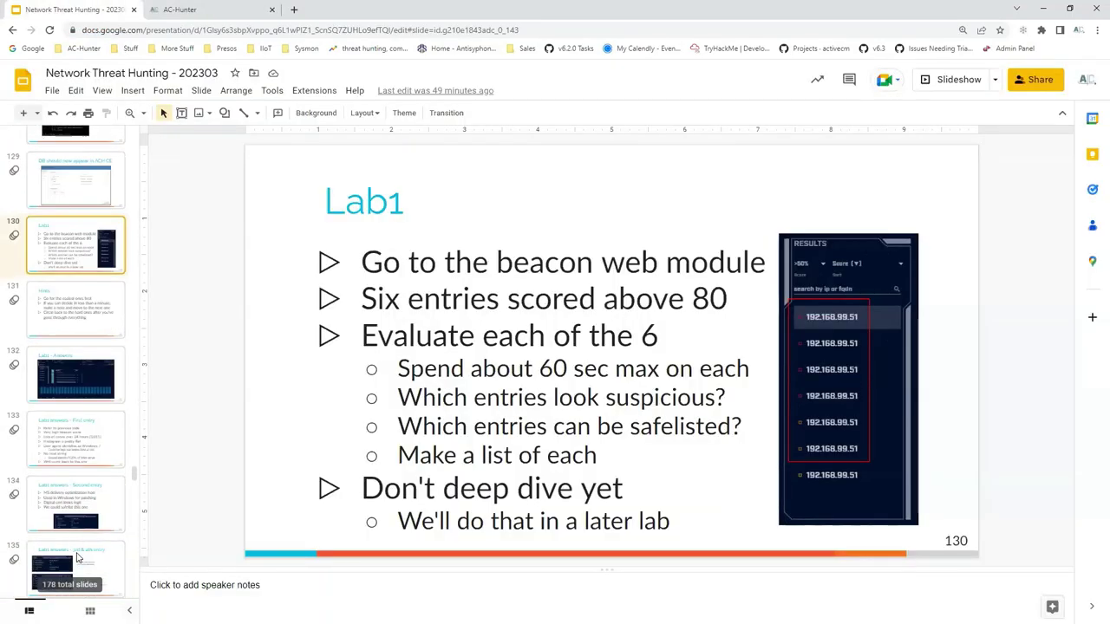
pyautogui.click(70, 303)
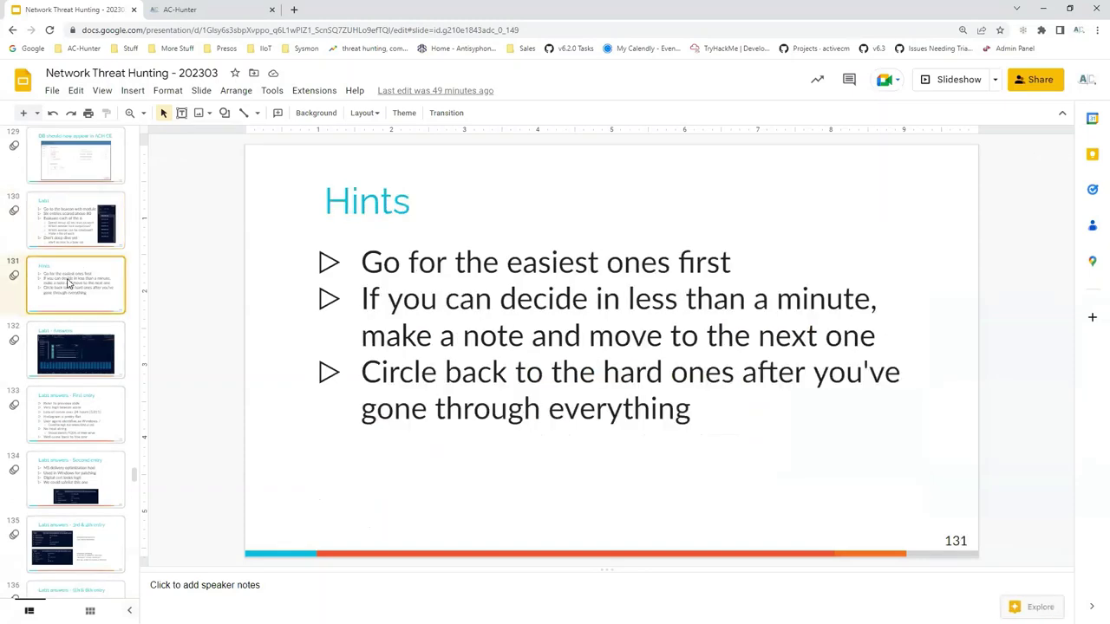
pyautogui.press('Up')
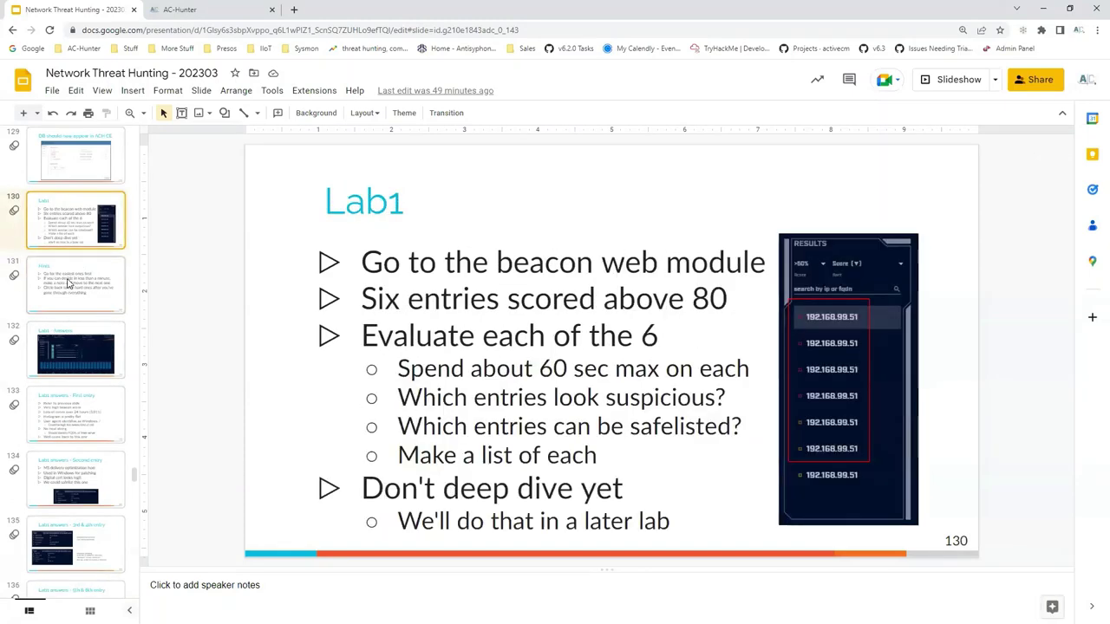
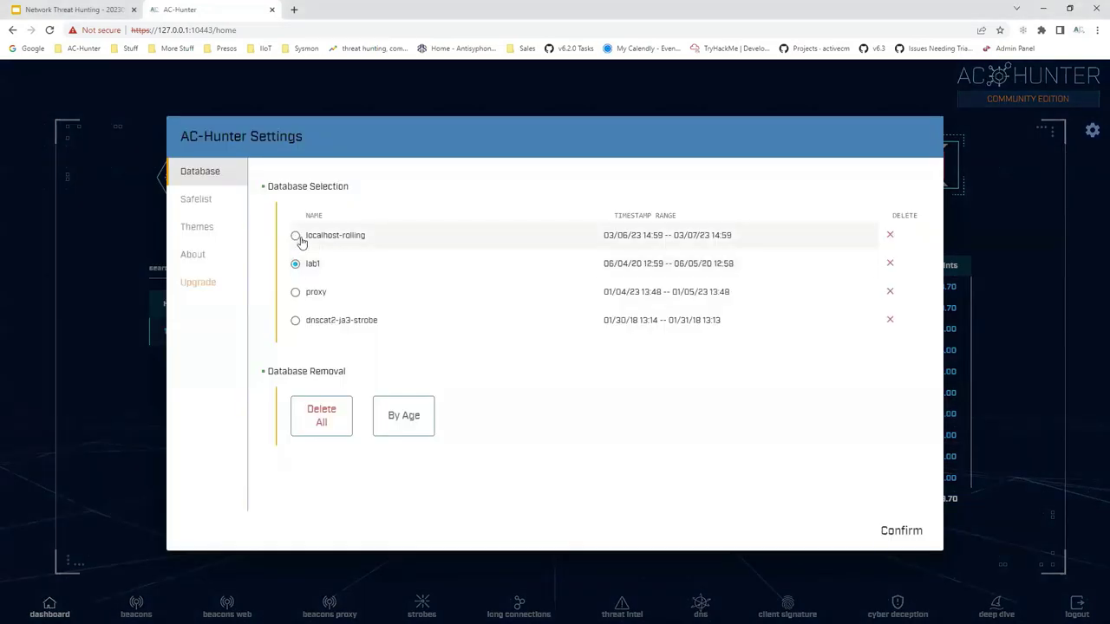
# Step: Make lab1 the active database in Database Selection and confirm the choice
pyautogui.click(295, 236)
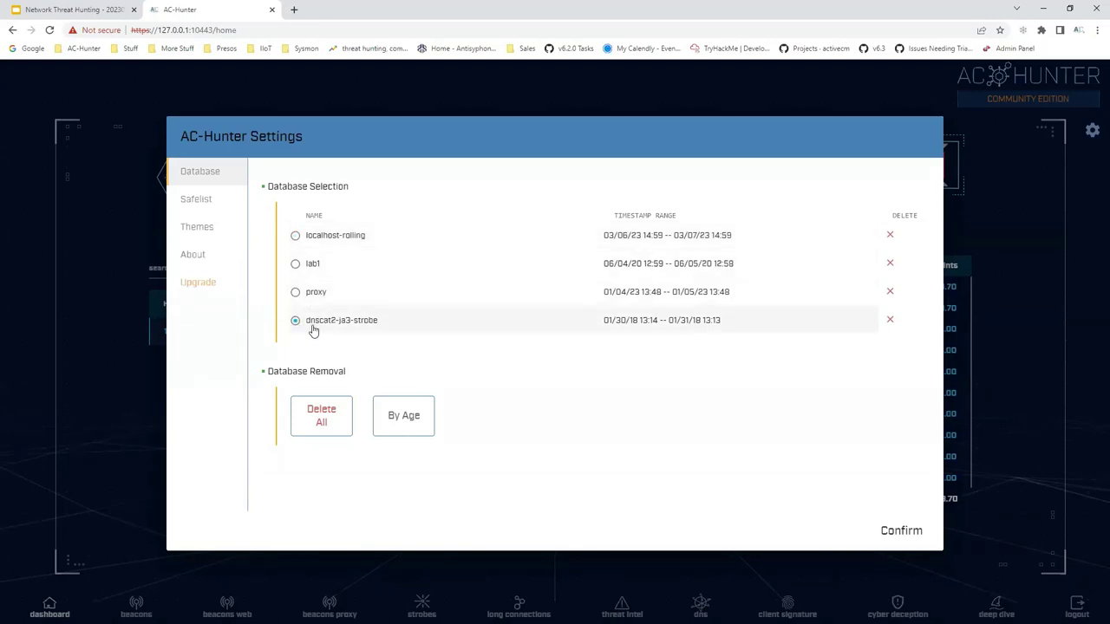
pyautogui.click(295, 264)
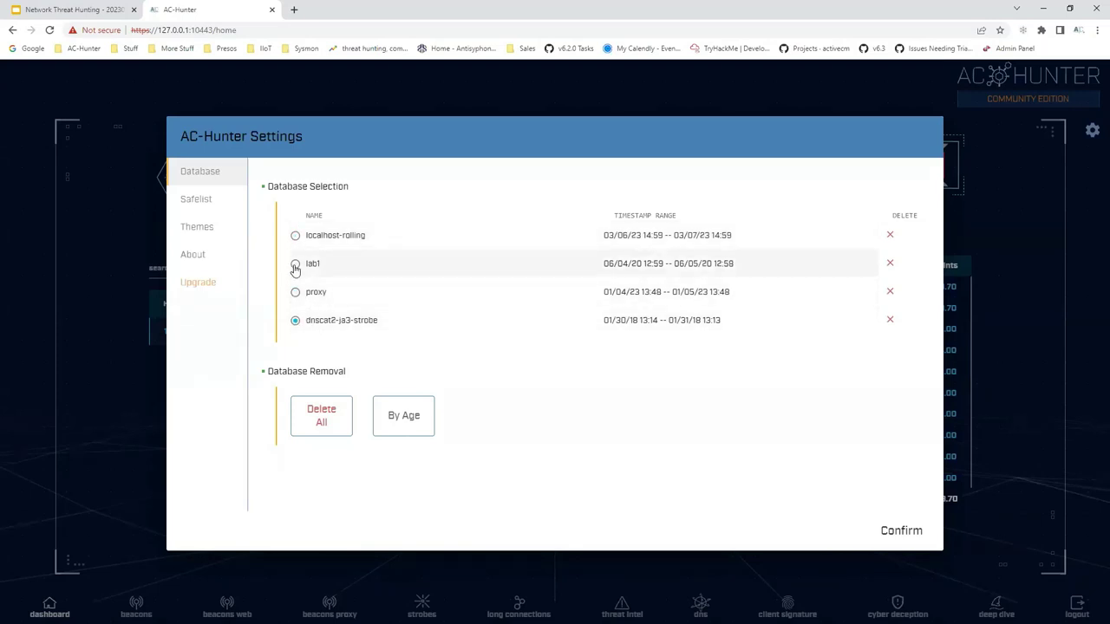
pyautogui.click(861, 532)
# Step: Open the beacons web analysis and raise the minimum Score threshold
pyautogui.click(227, 606)
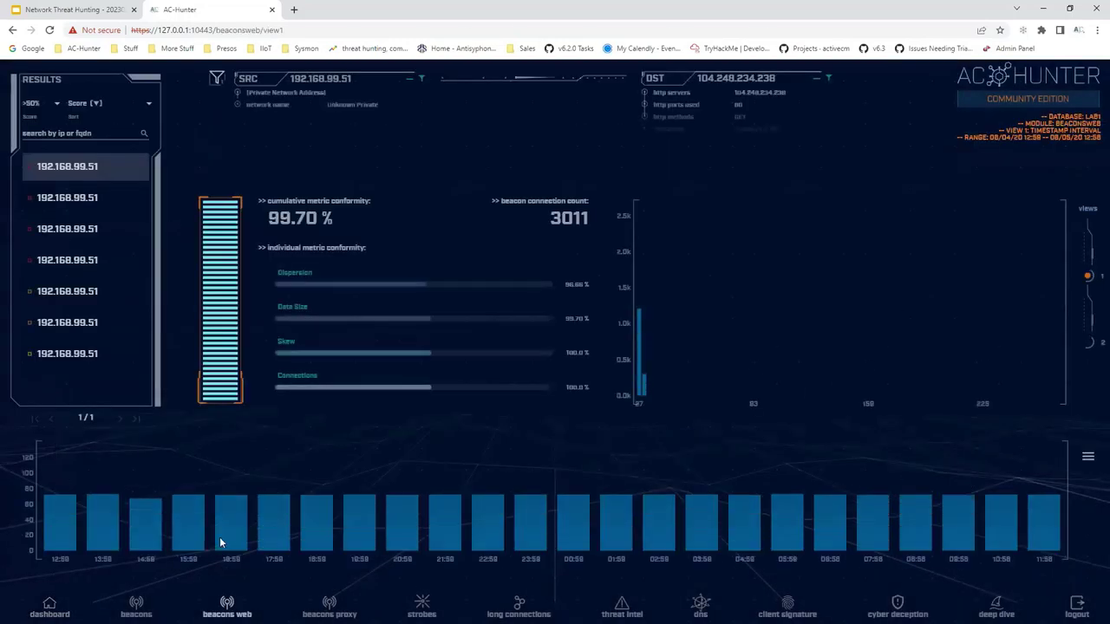
pyautogui.click(35, 106)
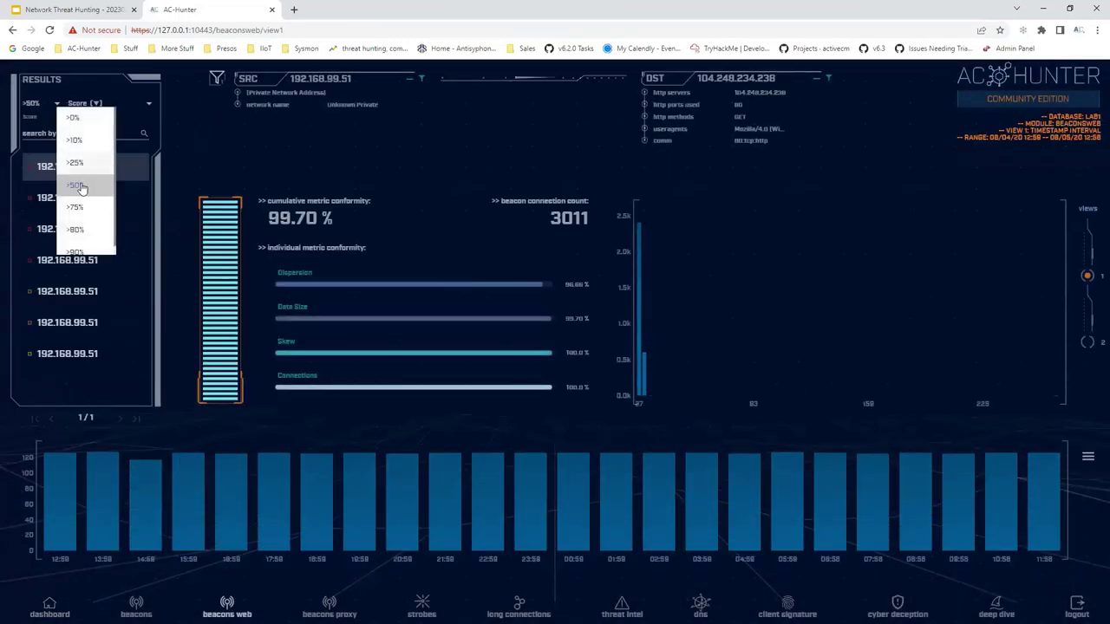
pyautogui.click(85, 232)
# Step: Inspect the first two beacons and start safelisting the array506.prod.do.dsp.mp.microsoft.com destination
pyautogui.click(87, 177)
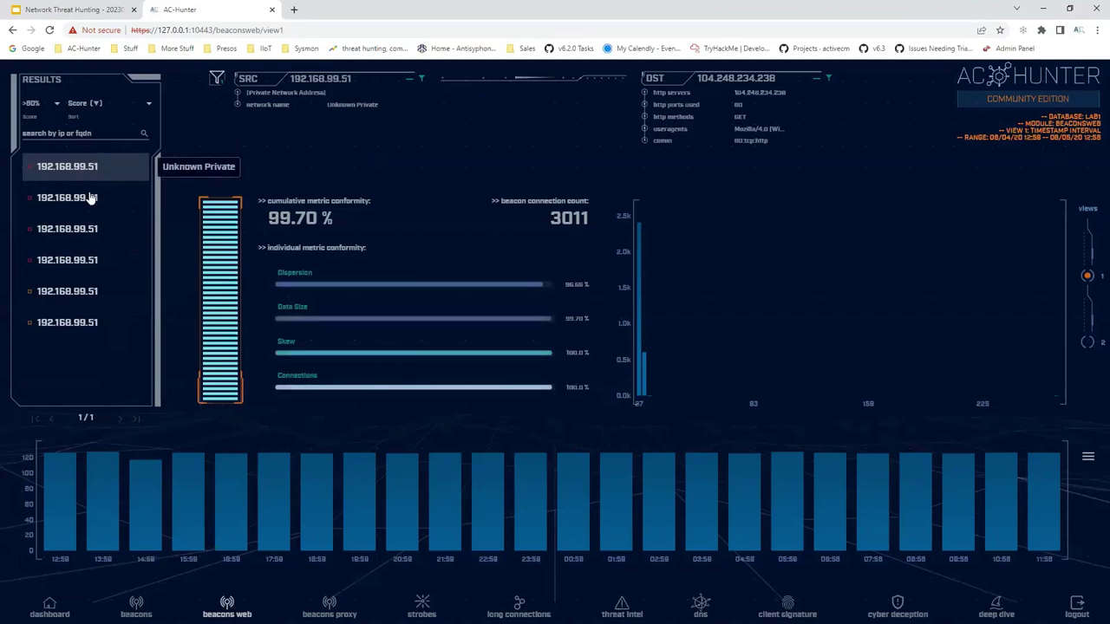
pyautogui.click(87, 196)
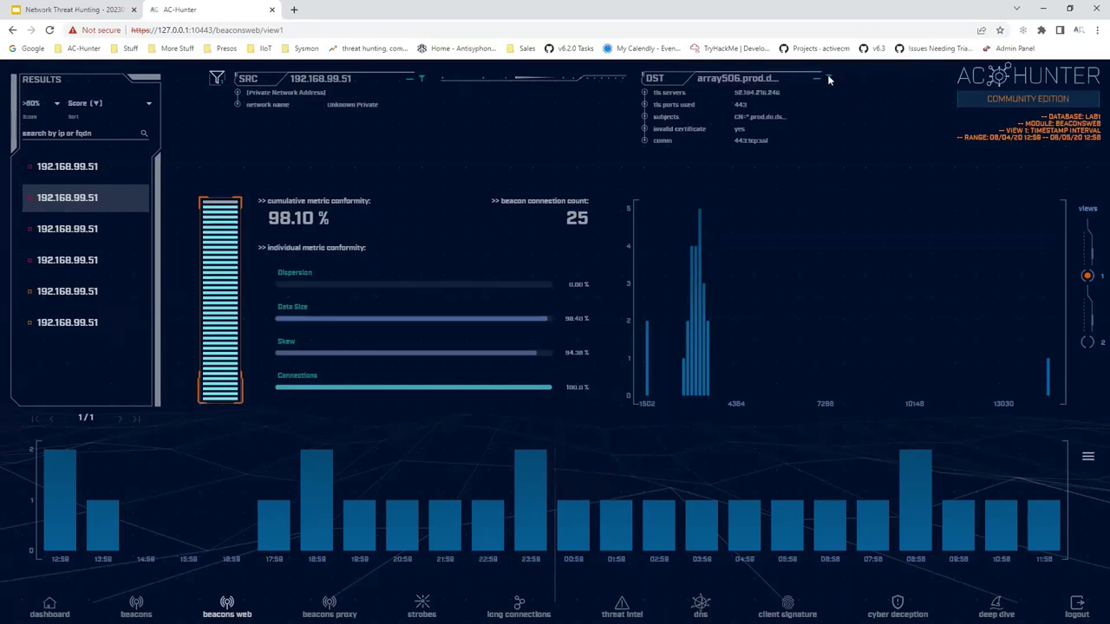
pyautogui.click(827, 78)
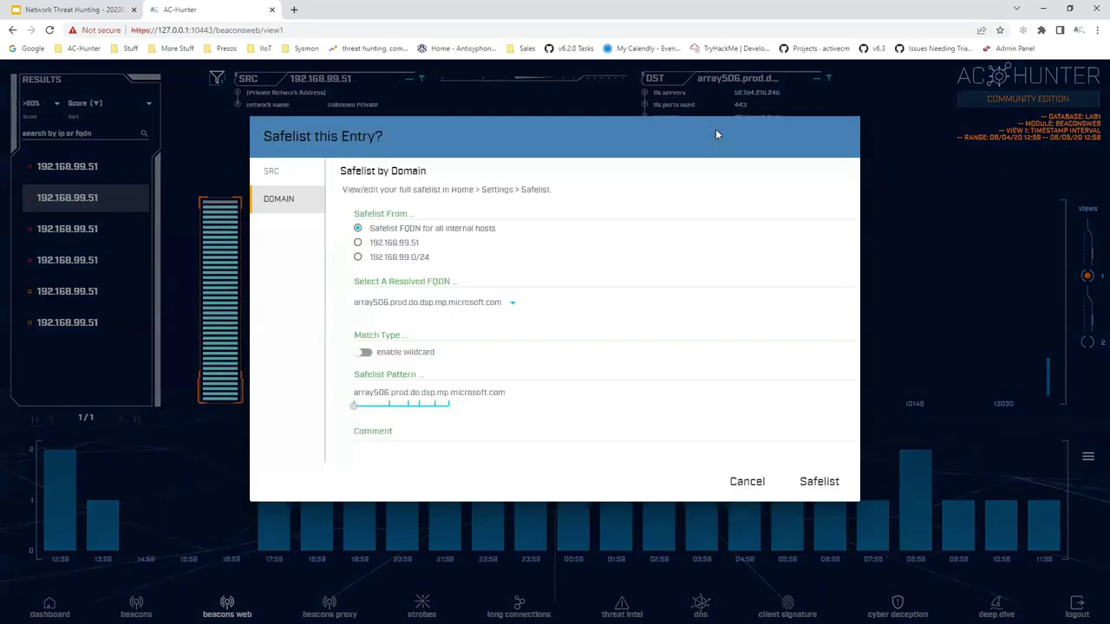
# Step: Safelist wildcard *.prod.do.dsp.mp.microsoft.com for all internal hosts with comment 'DO patching'
pyautogui.click(367, 355)
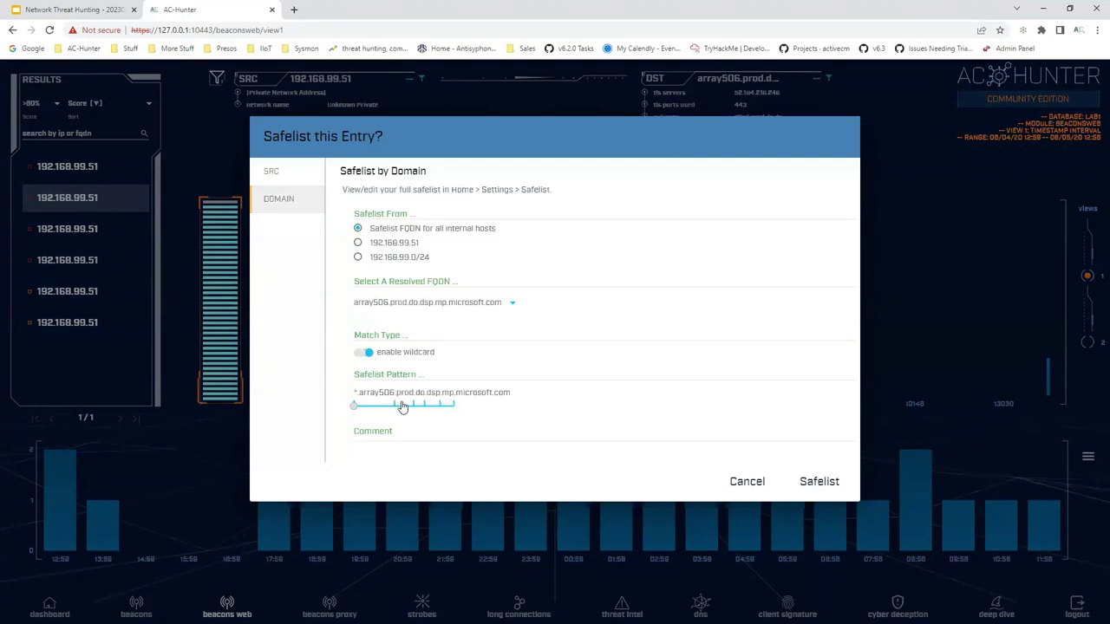
pyautogui.click(394, 405)
pyautogui.click(453, 404)
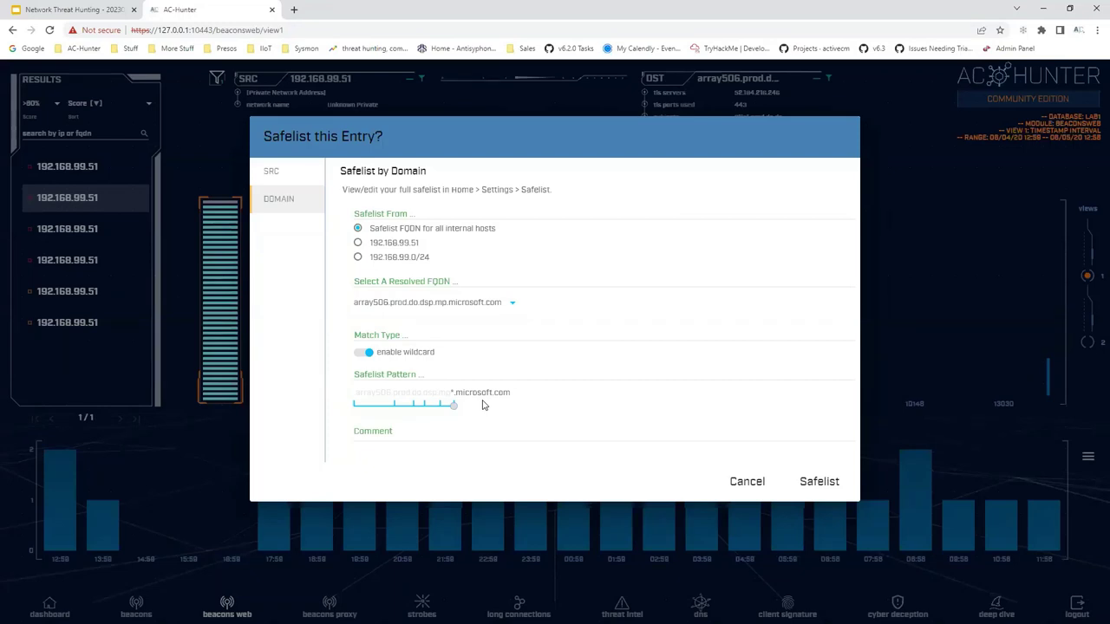
pyautogui.click(394, 405)
pyautogui.click(394, 432)
pyautogui.write('D')
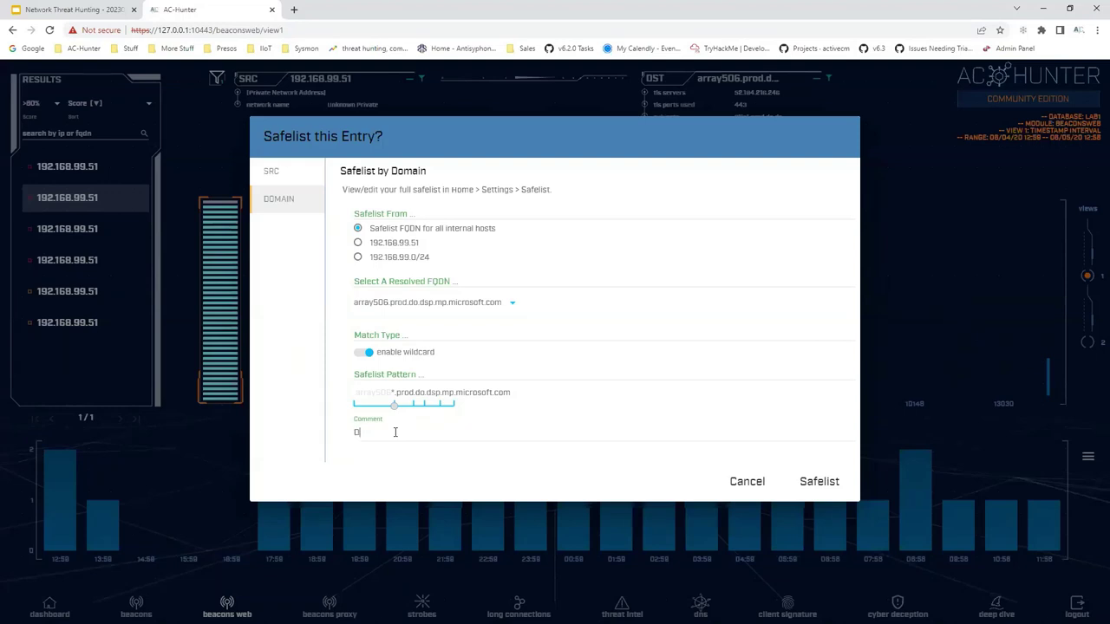
pyautogui.write('D u')
pyautogui.press('BackSpace')
pyautogui.write('patching')
pyautogui.click(818, 482)
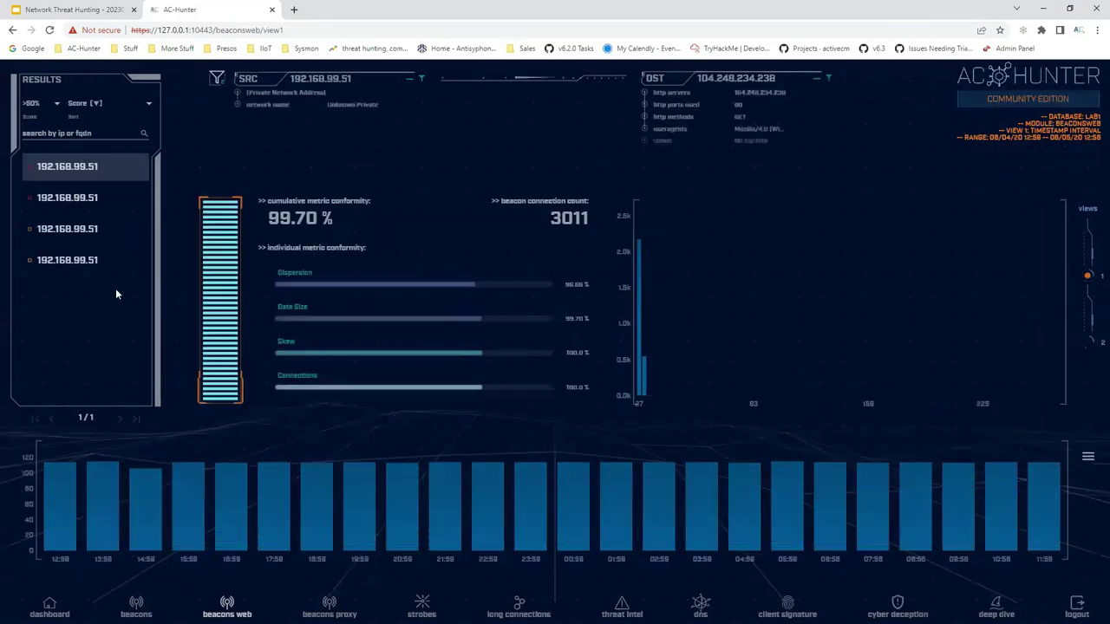
# Step: Raise the minimum Score to >80% and inspect the tile-service beacon with 48 connections
pyautogui.click(37, 105)
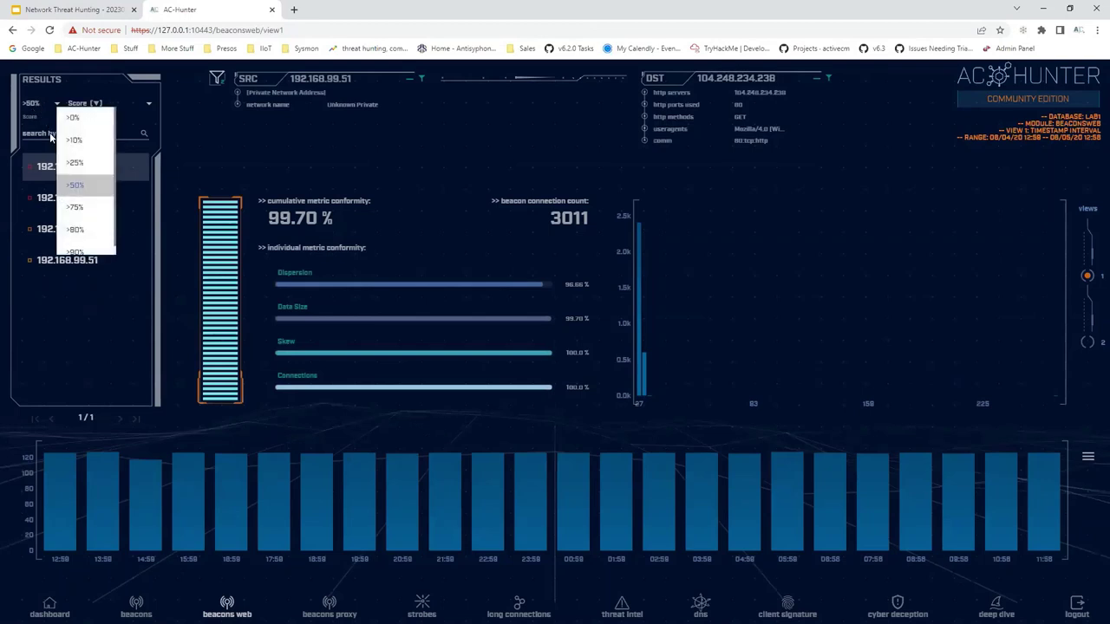
pyautogui.click(95, 228)
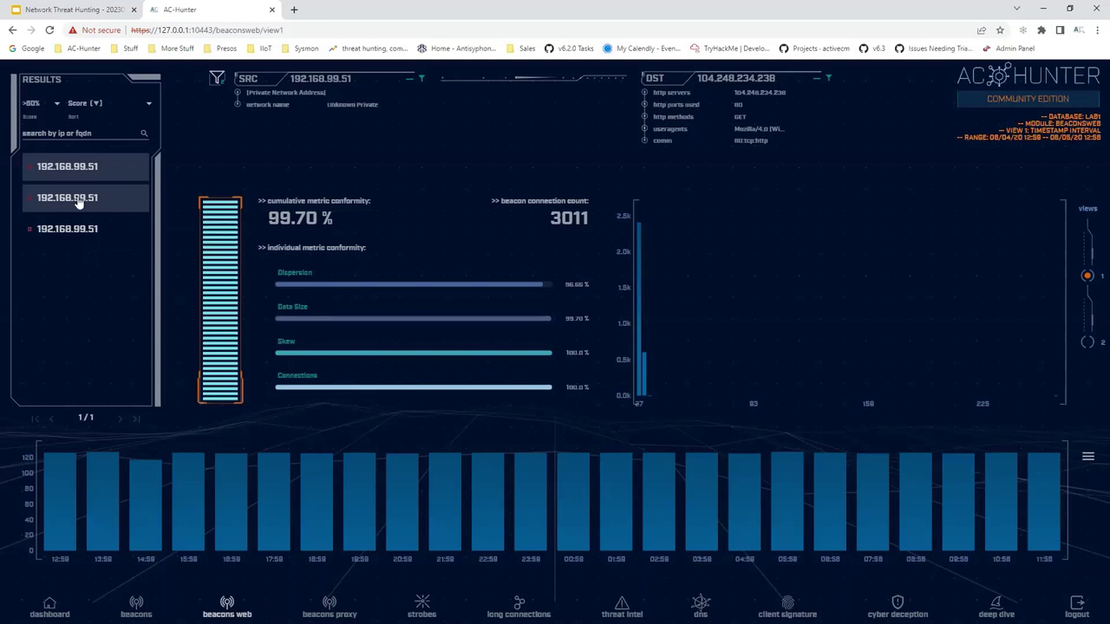
pyautogui.click(45, 200)
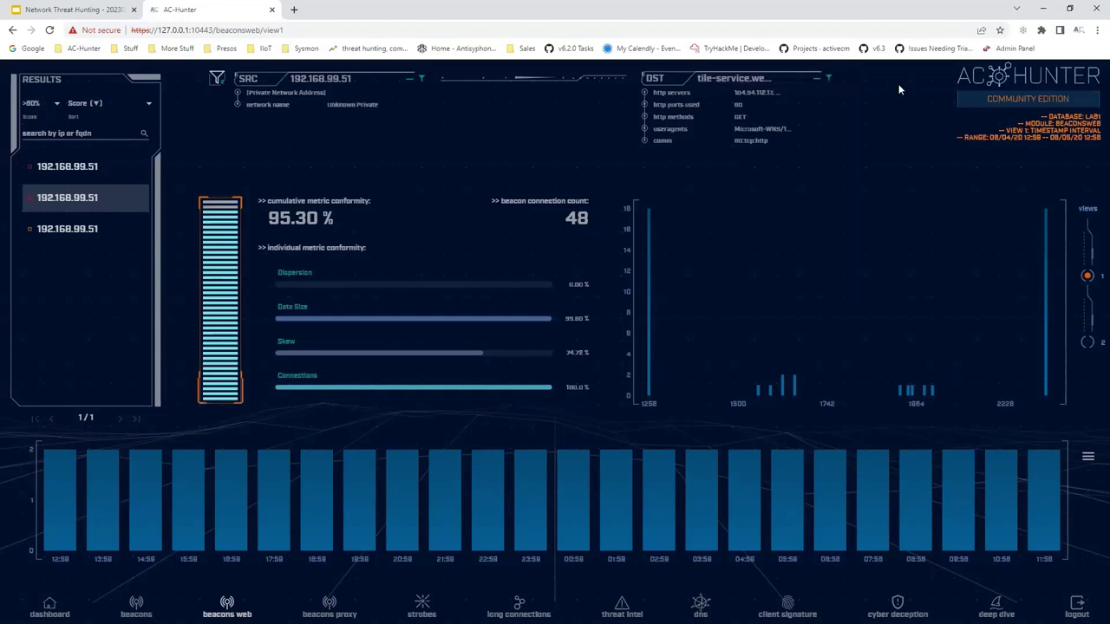
# Step: Safelist wildcard *.weather.microsoft.com and inspect the remaining Windows Update beacon
pyautogui.click(830, 78)
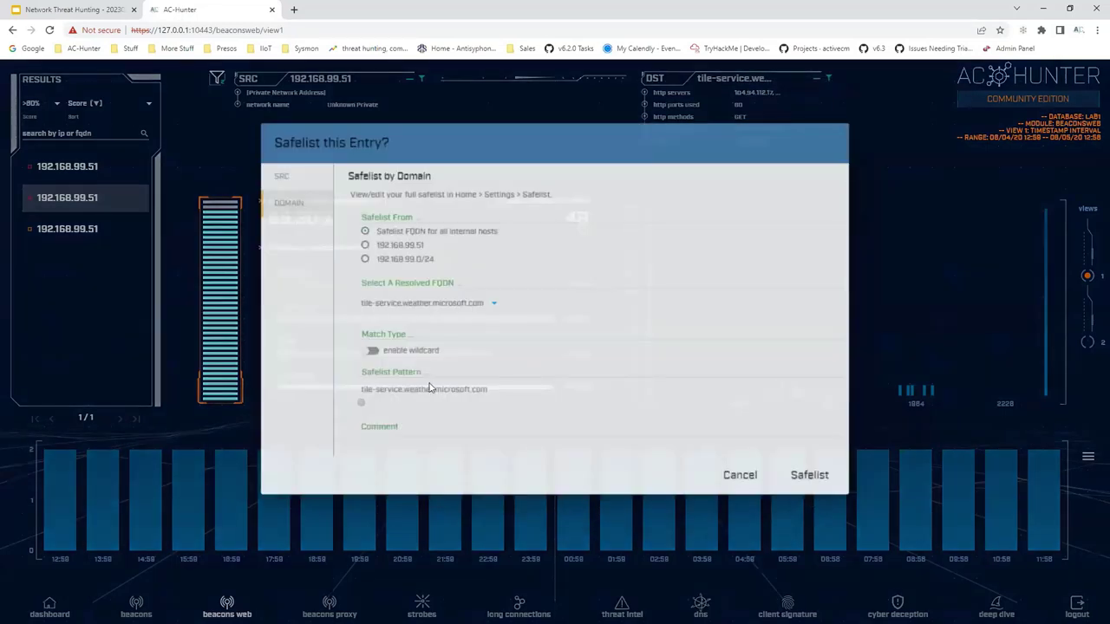
pyautogui.click(364, 352)
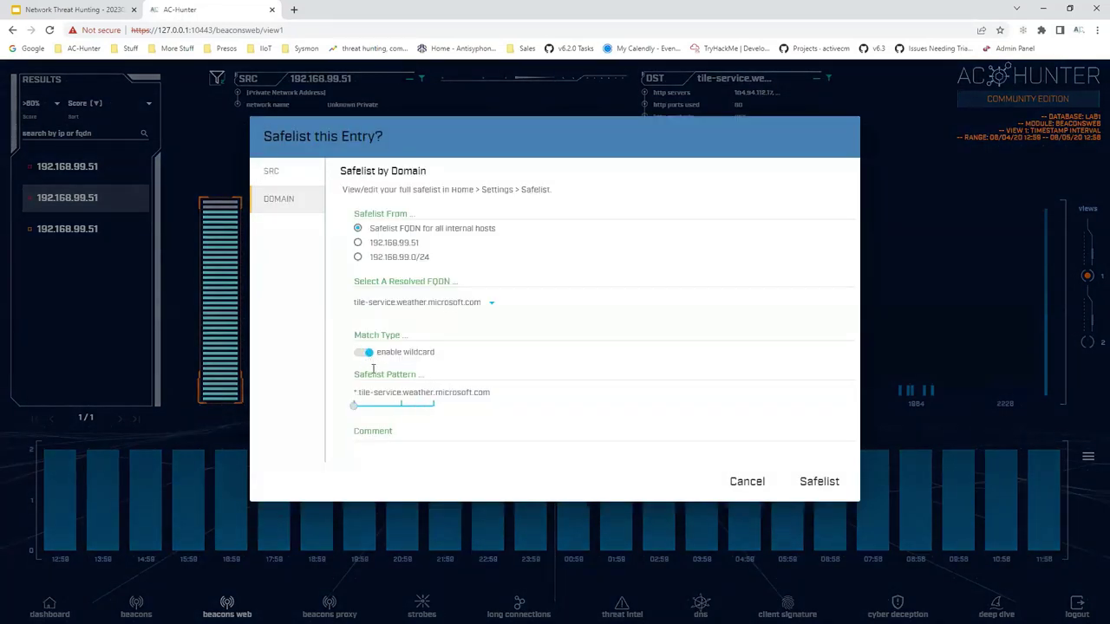
pyautogui.click(402, 406)
pyautogui.click(818, 481)
pyautogui.click(69, 198)
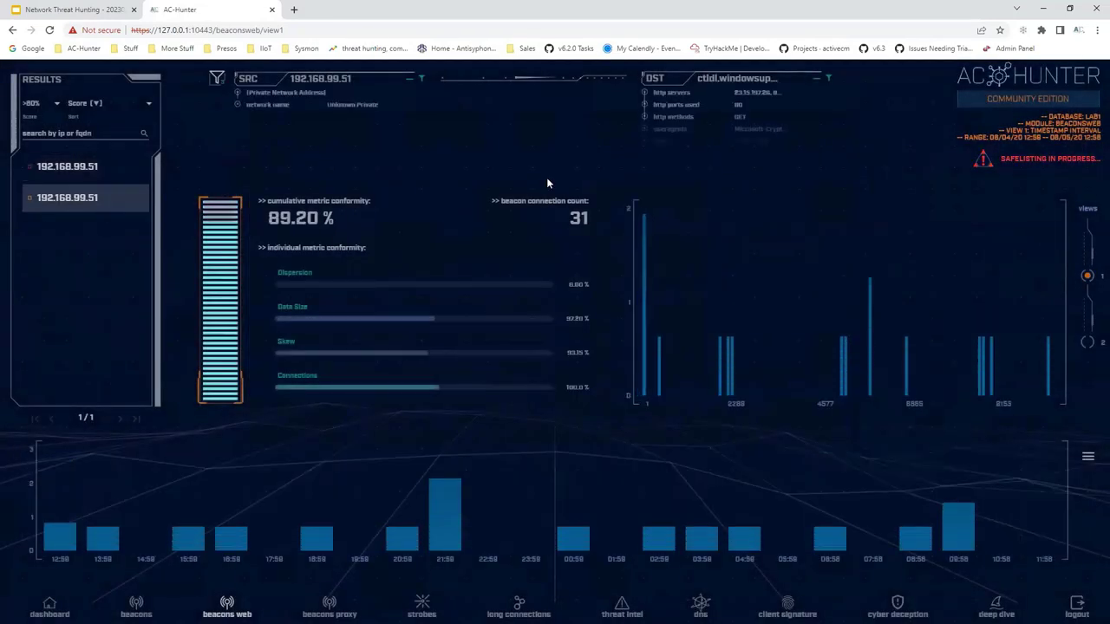
# Step: Safelist wildcard *.windowsupdate.com, leaving one beacon in the list
pyautogui.click(827, 78)
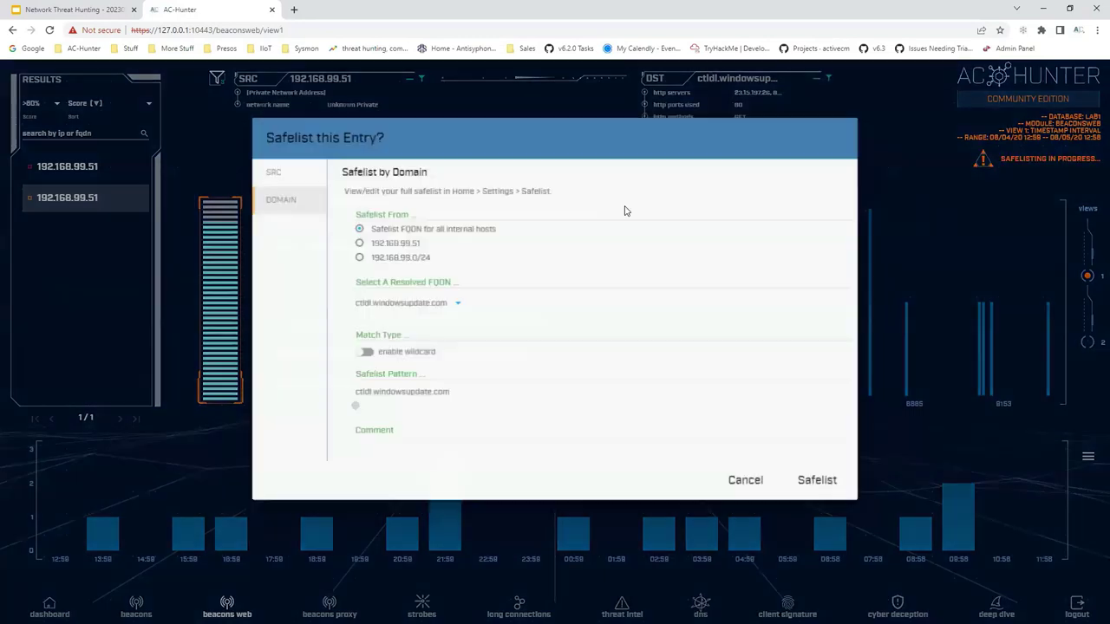
pyautogui.click(374, 404)
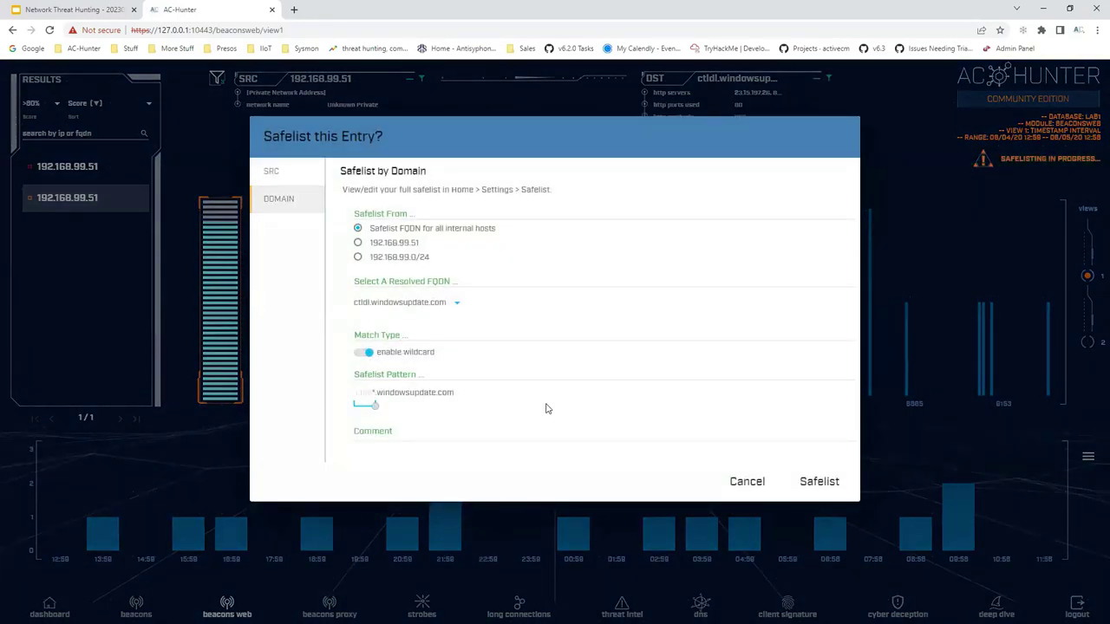
pyautogui.click(819, 481)
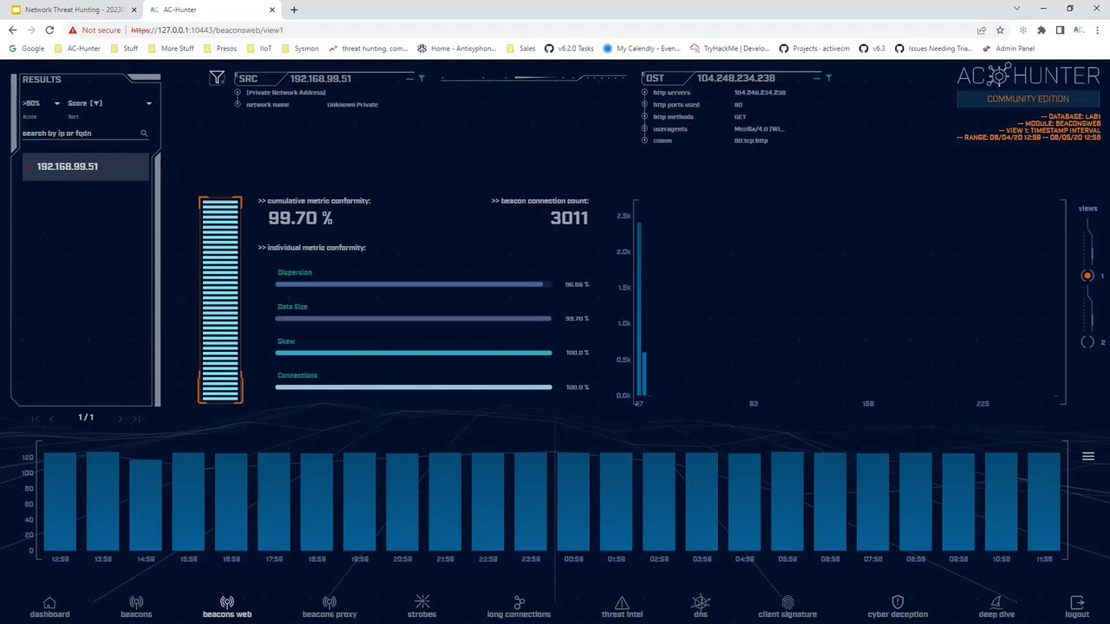
# Step: Start the Network Threat Hunting Google Slides deck as a full-screen slideshow
pyautogui.click(46, 12)
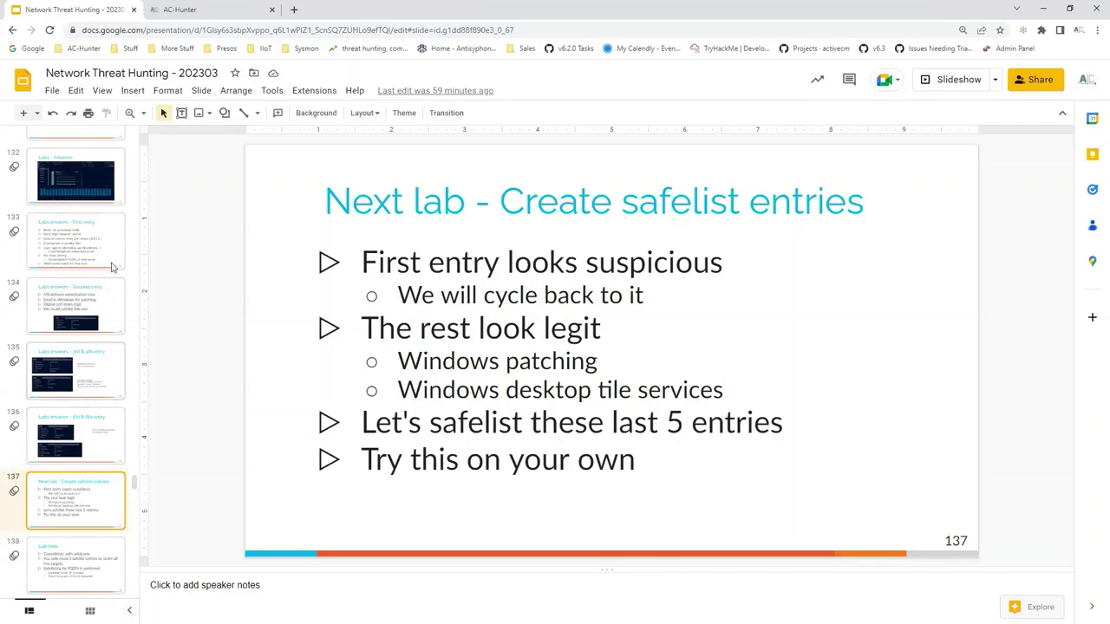
pyautogui.click(102, 91)
pyautogui.click(122, 112)
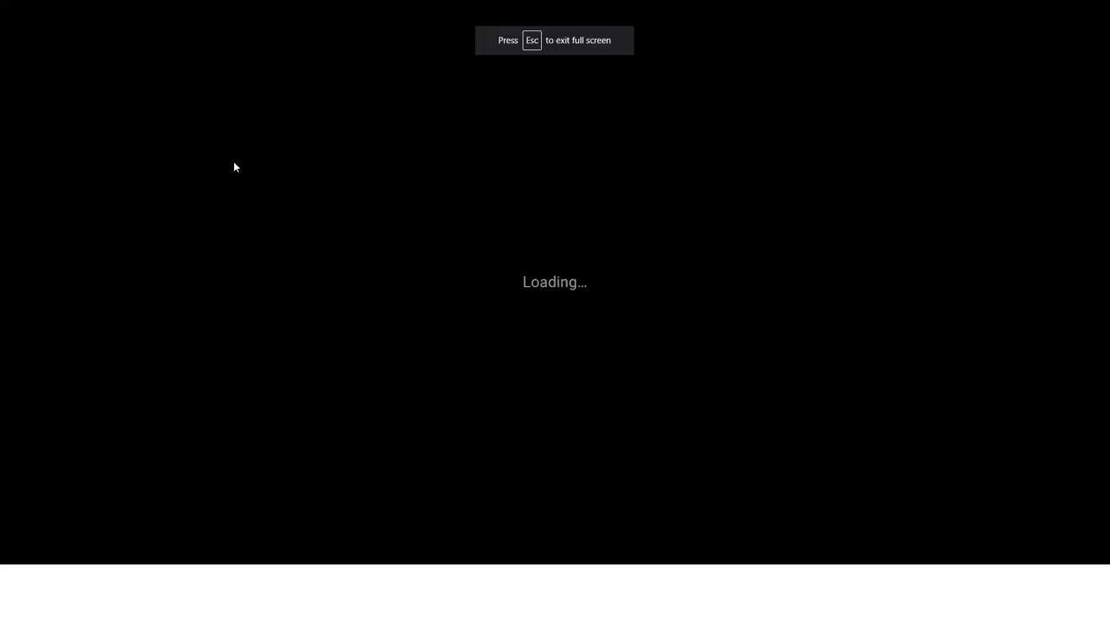
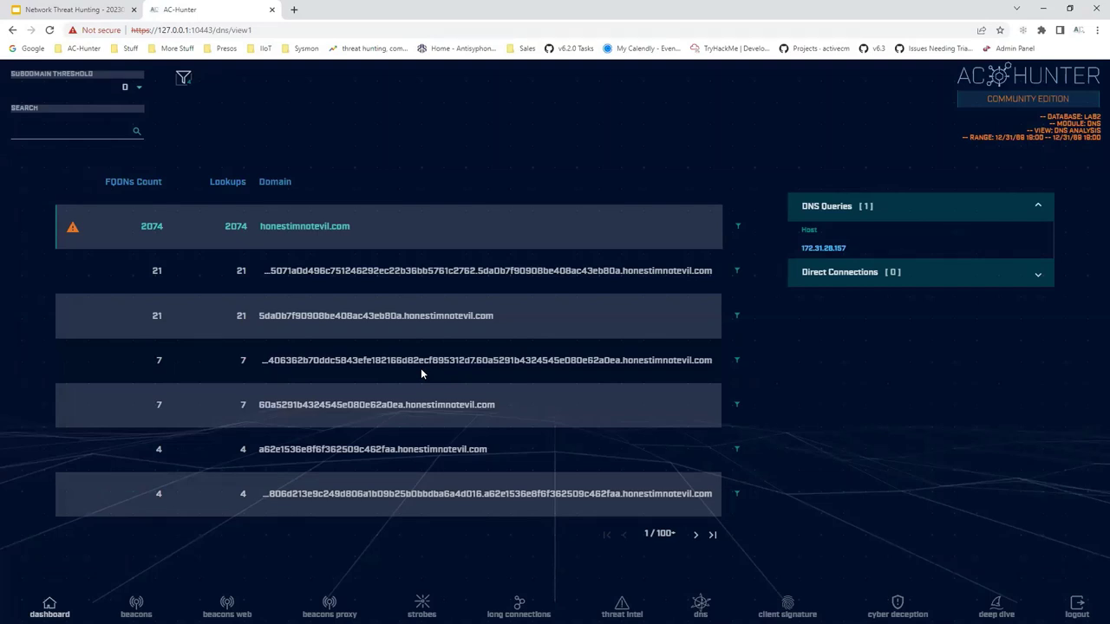
# Step: Start a slideshow of the Network Threat Hunting deck
pyautogui.click(85, 10)
pyautogui.click(106, 91)
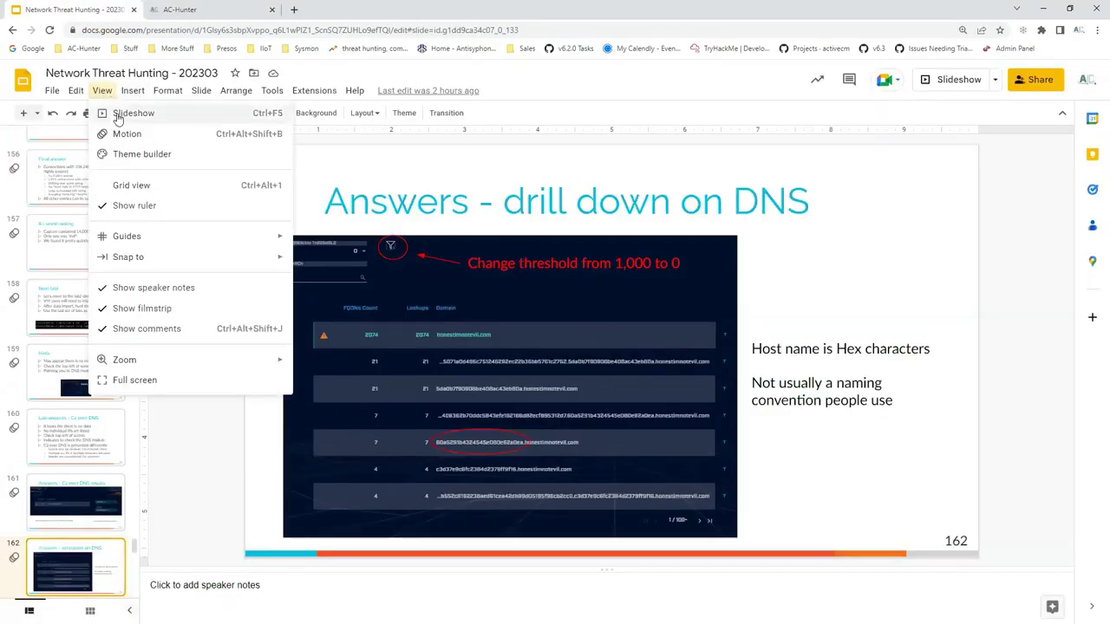
pyautogui.click(116, 113)
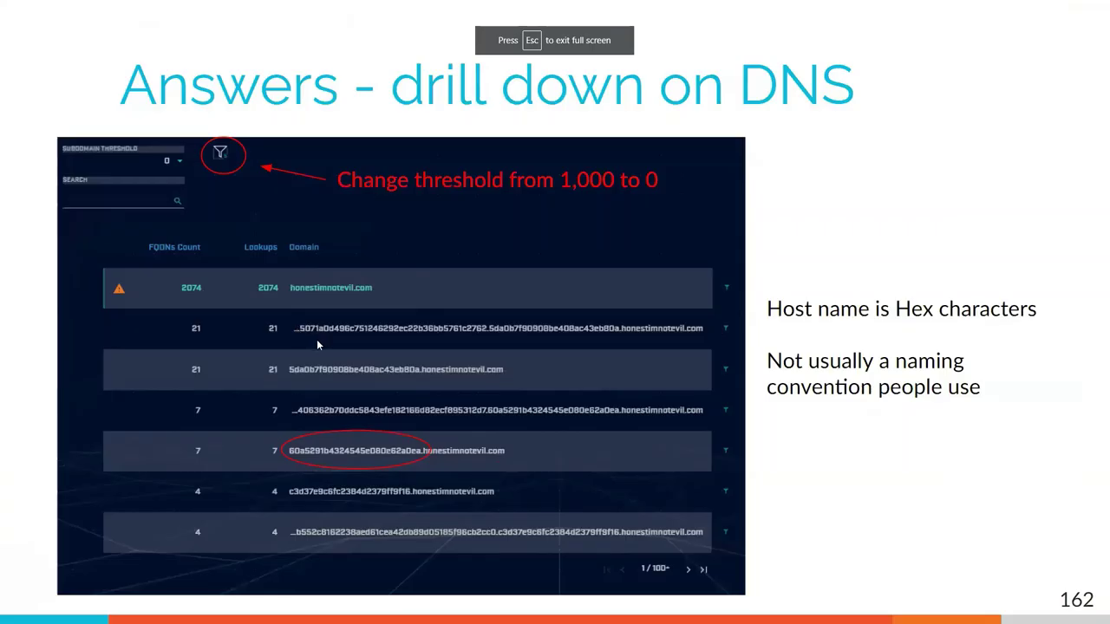
# Step: Advance past Answers - Final to the 'Next set of labs!' slide, then bring SmarTTY forward
pyautogui.click(316, 339)
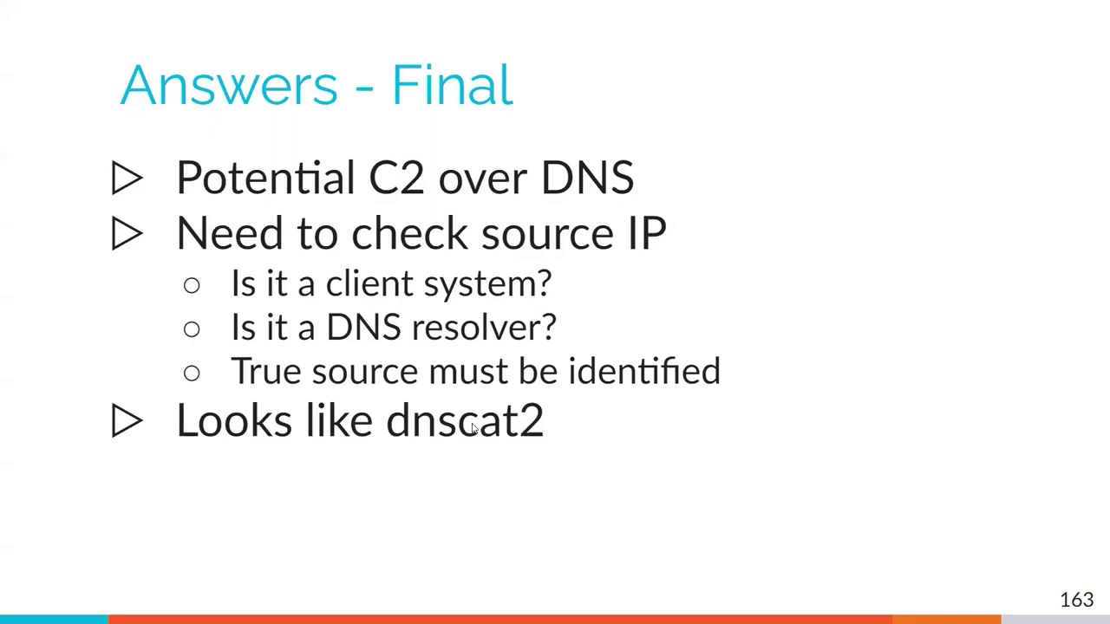
pyautogui.press('Right')
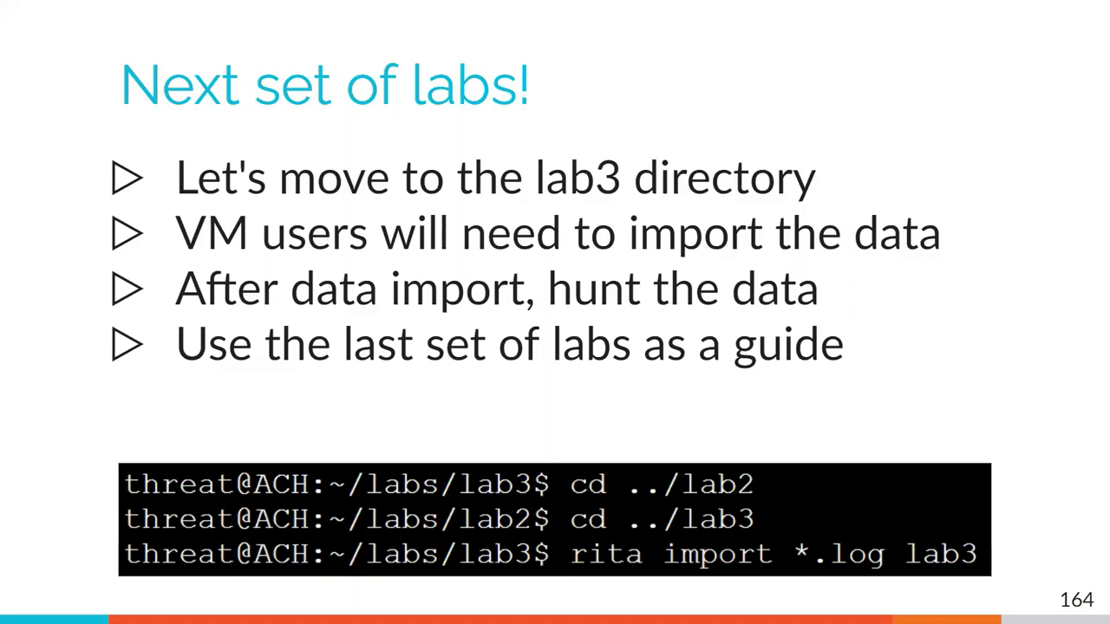
pyautogui.hotkey('alt', 'Tab')
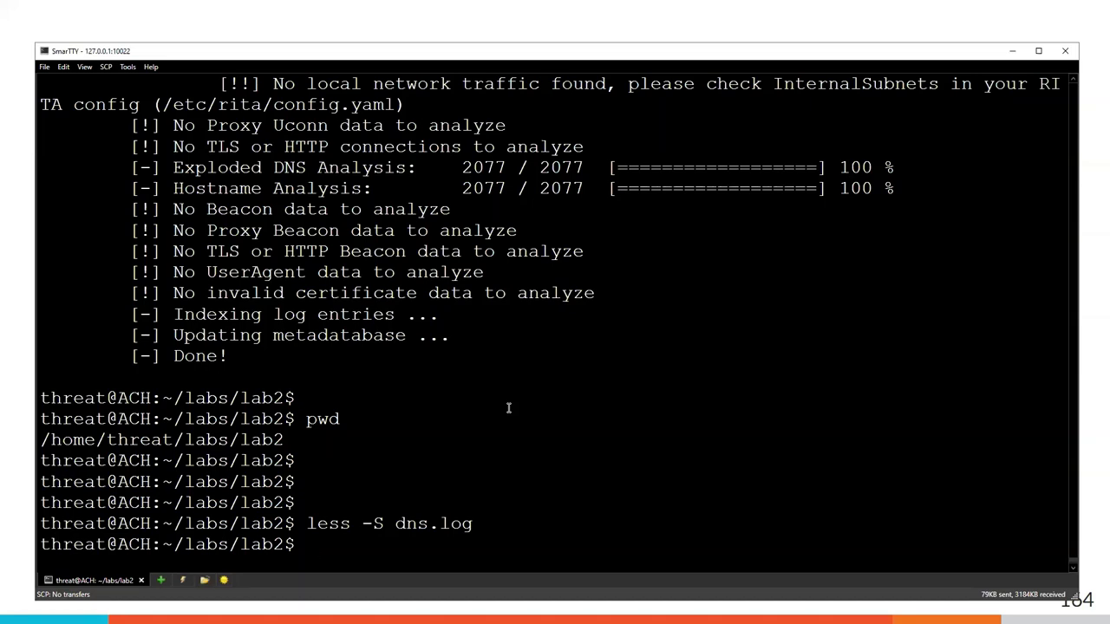
# Step: Move into ../lab3, confirm it with pwd, and enter 'rita import *.log lab3'
pyautogui.write('cd ../lab3')
pyautogui.press('Return')
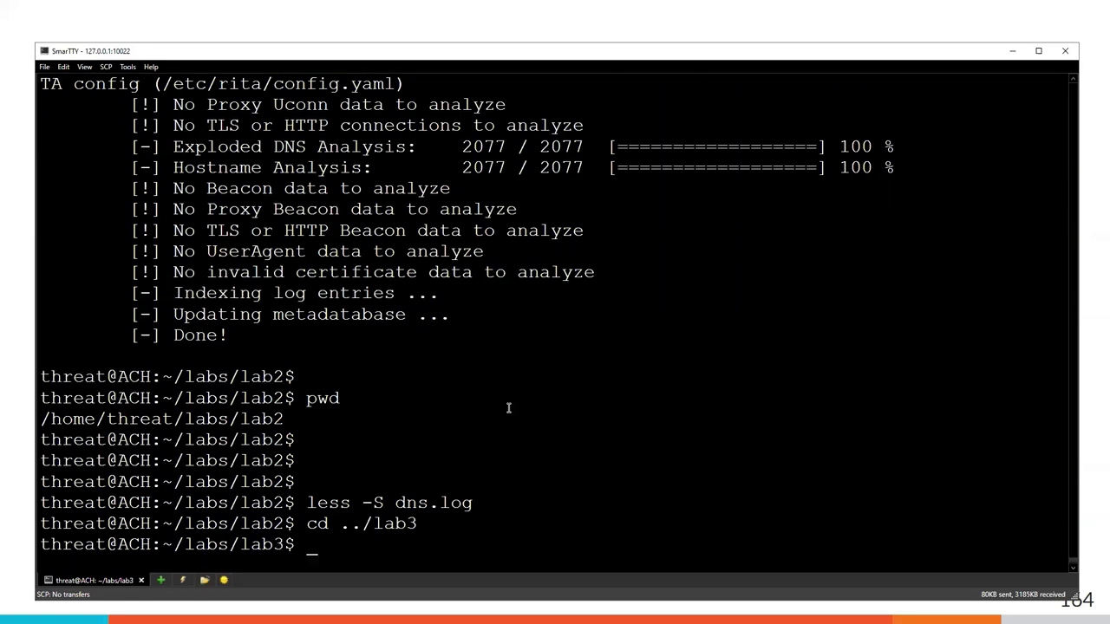
pyautogui.write('pwd')
pyautogui.press('Return')
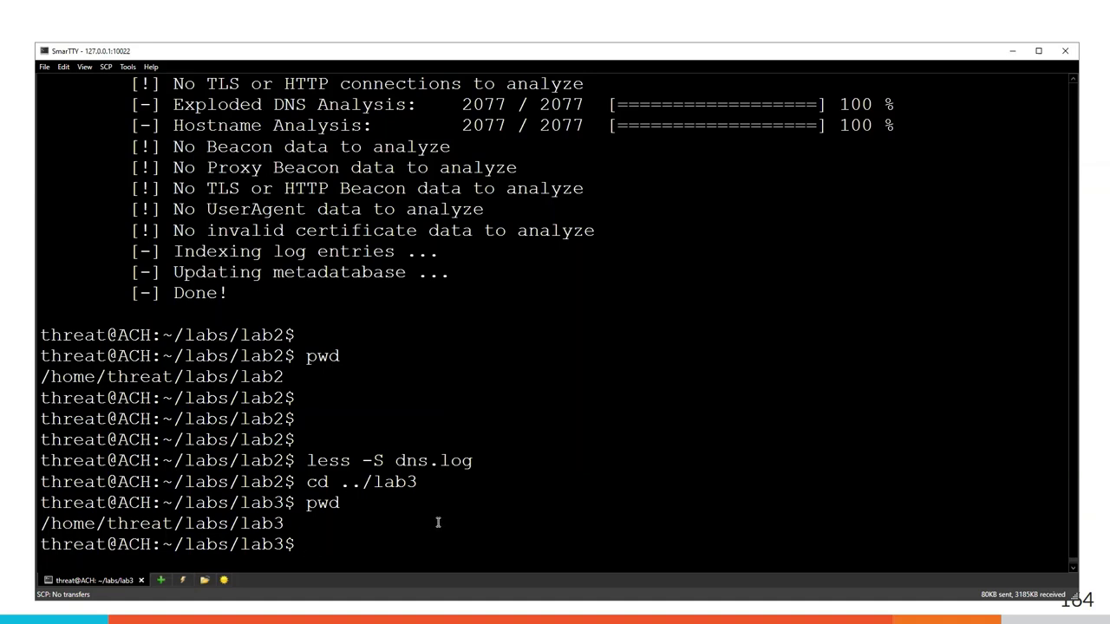
pyautogui.write('rita import ')
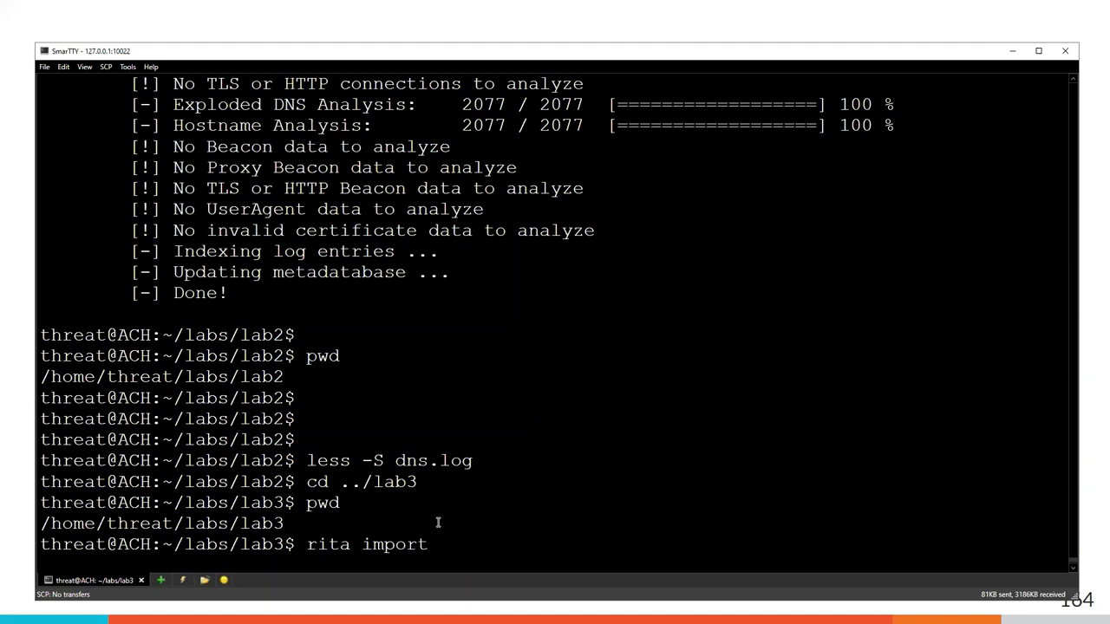
pyautogui.write('*.log lab3')
# Step: Copy the lab3 path and import command, then run the import, entering the sudo password
pyautogui.moveTo(42, 524); pyautogui.dragTo(282, 524)
pyautogui.rightClick(254, 521)
pyautogui.click(269, 526)
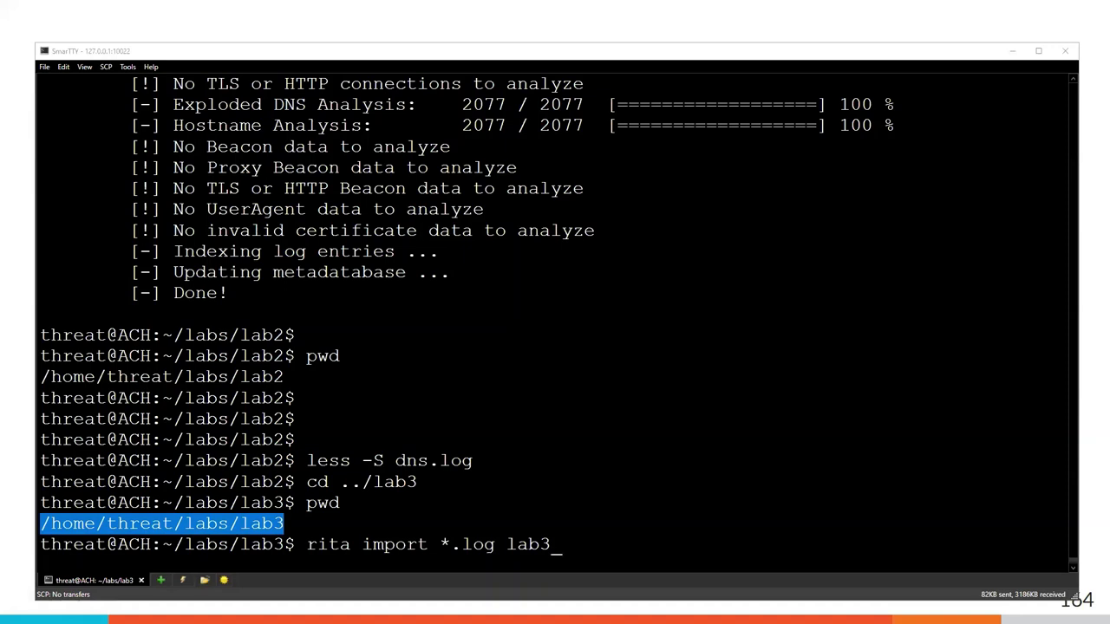
pyautogui.click(333, 544)
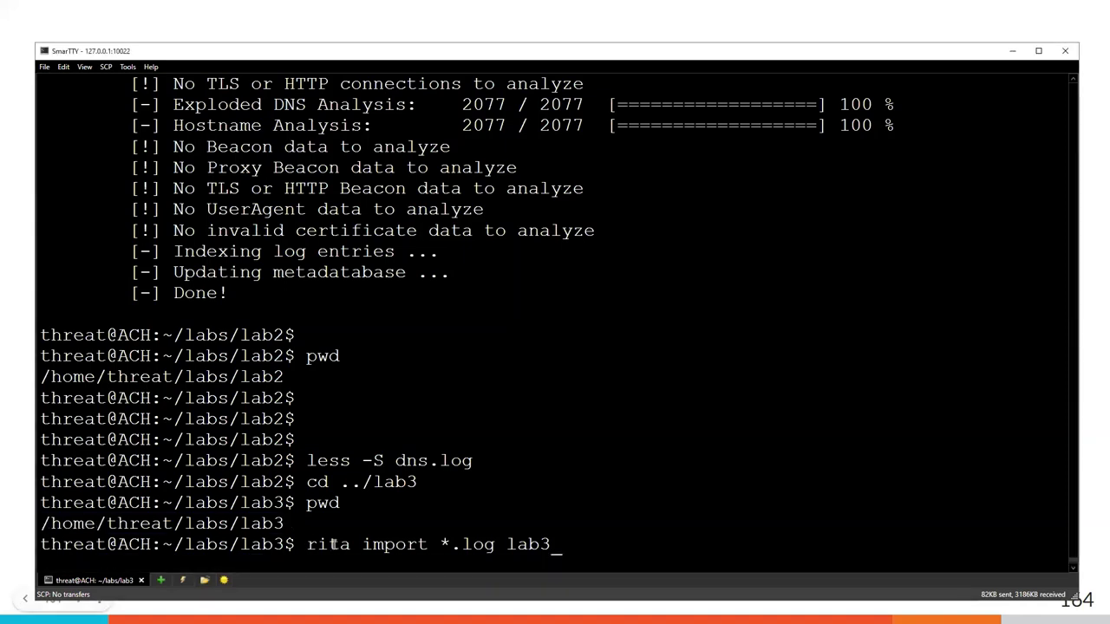
pyautogui.moveTo(307, 544); pyautogui.dragTo(552, 545)
pyautogui.rightClick(513, 551)
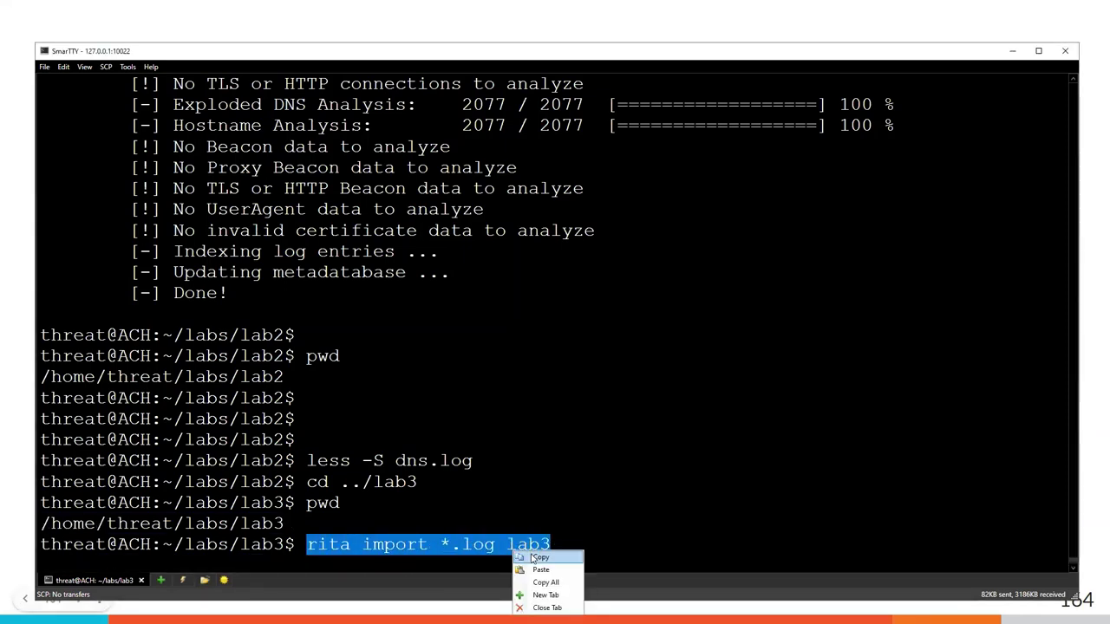
pyautogui.click(539, 558)
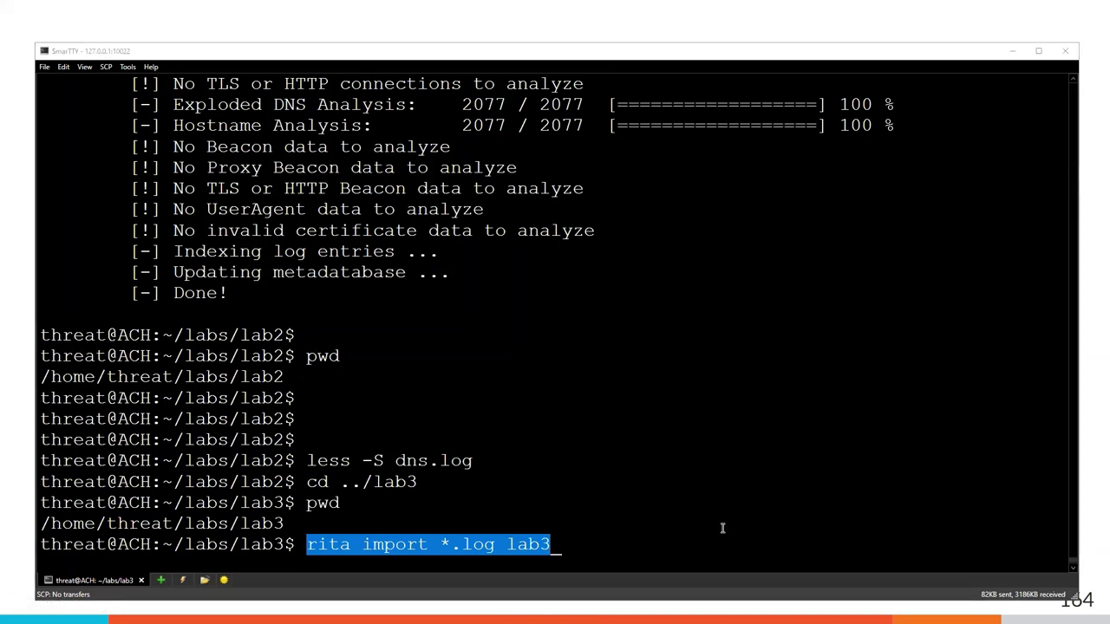
pyautogui.click(652, 537)
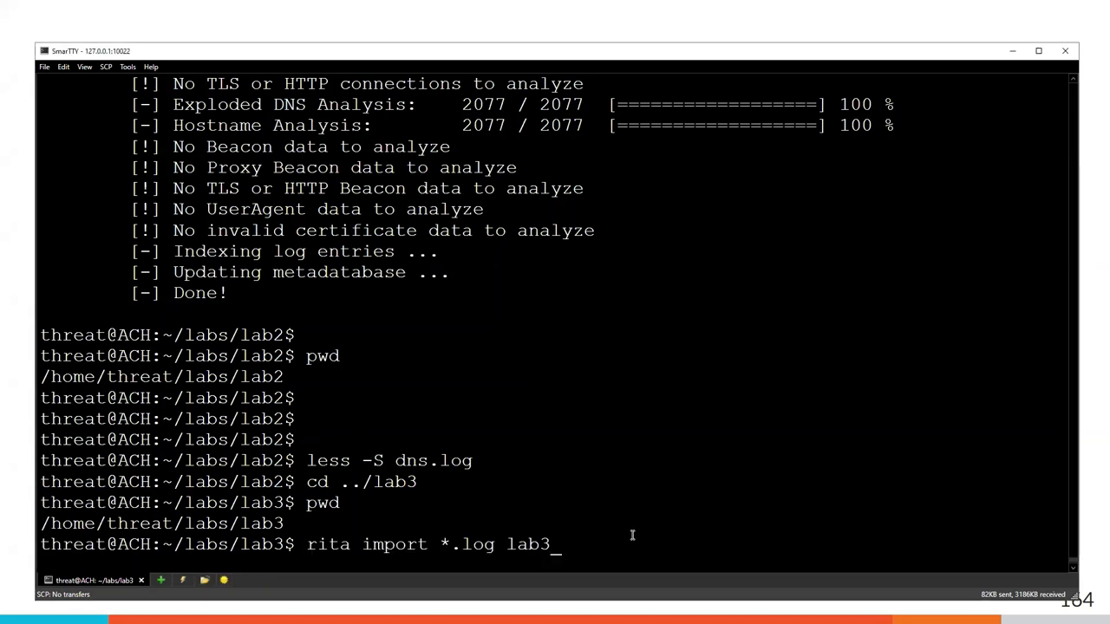
pyautogui.press('Return')
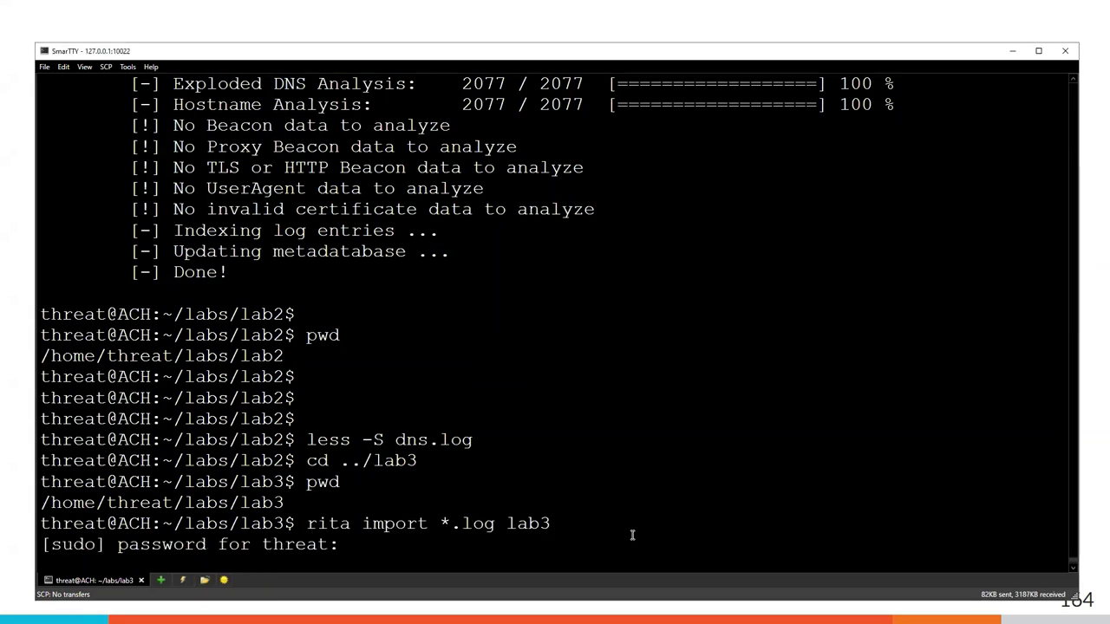
pyautogui.press('Return')
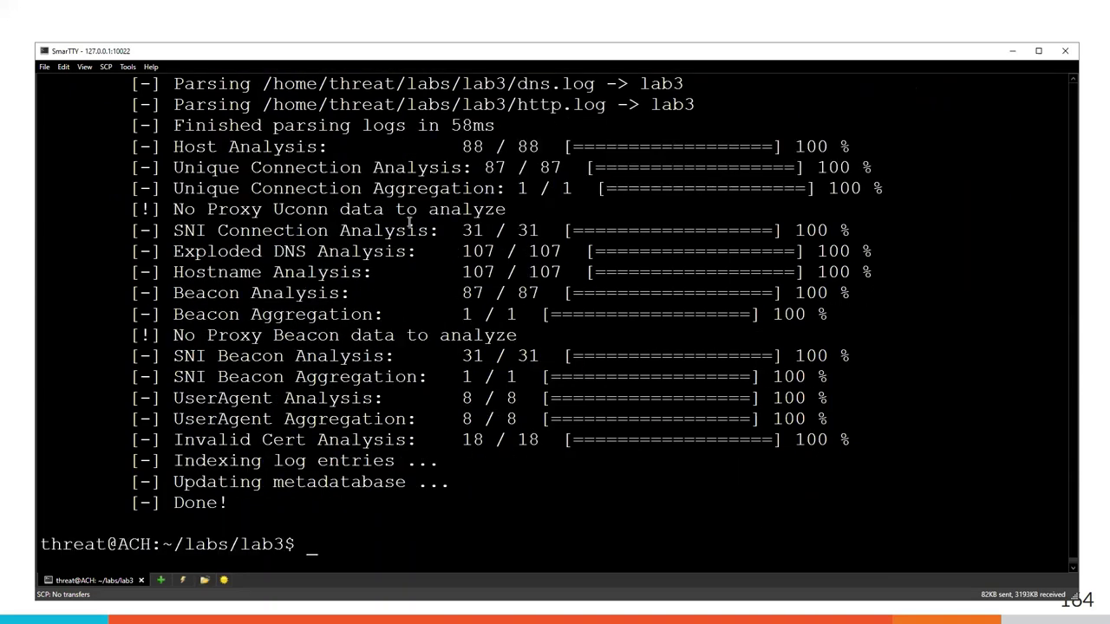
# Step: Highlight the No Proxy Uconn, Exploded DNS, UserAgent and Invalid Cert results, then leave the terminal
pyautogui.moveTo(208, 212); pyautogui.dragTo(301, 212)
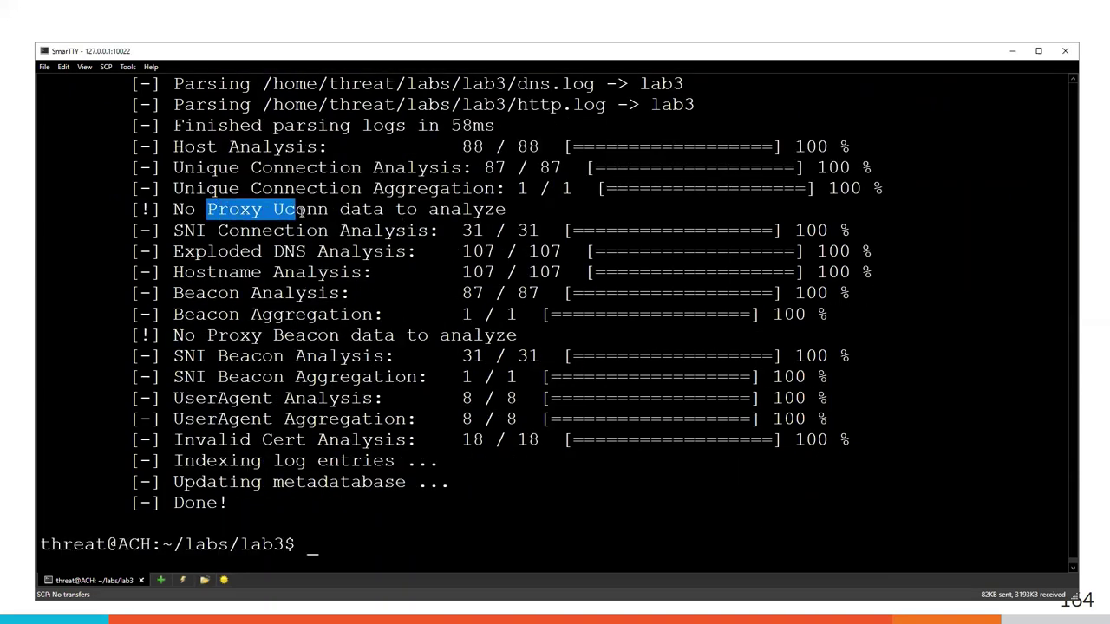
pyautogui.moveTo(459, 254); pyautogui.dragTo(495, 230)
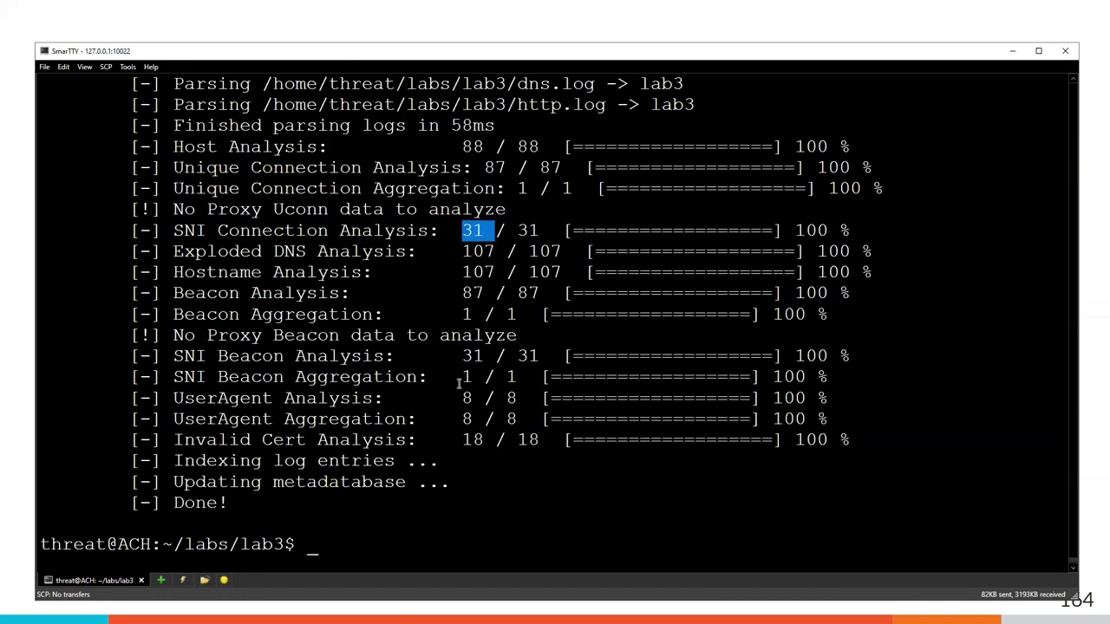
pyautogui.moveTo(451, 399); pyautogui.dragTo(486, 400)
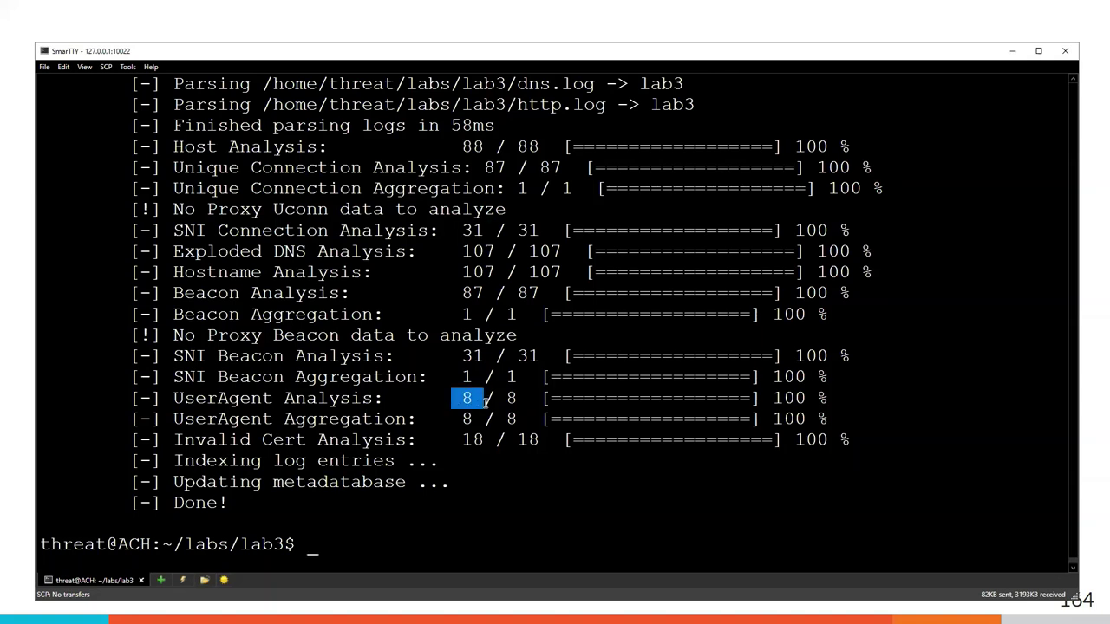
pyautogui.moveTo(461, 440); pyautogui.dragTo(535, 443)
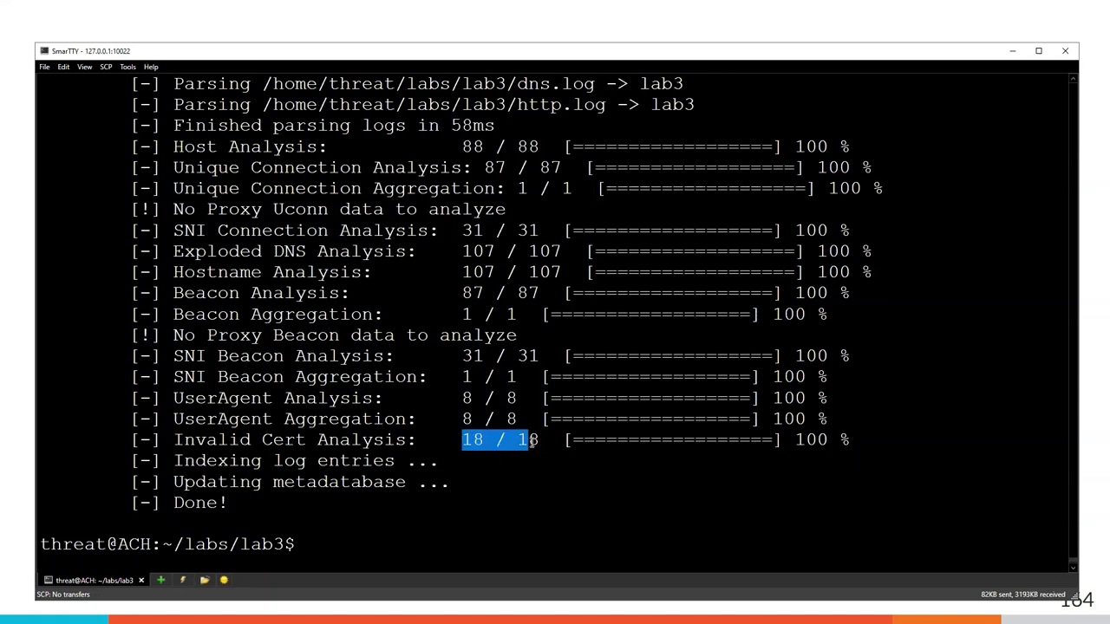
pyautogui.click(363, 520)
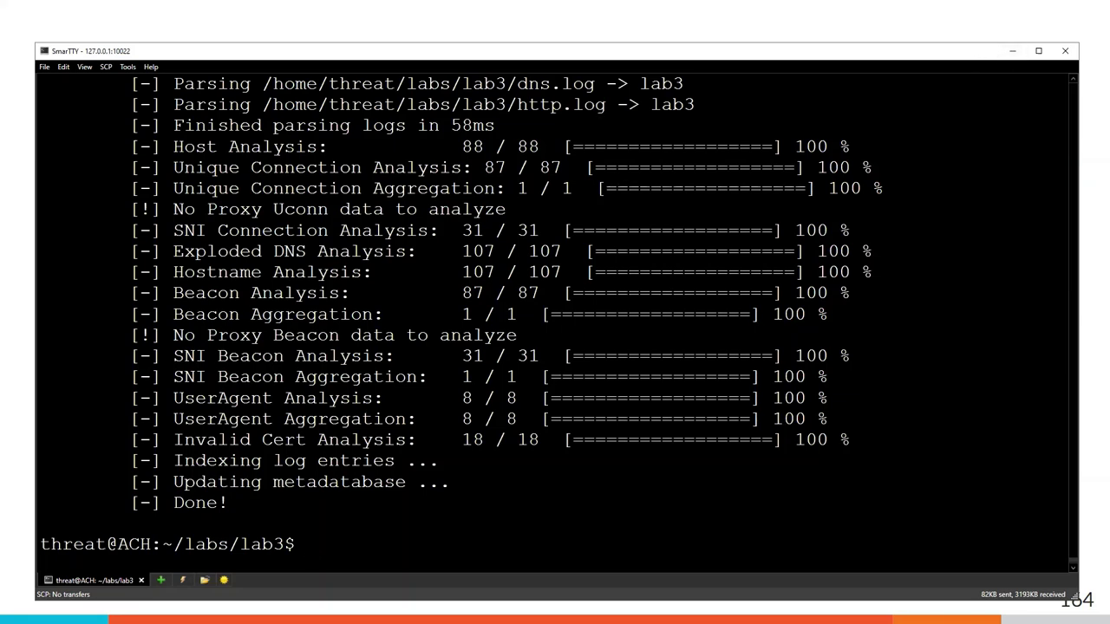
pyautogui.hotkey('alt', 'Tab')
# Step: Advance to the Hints slide, exit the slideshow, and switch to AC-Hunter
pyautogui.press('Right')
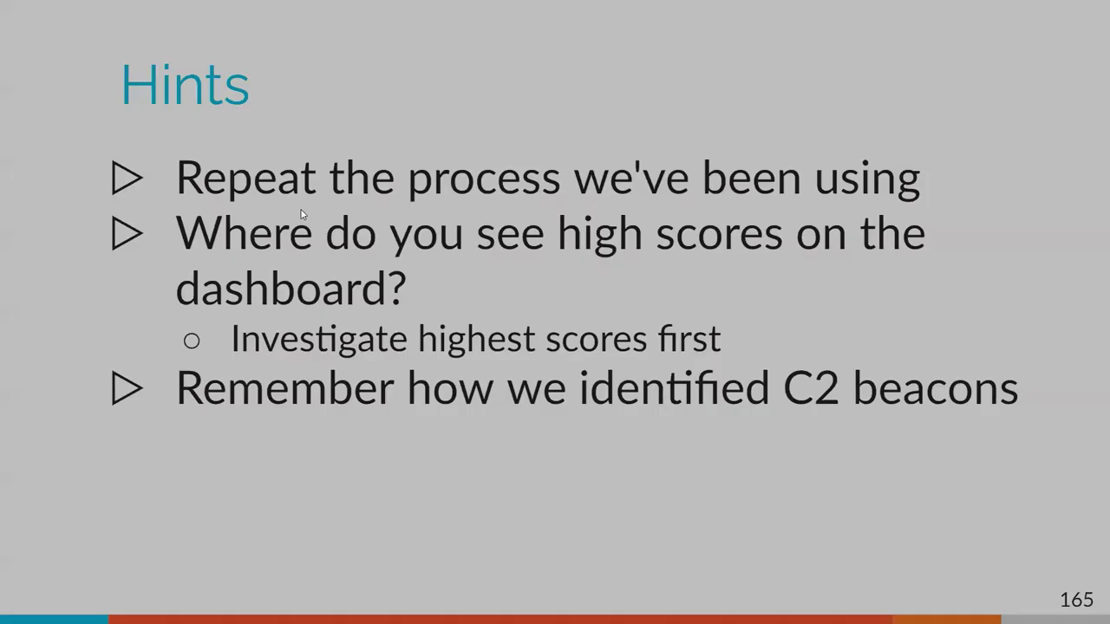
pyautogui.press('Escape')
pyautogui.click(180, 9)
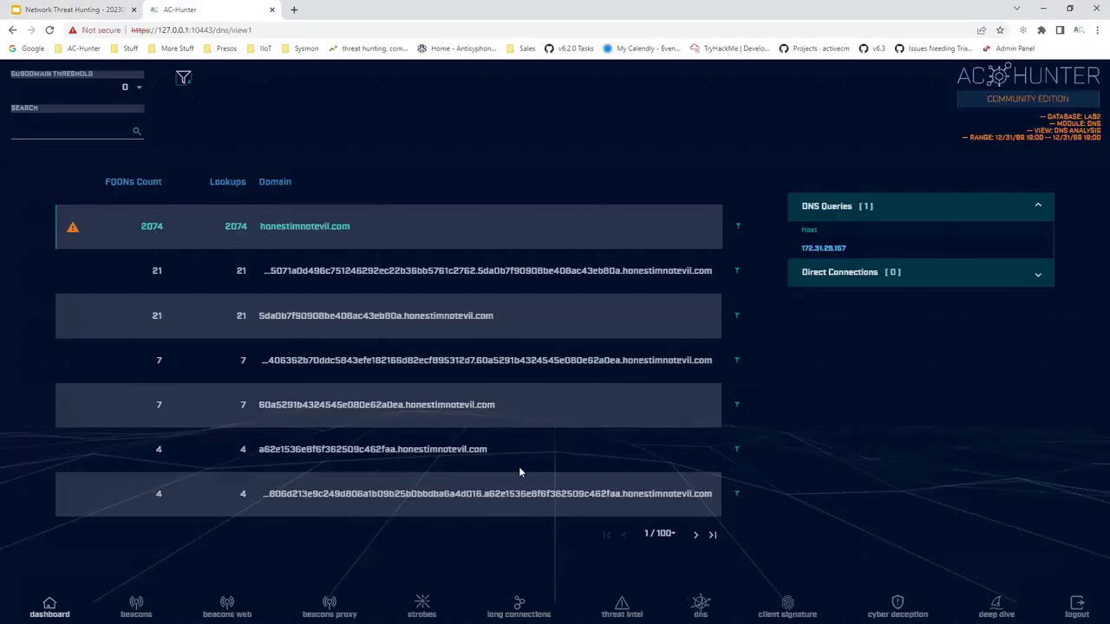
# Step: Back on the AC-Hunter dashboard, select the lab3 database in Settings
pyautogui.hotkey('alt', 'Left')
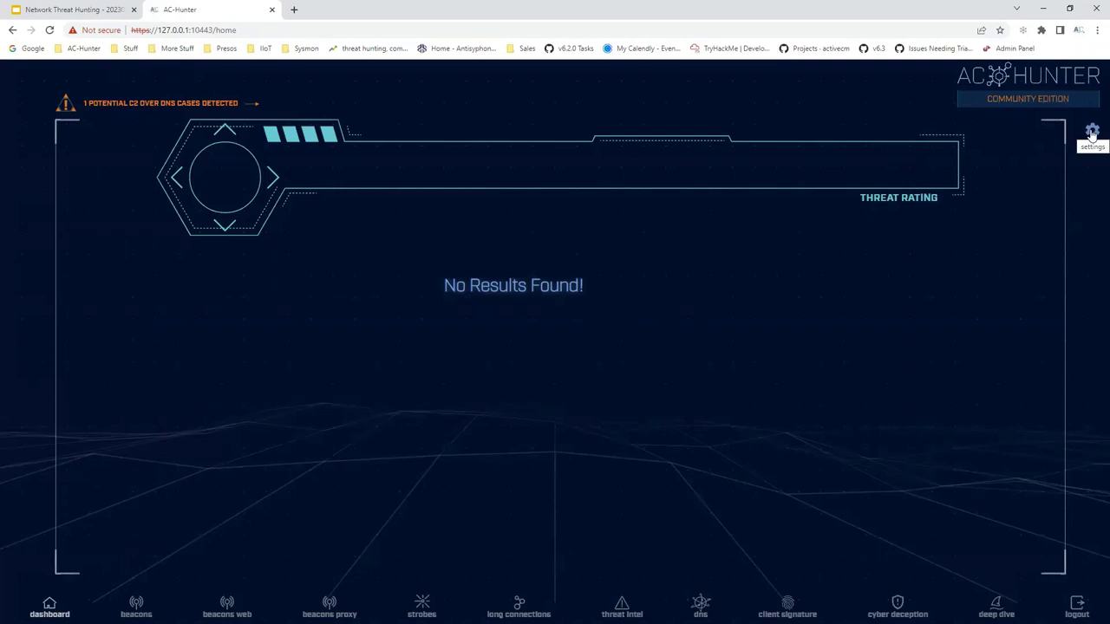
pyautogui.click(1091, 132)
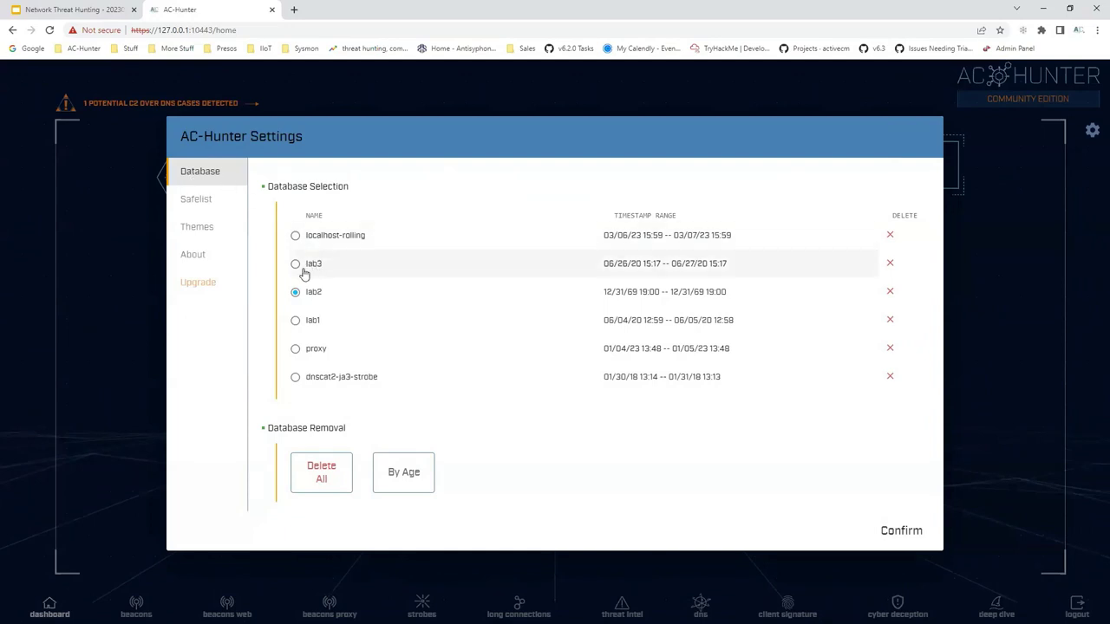
pyautogui.click(295, 264)
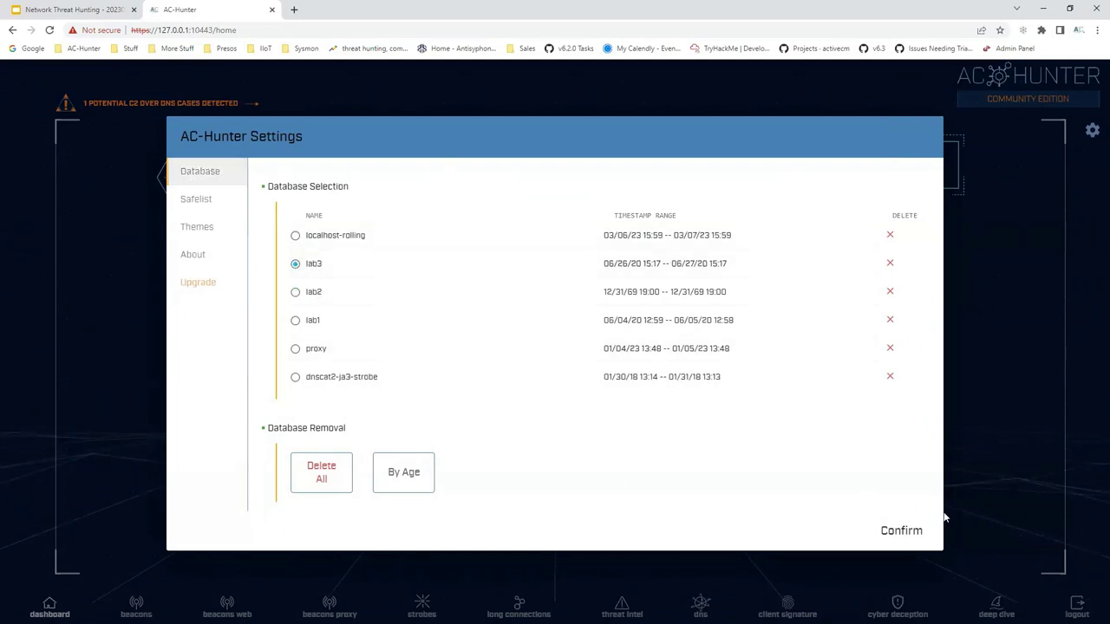
# Step: Confirm lab3 so the dashboard shows threat rating 100 and host 192.168.99.54 at 135.90
pyautogui.click(893, 532)
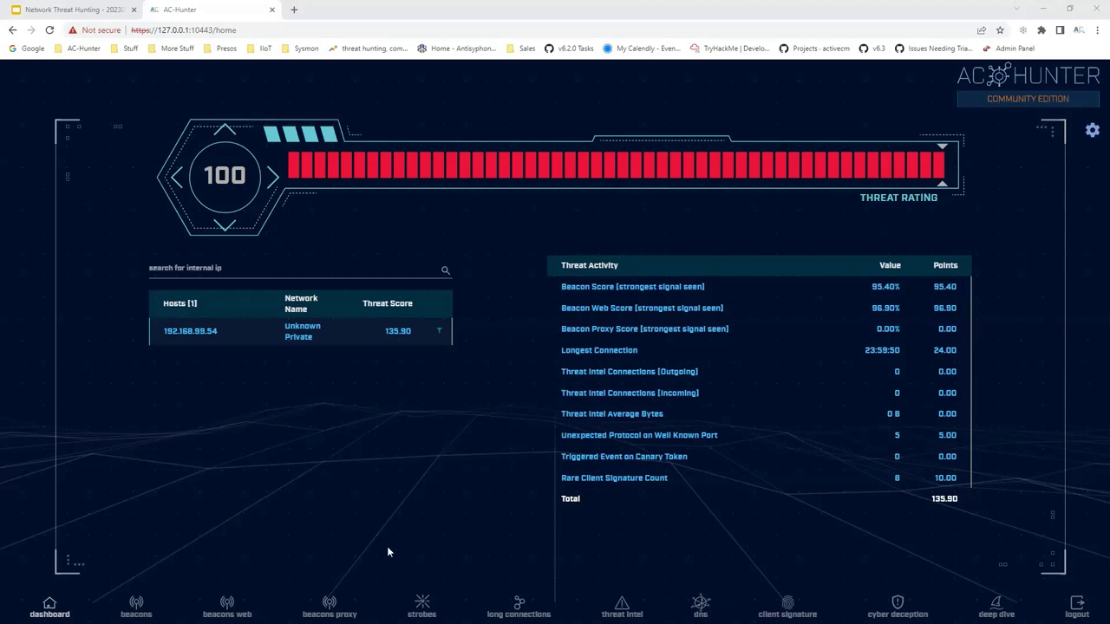
# Step: Show the long connections view, topped by 167.71.97.235 on 9200/tcp lasting 23:59:49
pyautogui.click(518, 607)
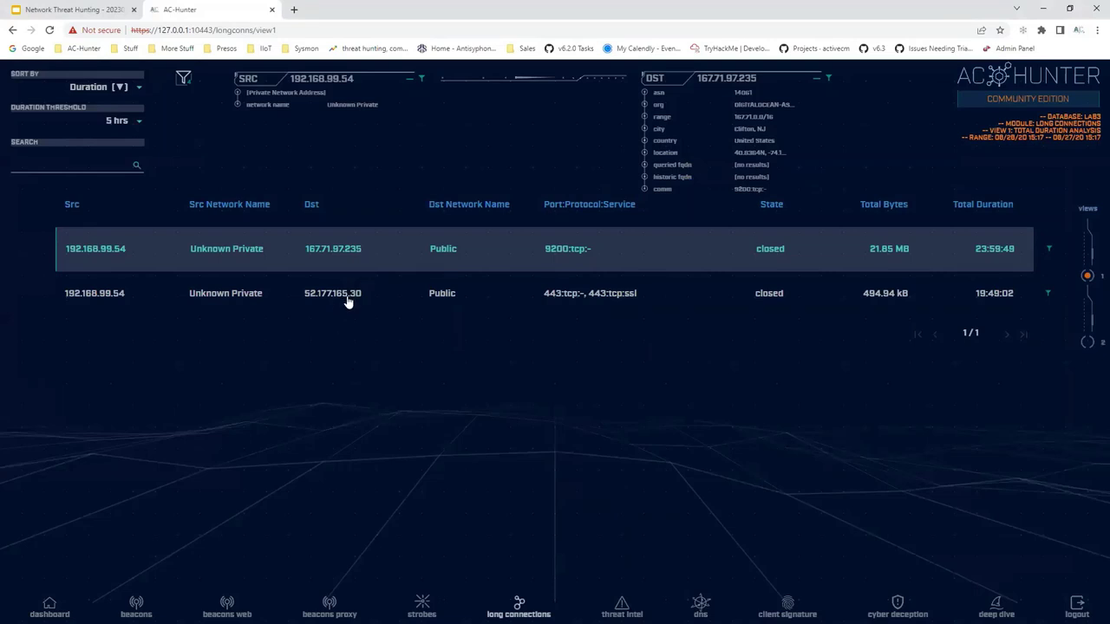
# Step: View details for 52.177.165.30 and 167.71.97.235, then show the web beacons analysis
pyautogui.click(565, 300)
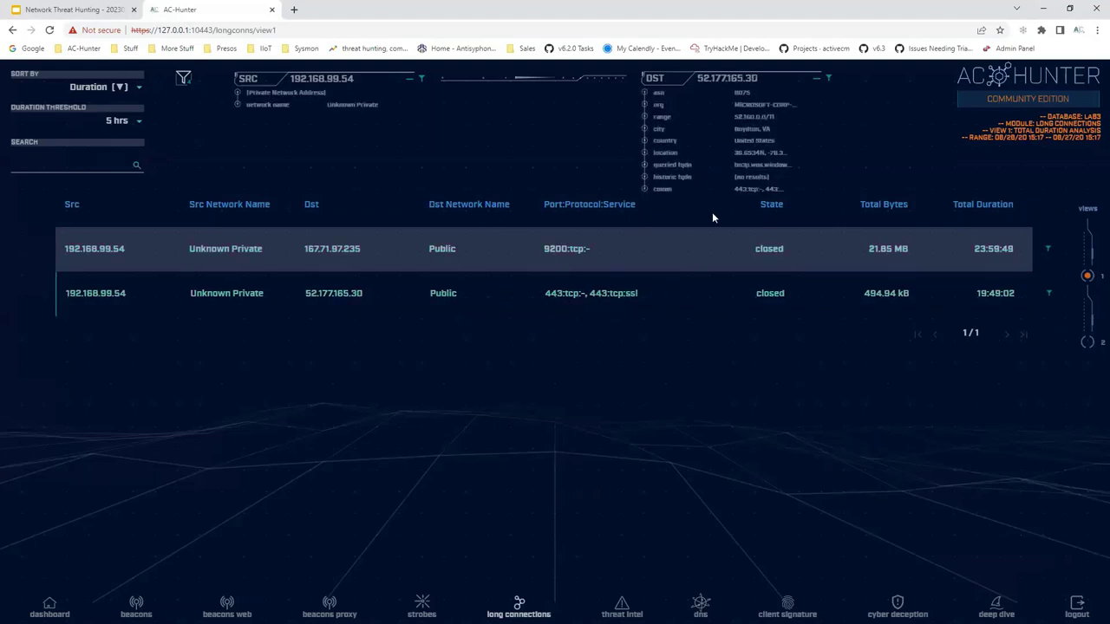
pyautogui.click(628, 256)
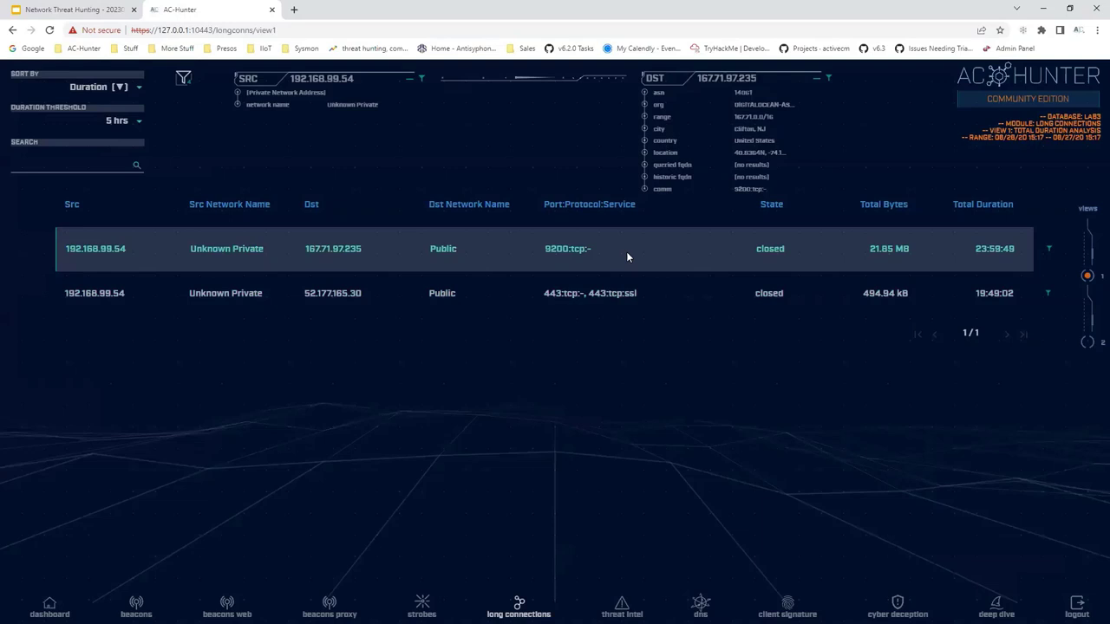
pyautogui.click(228, 605)
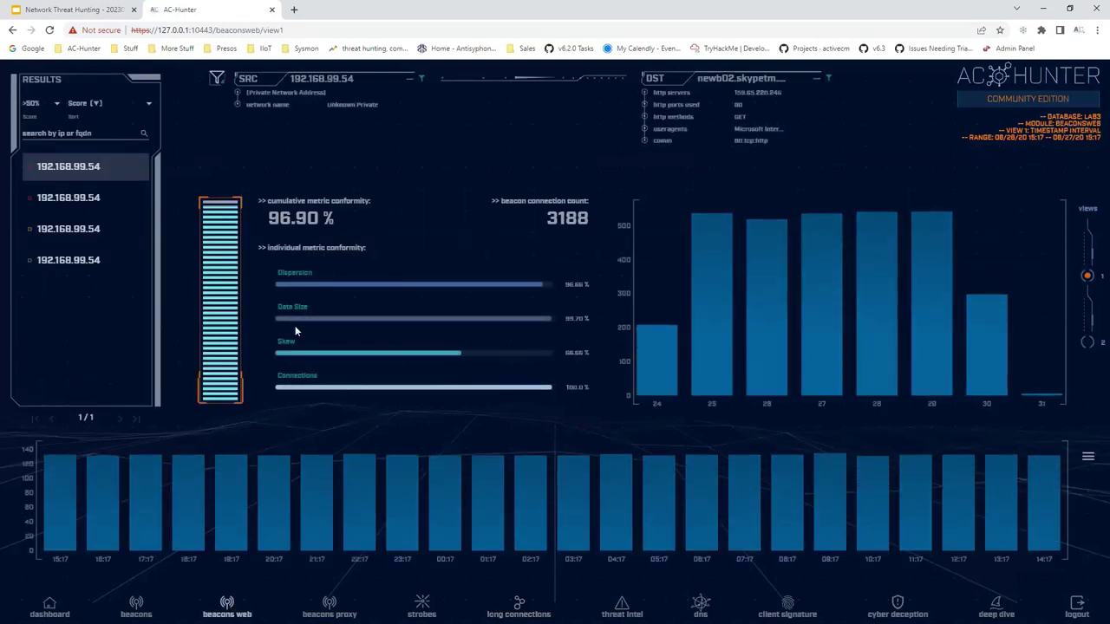